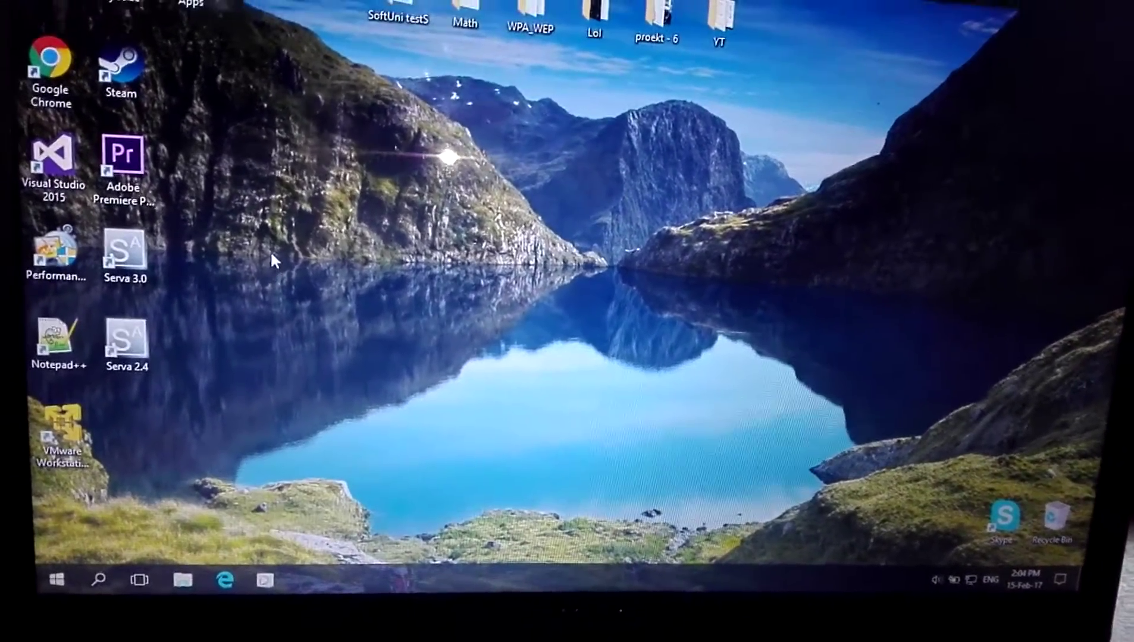
# Hide the OBS window to reveal the desktop, dismissing stray desktop context menus.
pyautogui.rightClick(241, 182)
pyautogui.click(345, 184)
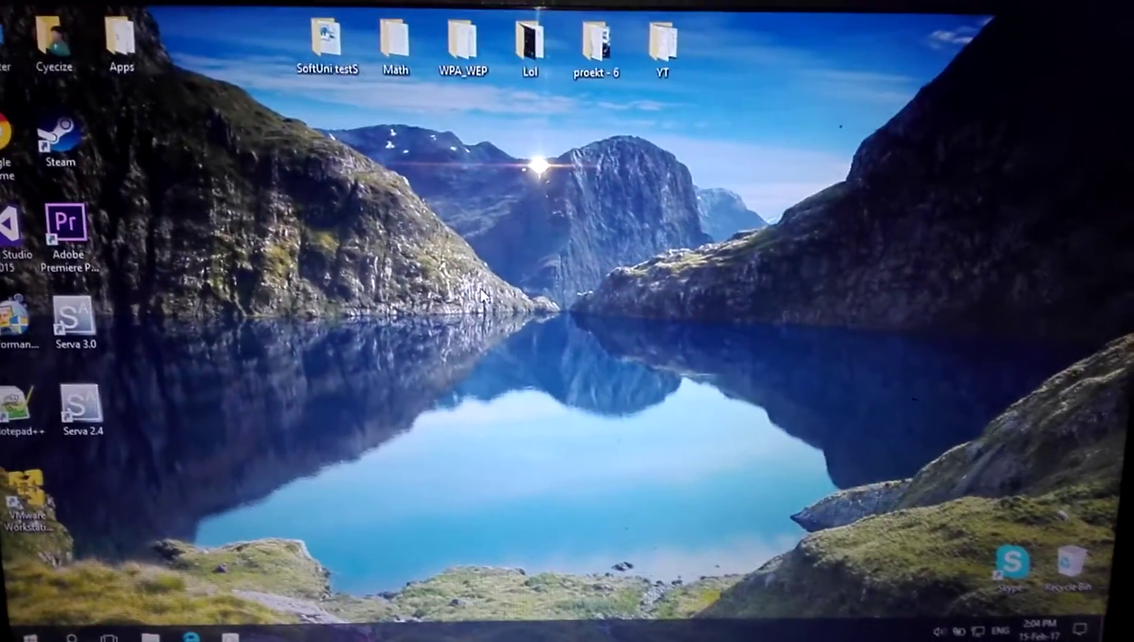
pyautogui.rightClick(422, 235)
pyautogui.click(156, 307)
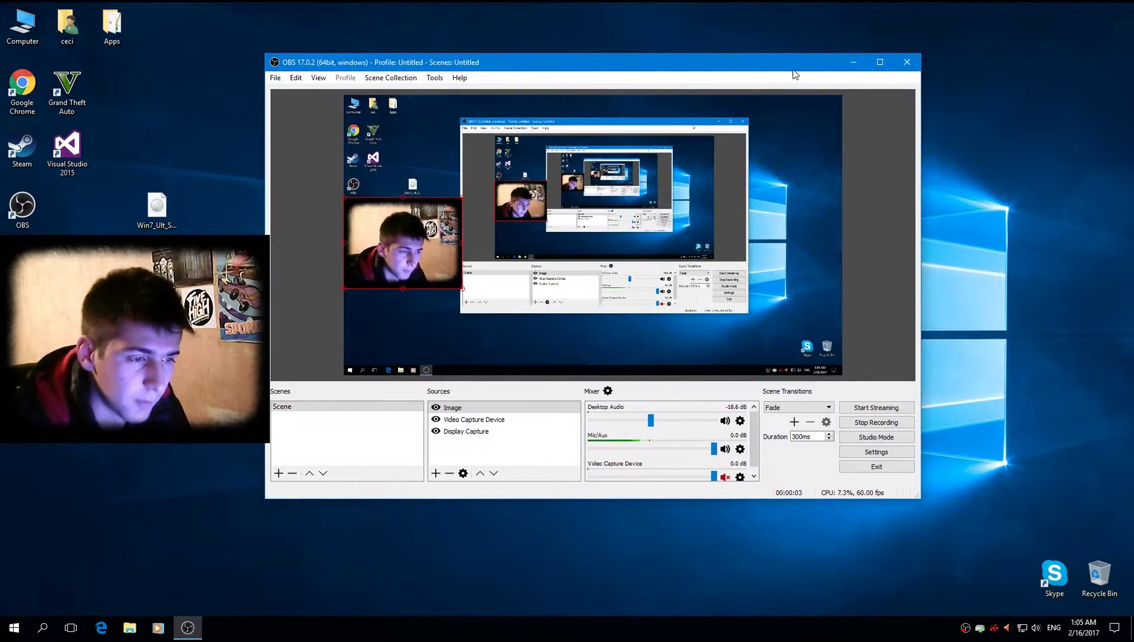
pyautogui.click(870, 67)
pyautogui.rightClick(515, 301)
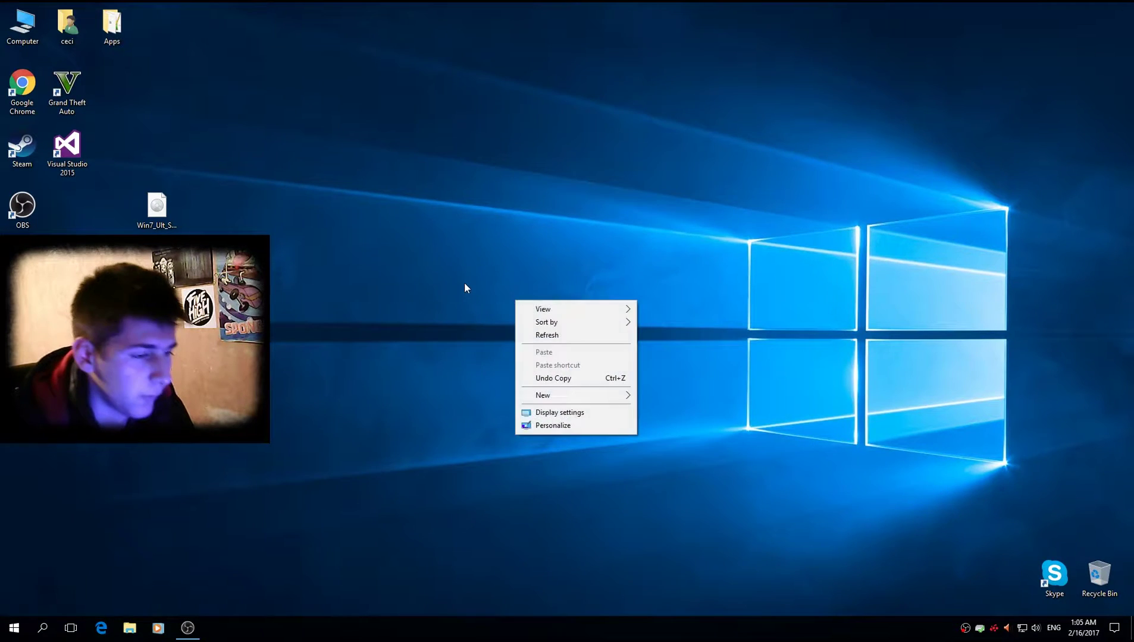
pyautogui.click(428, 266)
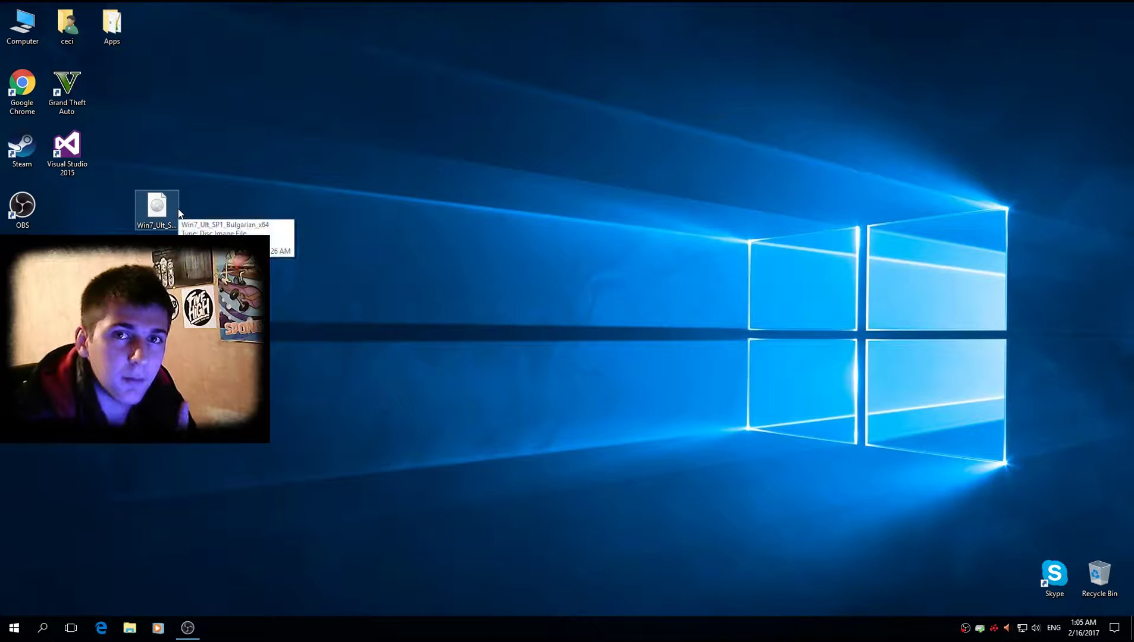
# Tidy the Windows 7 disc image icon, then launch Google Chrome maximized.
pyautogui.moveTo(179, 213)
pyautogui.mouseDown()
pyautogui.moveTo(205, 219)
pyautogui.moveTo(174, 196)
pyautogui.moveTo(186, 216)
pyautogui.mouseUp()
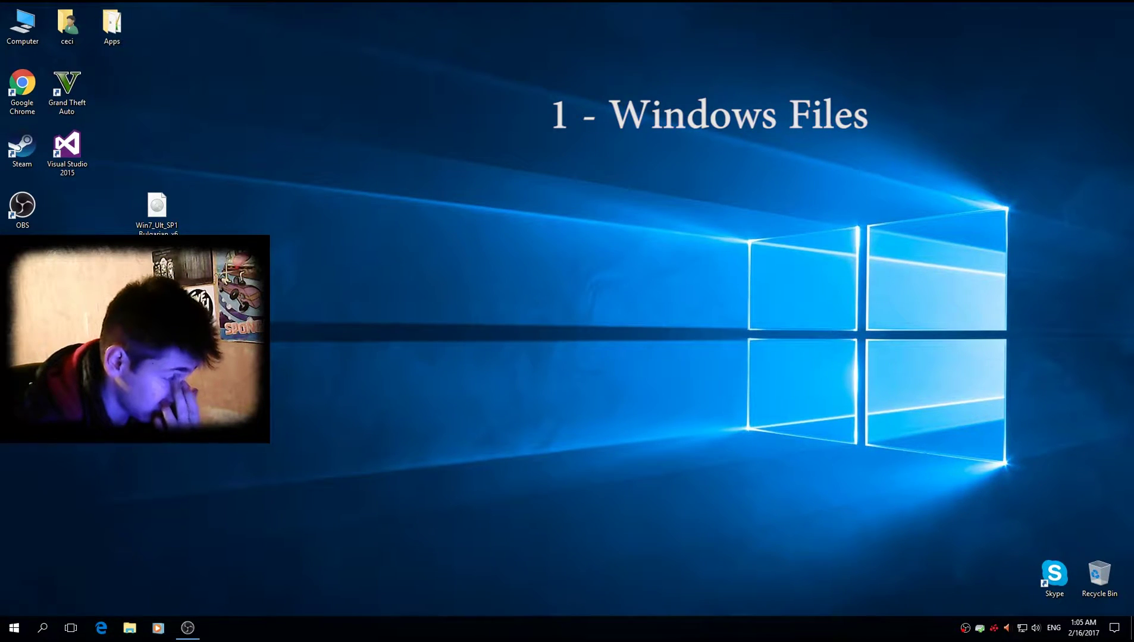
pyautogui.rightClick(269, 277)
pyautogui.moveTo(228, 190); pyautogui.dragTo(138, 169)
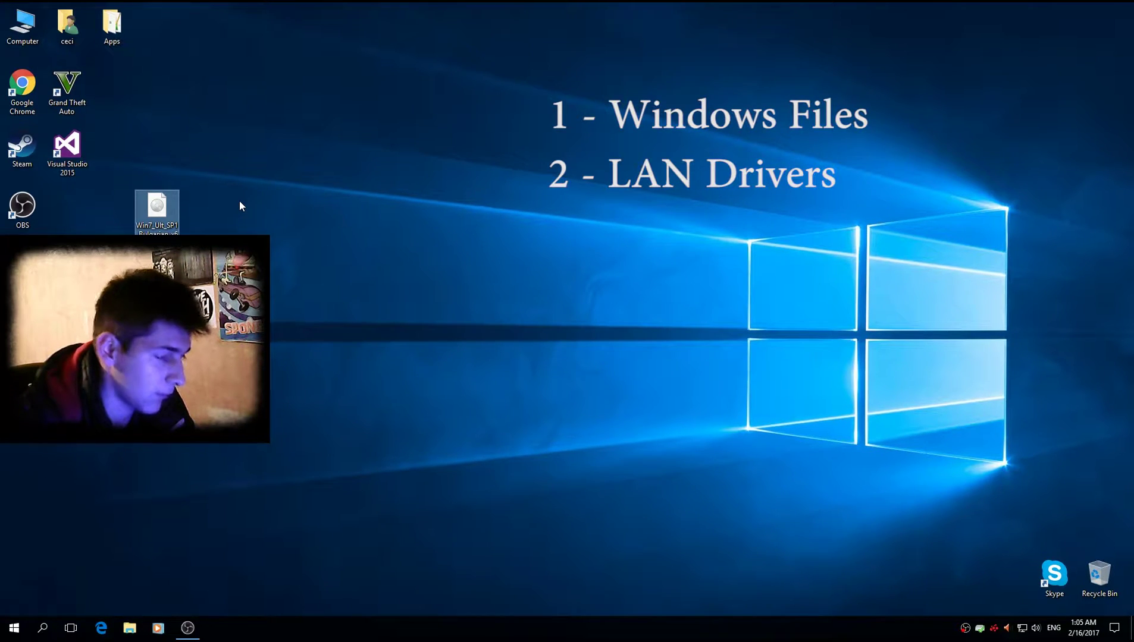
pyautogui.click(262, 250)
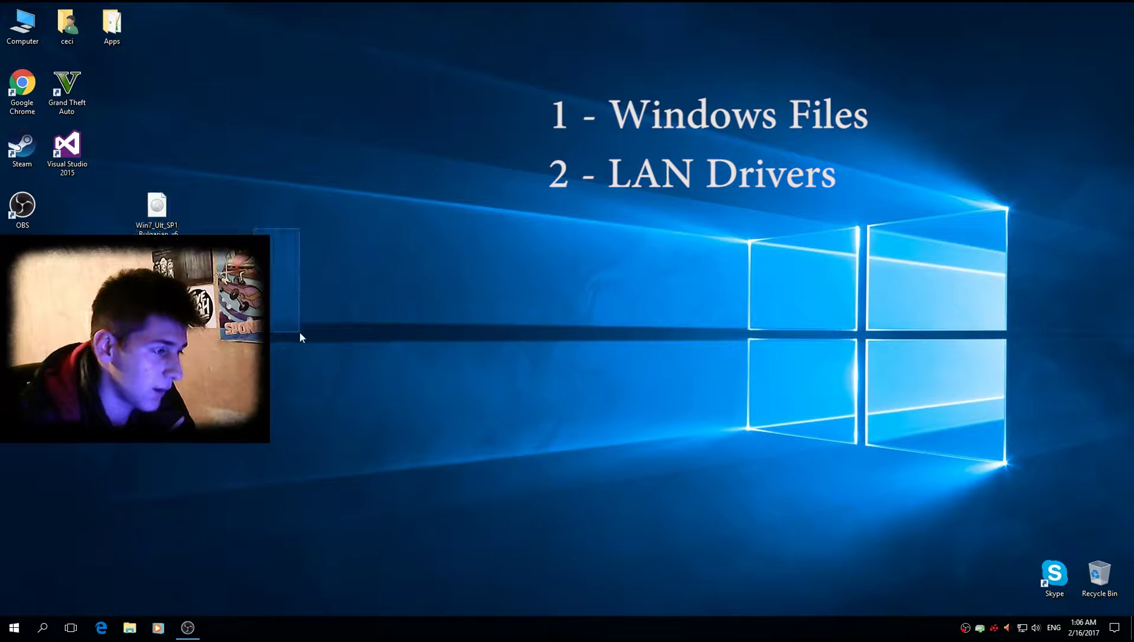
pyautogui.click(157, 208)
pyautogui.rightClick(233, 324)
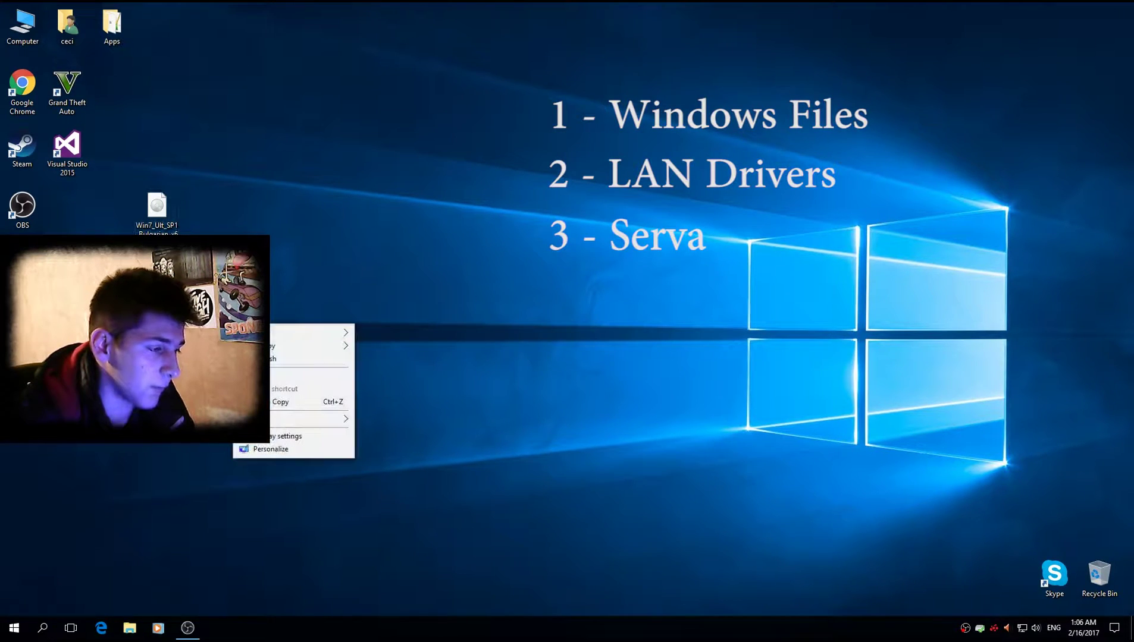
pyautogui.press('Escape')
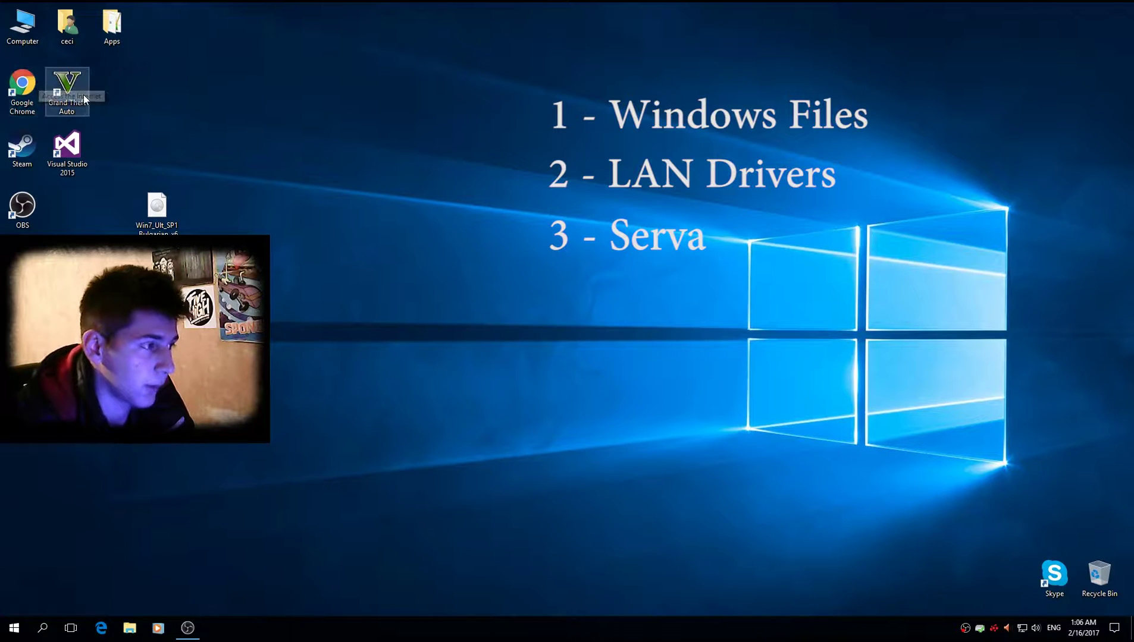
pyautogui.doubleClick(22, 83)
pyautogui.doubleClick(313, 130)
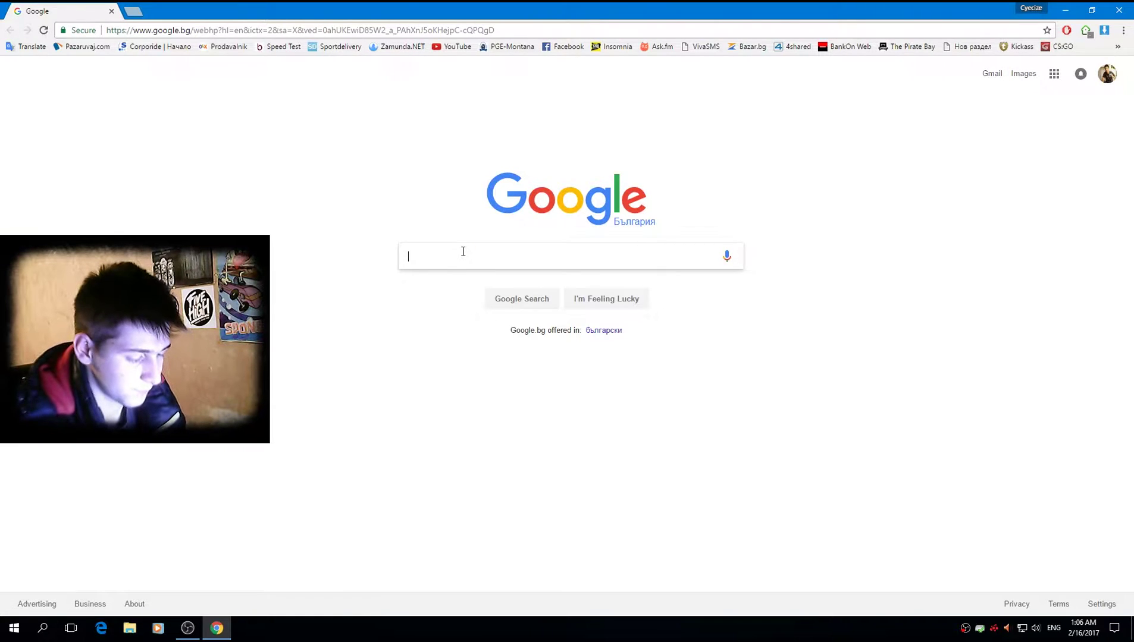
# Search Google for 'serva' and save Serva_Community_64_v3.0.0.zip from vercot.com to the Desktop.
pyautogui.write('serva')
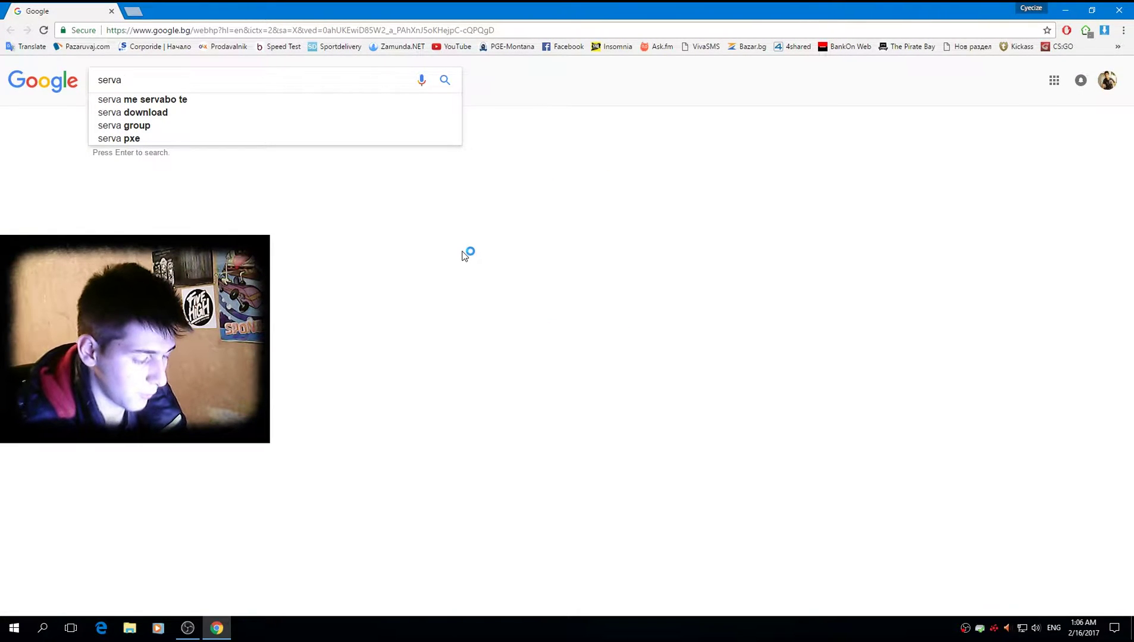
pyautogui.press('Return')
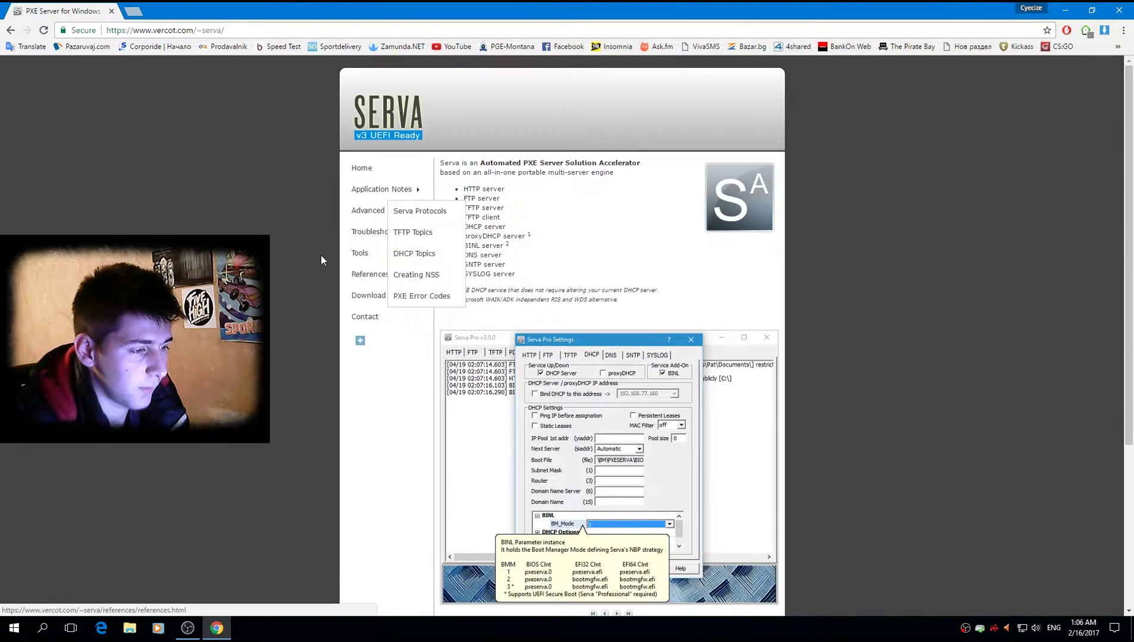
pyautogui.click(364, 296)
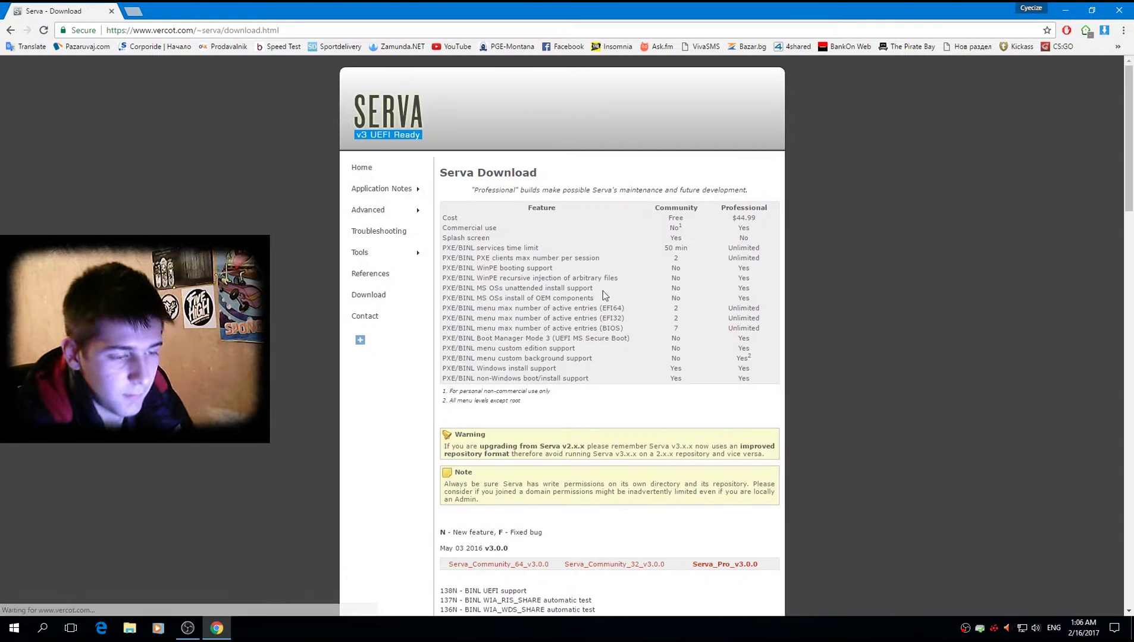
pyautogui.scroll(-6, 603, 292)
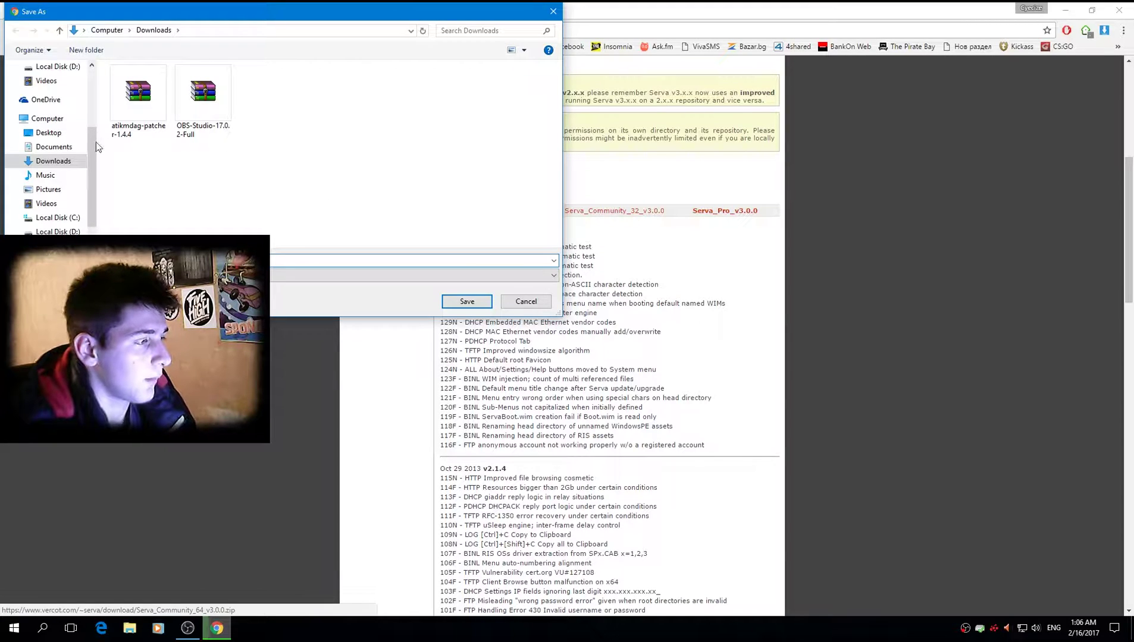
pyautogui.click(49, 132)
pyautogui.click(467, 301)
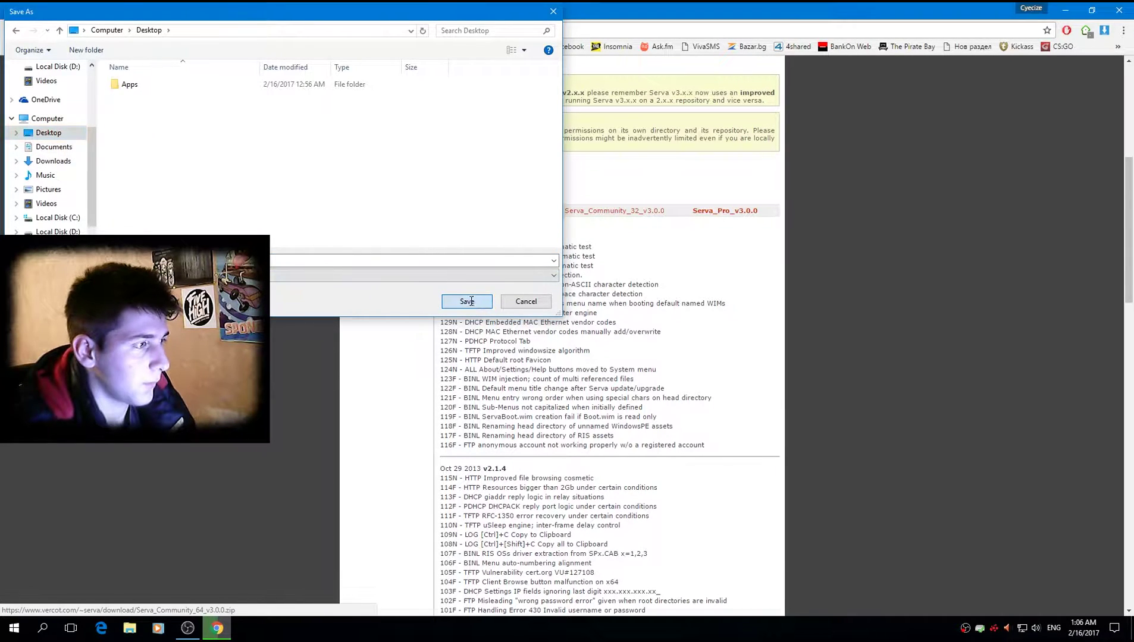
pyautogui.click(1064, 10)
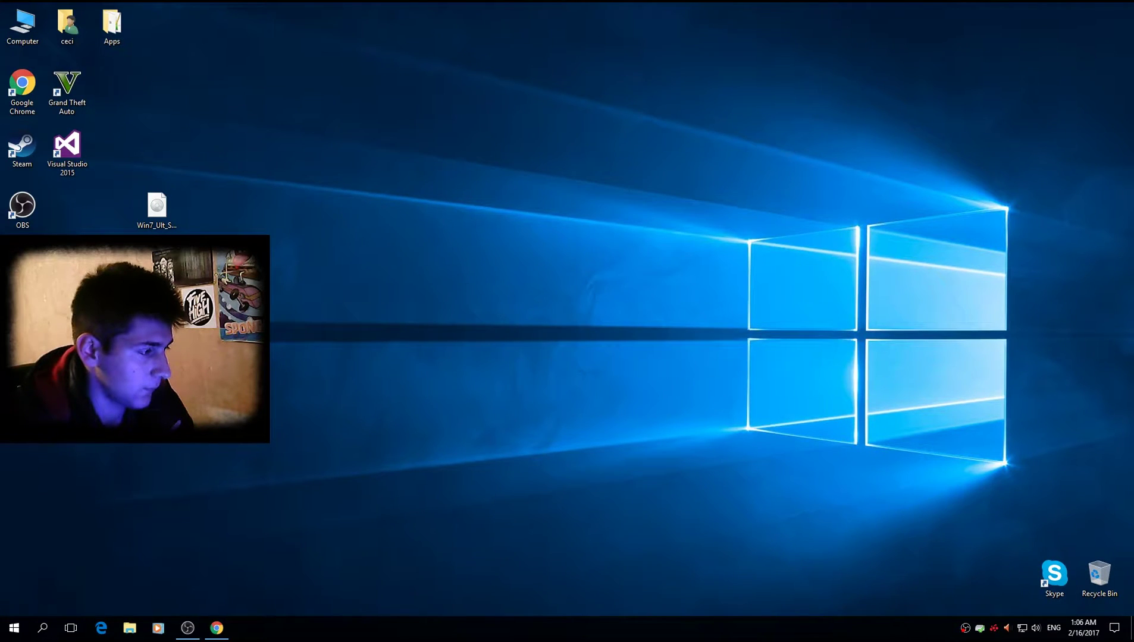
# Extract the Serva archive to a Serva_Community_64_v3.0.0 folder and open it.
pyautogui.rightClick(290, 149)
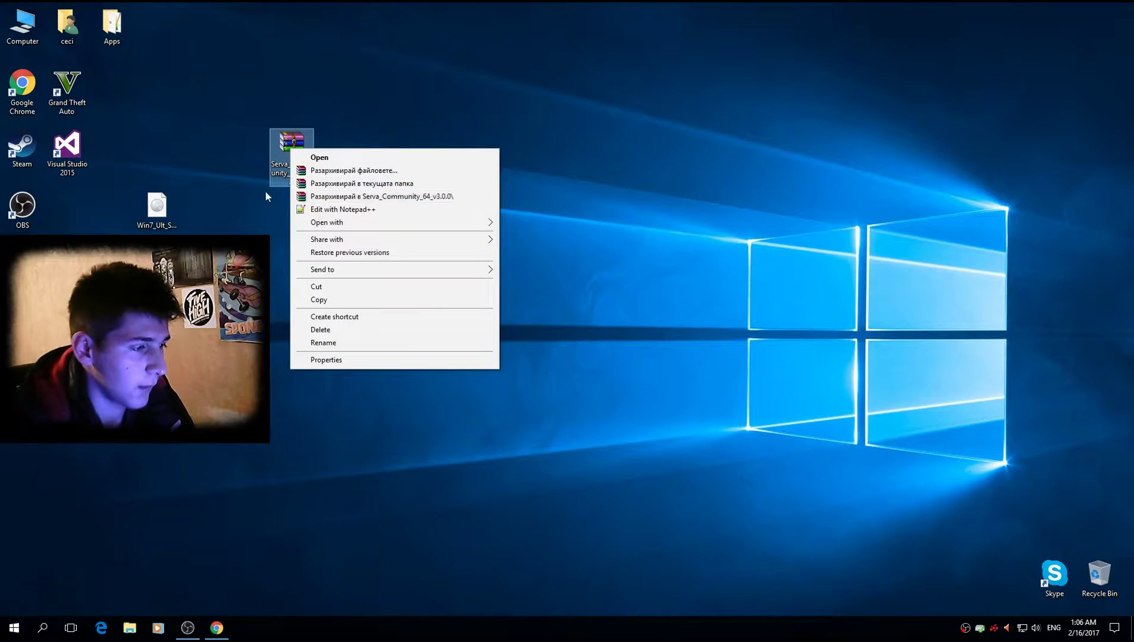
pyautogui.click(364, 200)
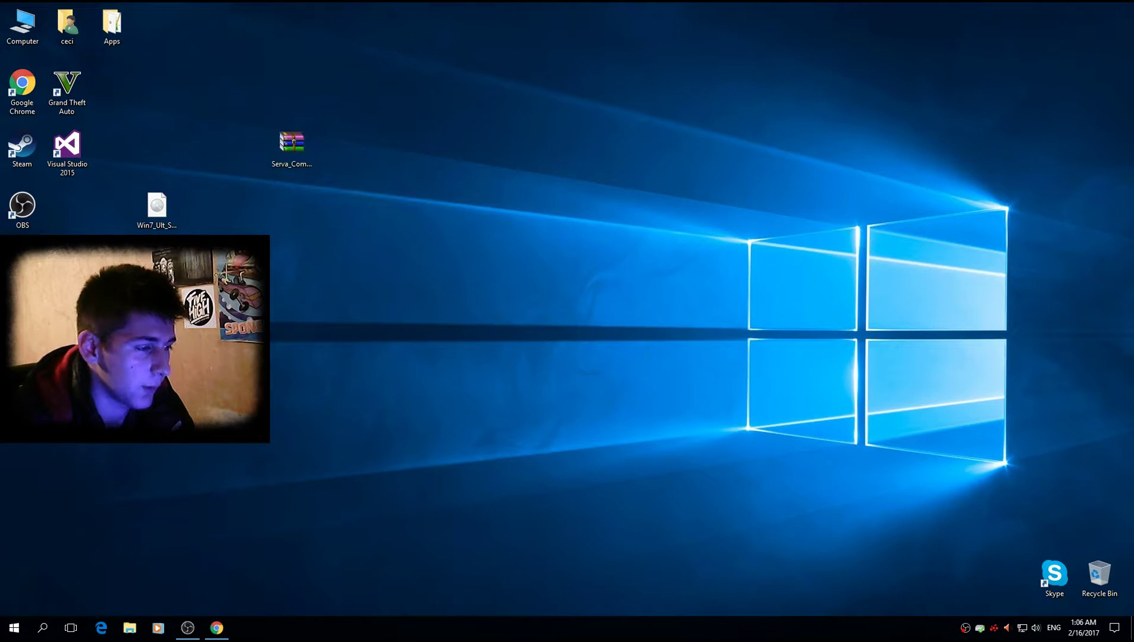
pyautogui.moveTo(255, 179); pyautogui.dragTo(336, 146)
pyautogui.doubleClick(336, 145)
# Place a Serva64 shortcut on the desktop and launch Serva from it.
pyautogui.rightClick(343, 271)
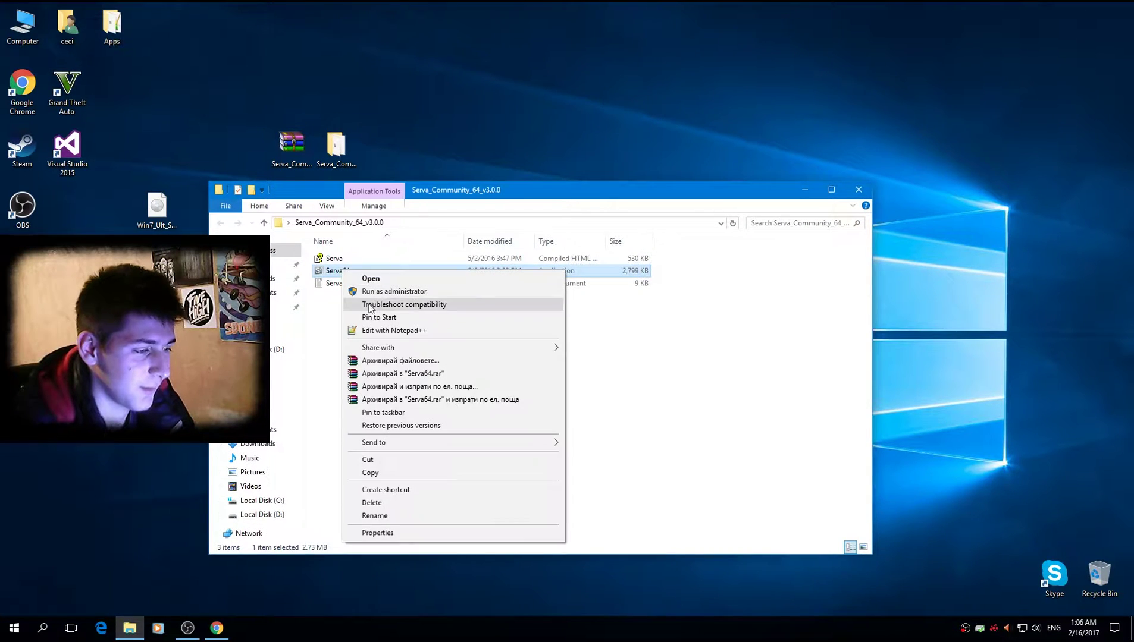
pyautogui.click(386, 489)
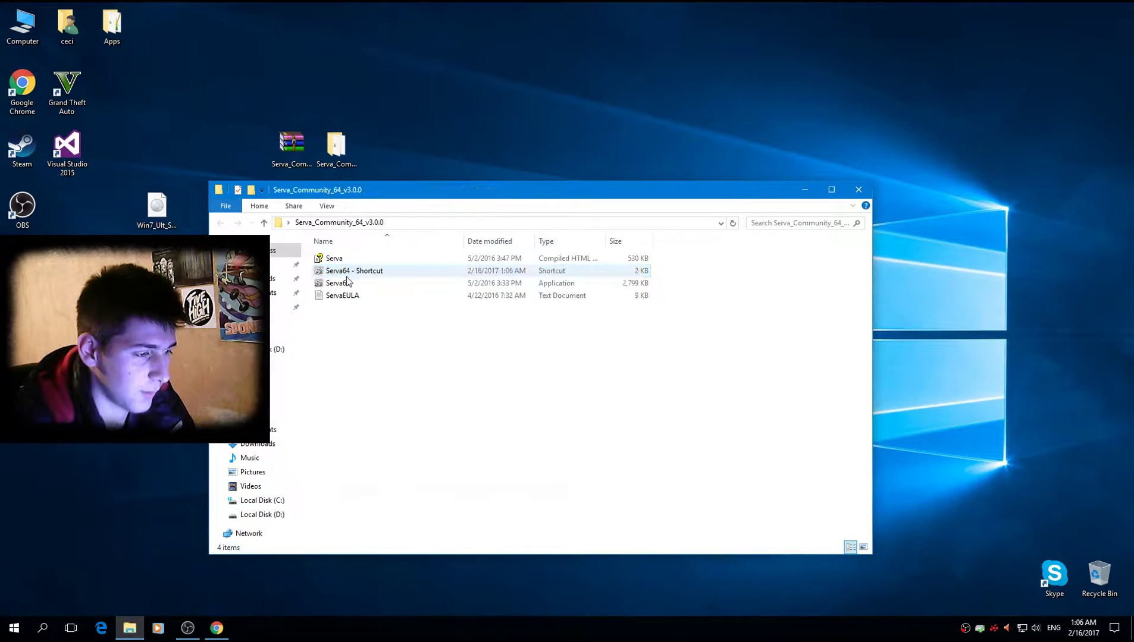
pyautogui.moveTo(351, 271); pyautogui.dragTo(82, 226)
pyautogui.click(858, 189)
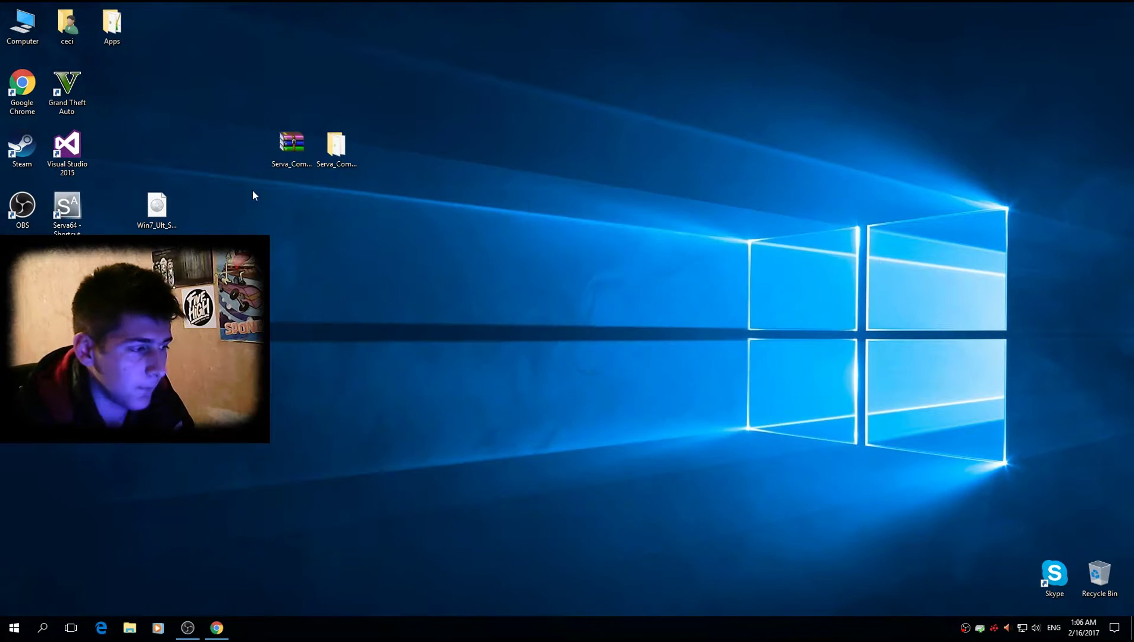
pyautogui.moveTo(157, 208); pyautogui.dragTo(292, 214)
pyautogui.doubleClick(67, 208)
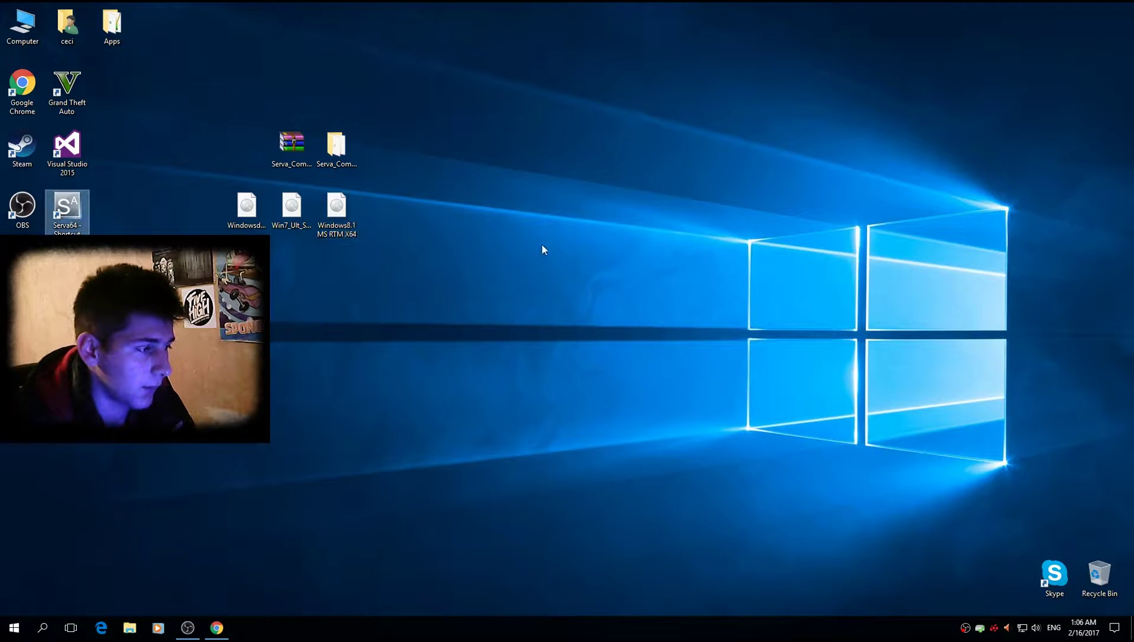
# Allow Serva through the Windows firewall on private networks as well.
pyautogui.click(580, 339)
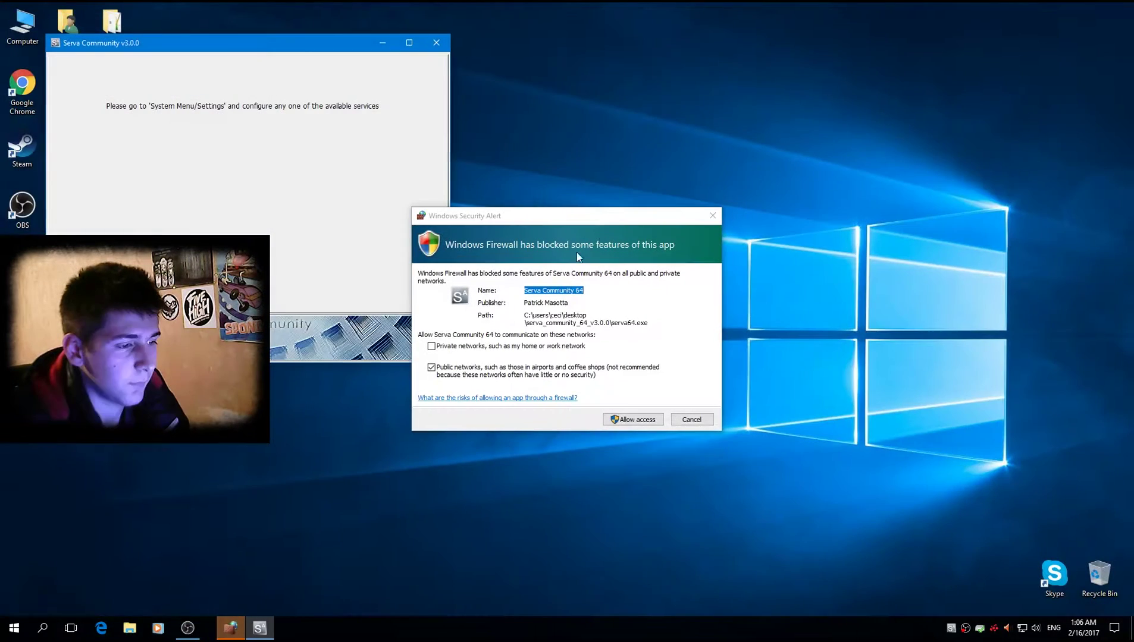
pyautogui.click(451, 347)
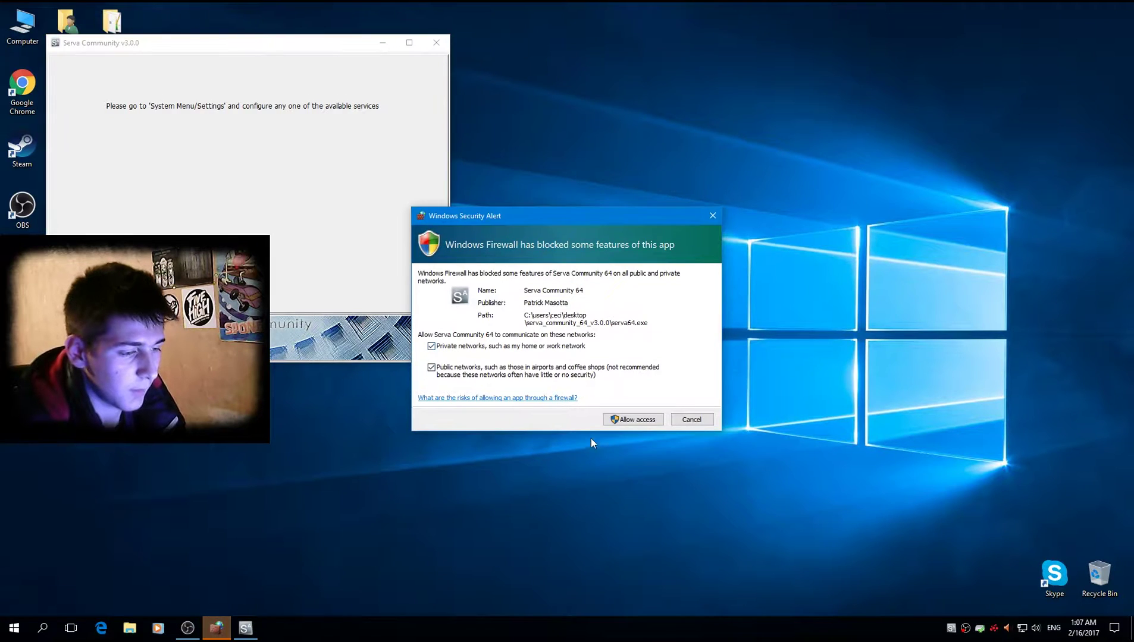
pyautogui.click(634, 419)
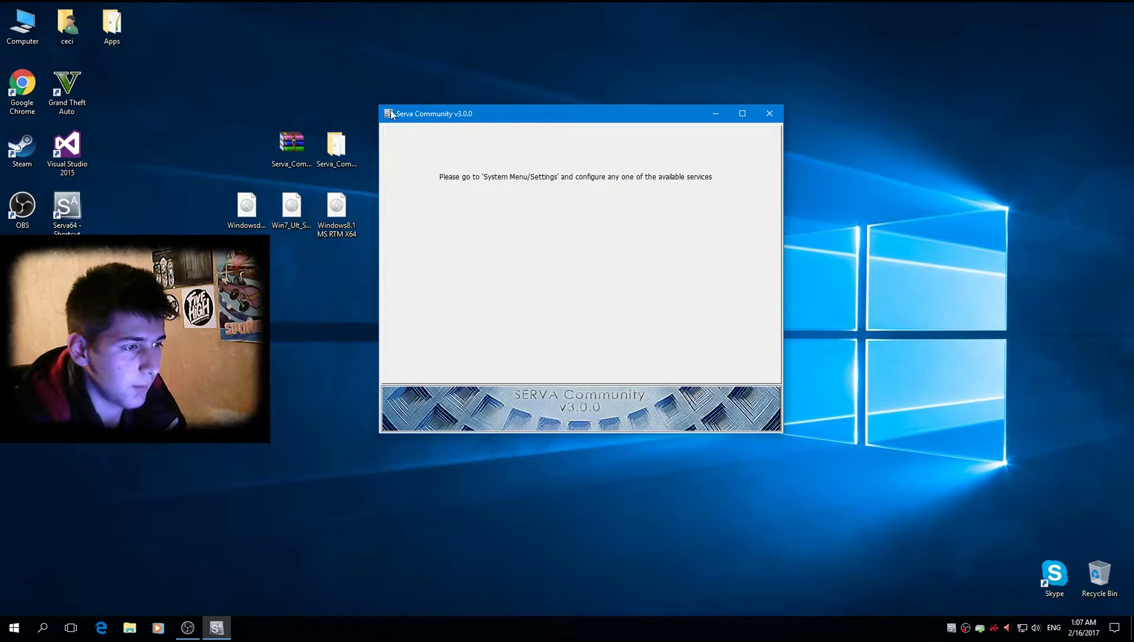
# Enable Serva's TFTP server and bind it to 192.168.0.101.
pyautogui.click(389, 113)
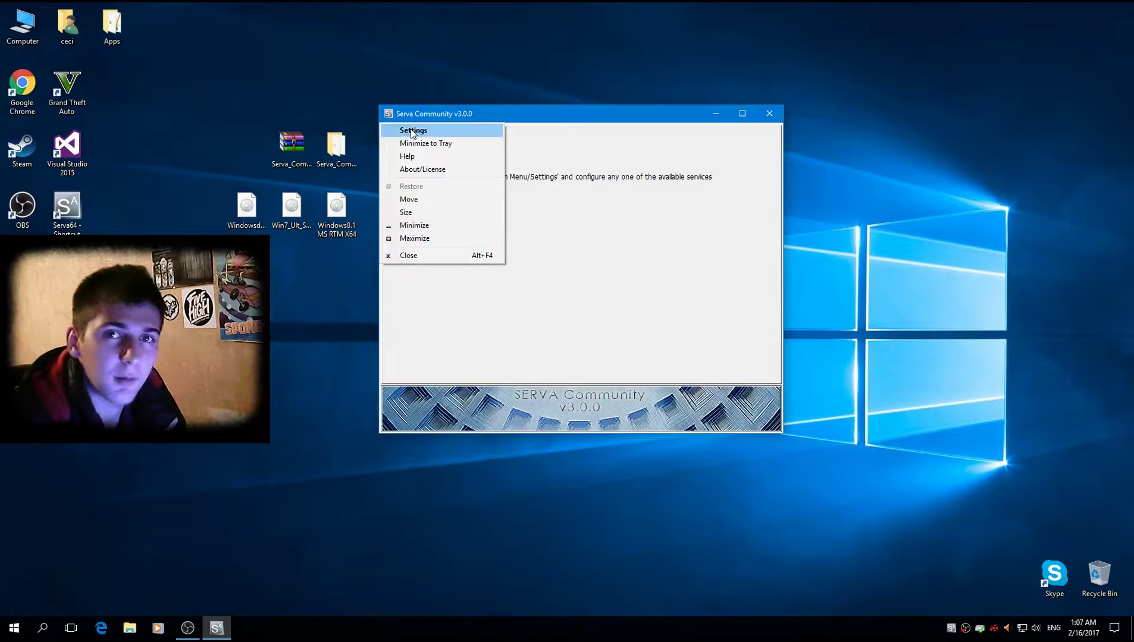
pyautogui.click(412, 131)
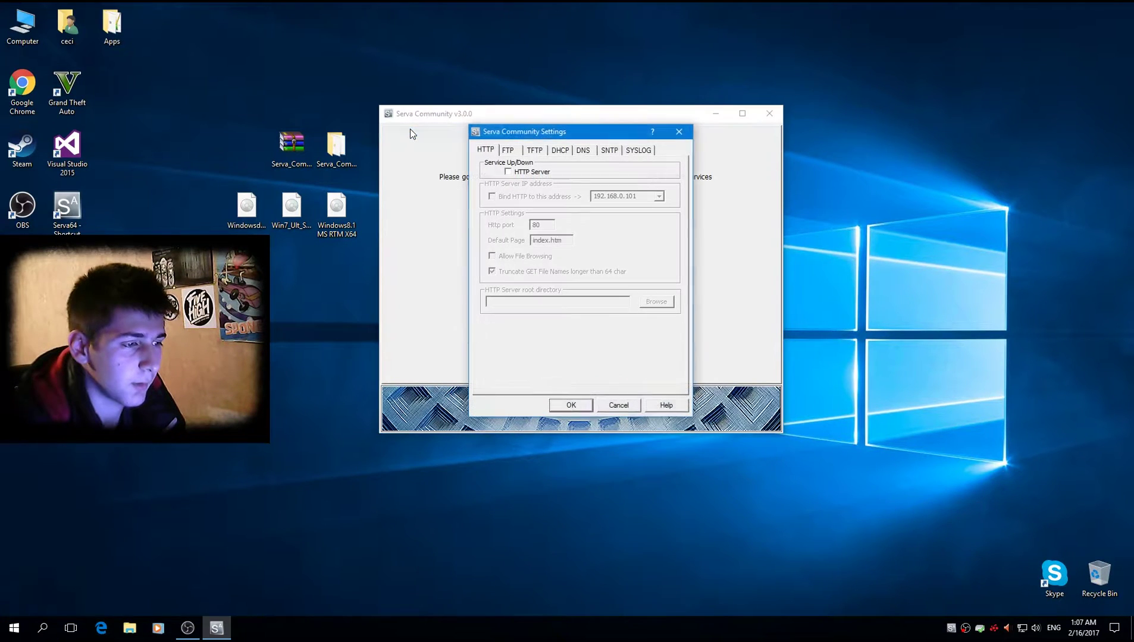
pyautogui.click(536, 150)
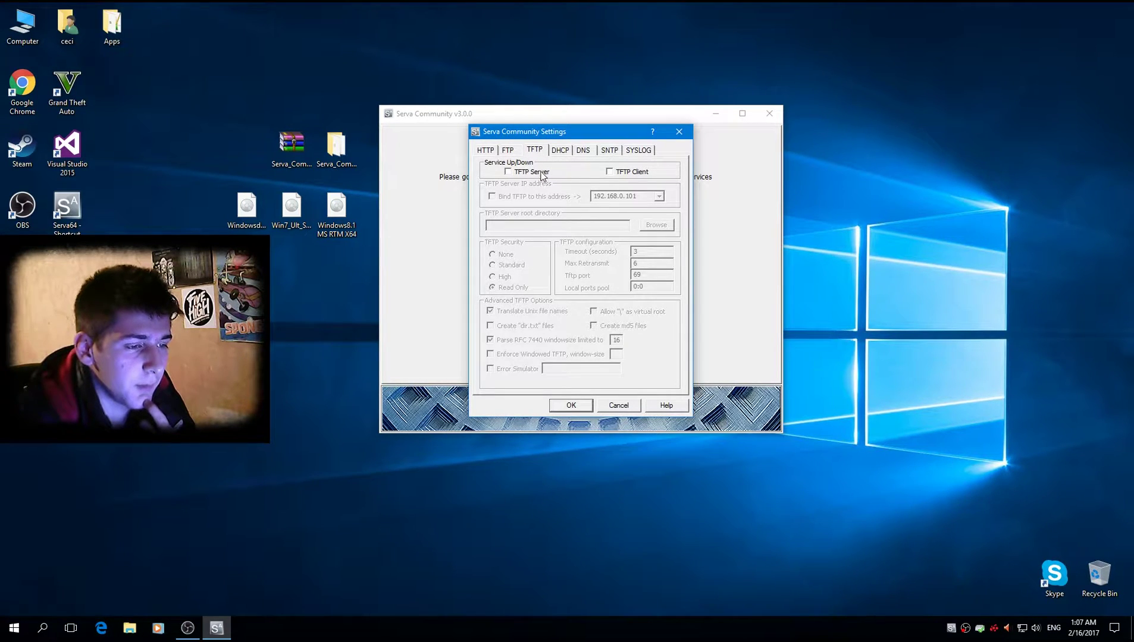
pyautogui.click(542, 174)
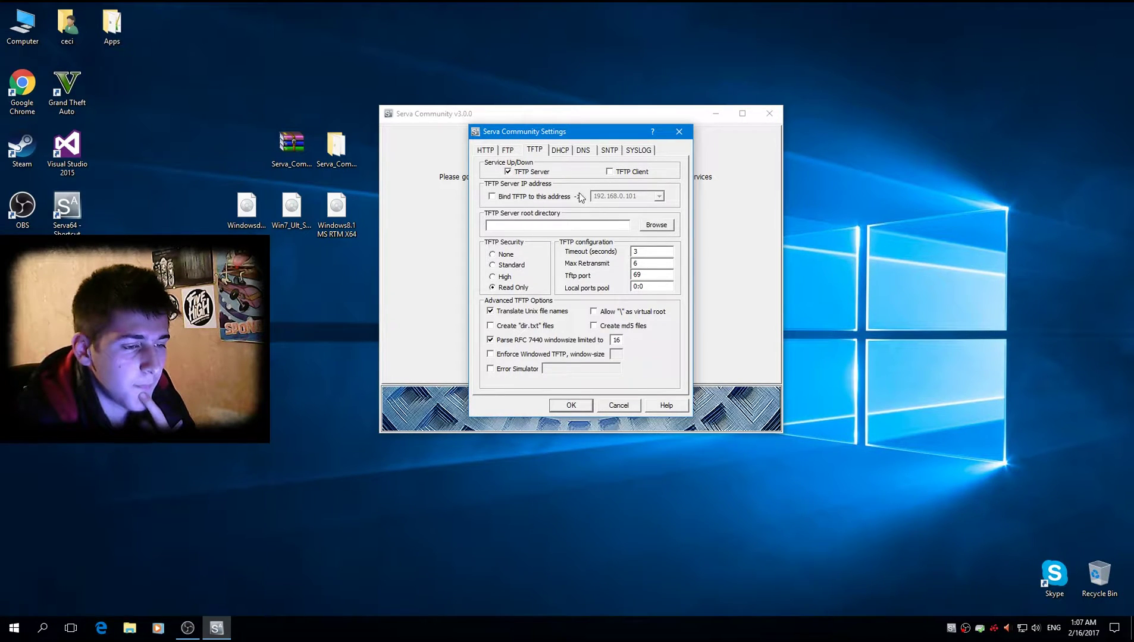
pyautogui.click(659, 197)
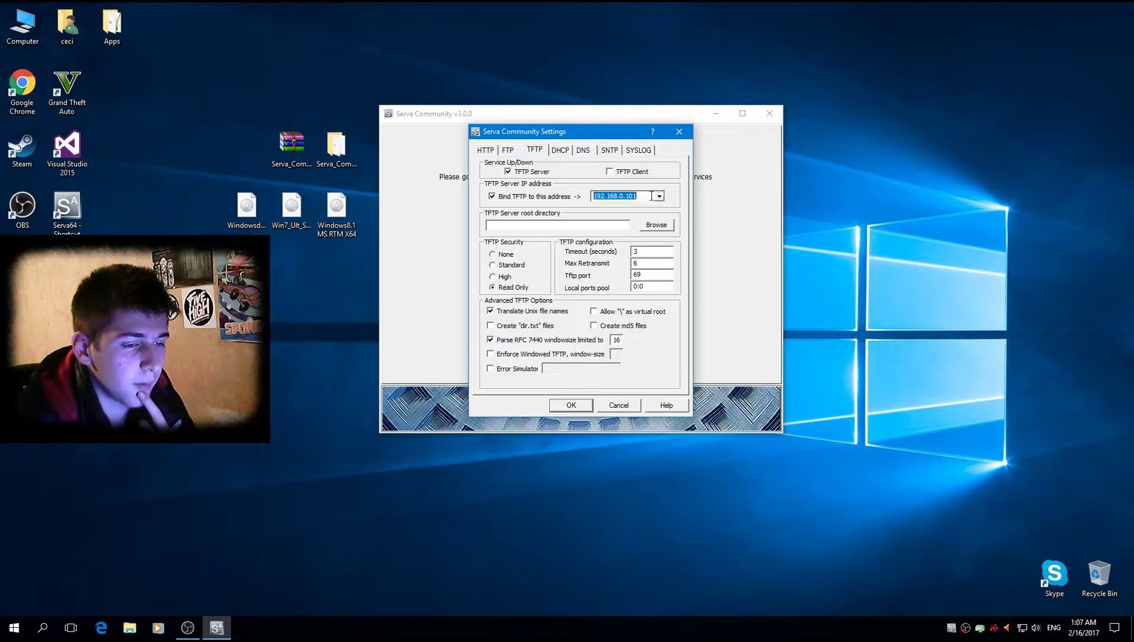
pyautogui.doubleClick(22, 24)
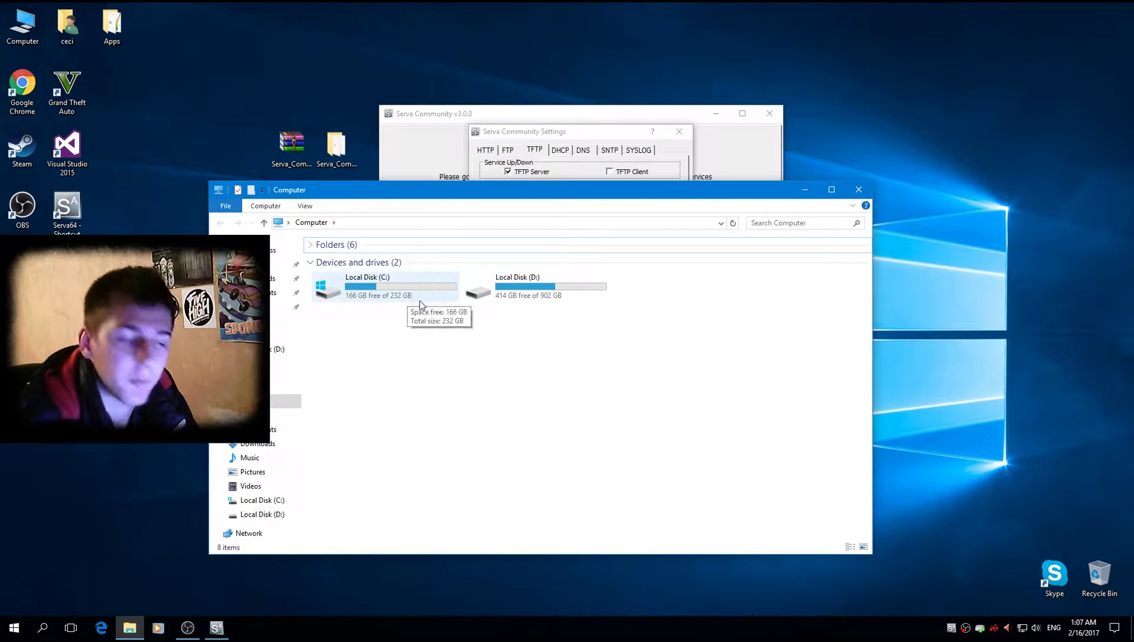
# Open SERVA_ROOT on Local Disk (D:), confirm it is empty, and go back to D:.
pyautogui.doubleClick(496, 289)
pyautogui.scroll(-2, 414, 376)
pyautogui.click(359, 402)
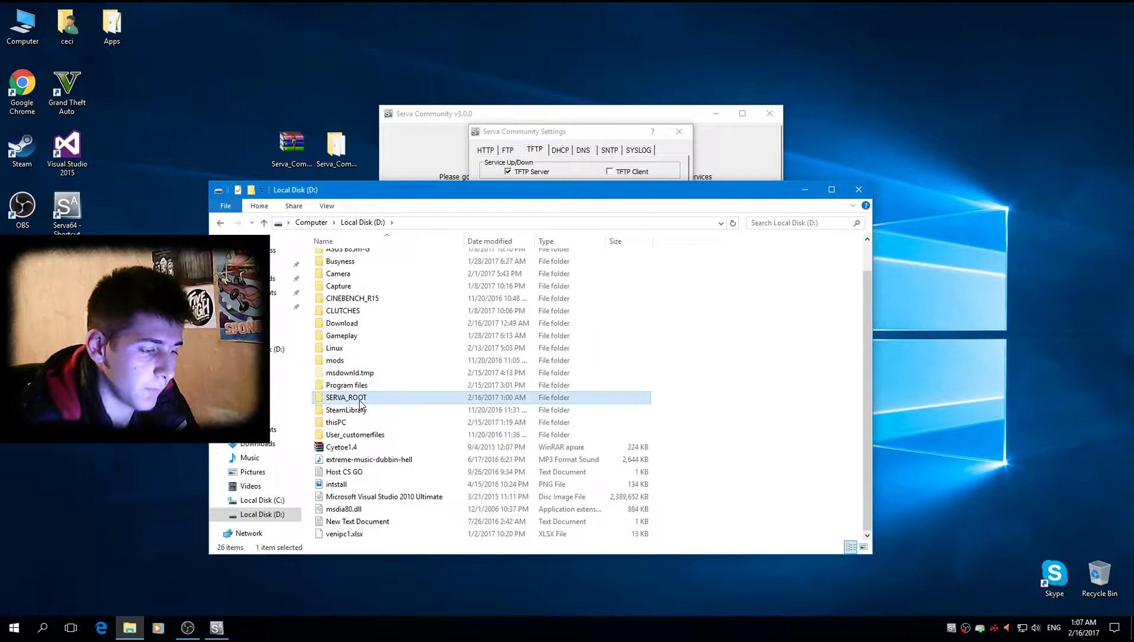
pyautogui.doubleClick(388, 404)
pyautogui.click(221, 224)
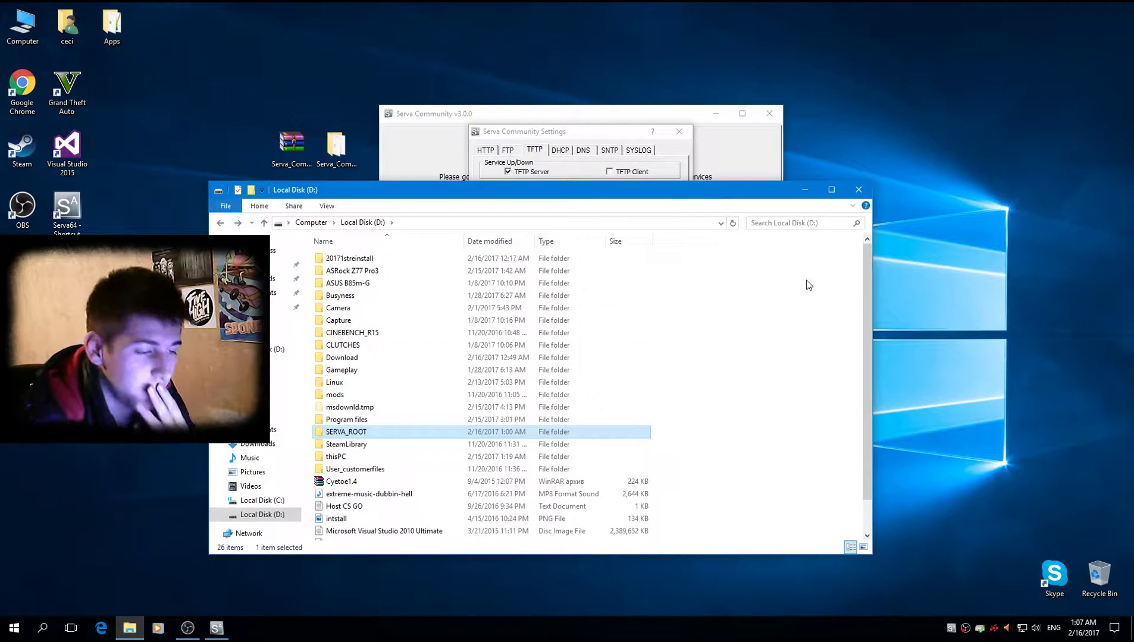
# Set the TFTP root directory to D:\SERVA_ROOT and raise Timeout and Max Retransmit to 10.
pyautogui.click(859, 194)
pyautogui.click(650, 226)
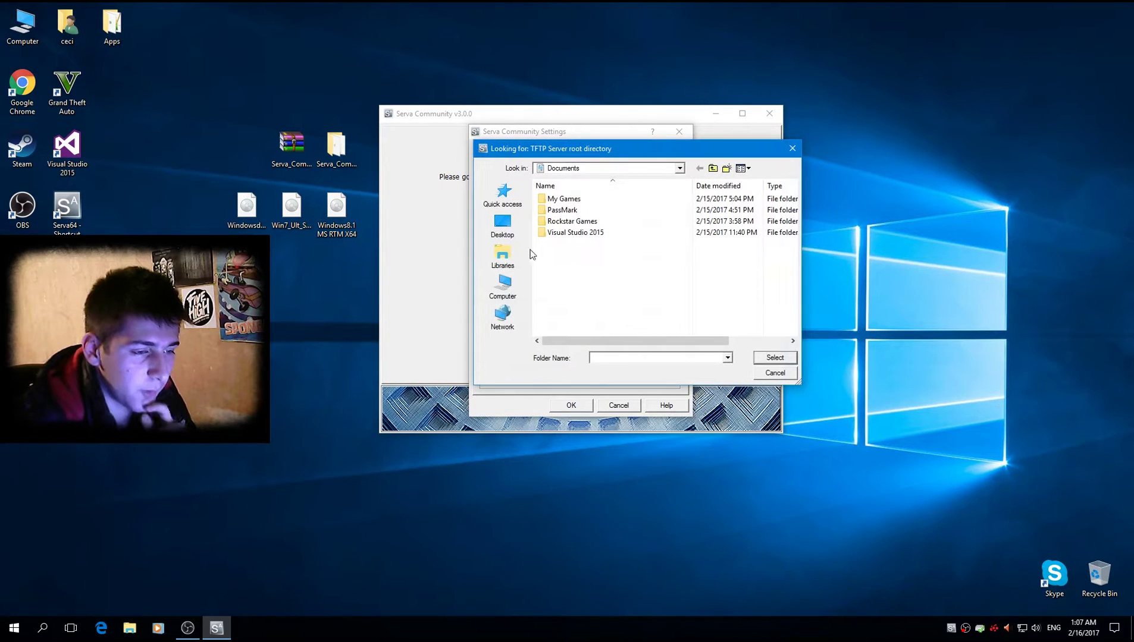
pyautogui.click(502, 284)
pyautogui.scroll(-3, 600, 319)
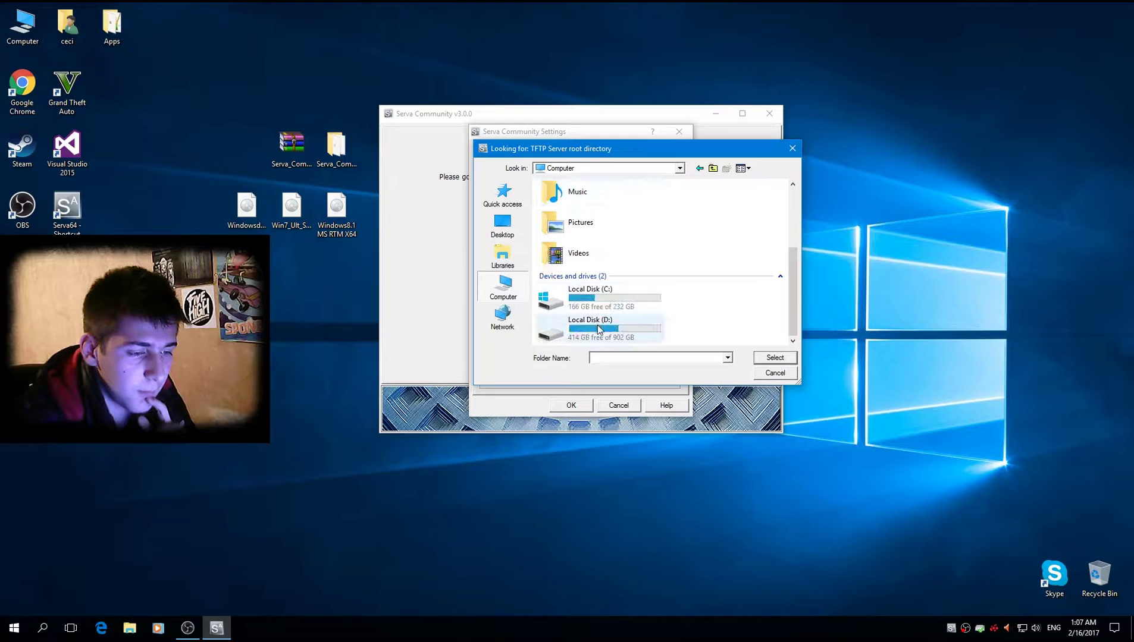
pyautogui.doubleClick(598, 326)
pyautogui.scroll(-2, 601, 315)
pyautogui.doubleClick(568, 289)
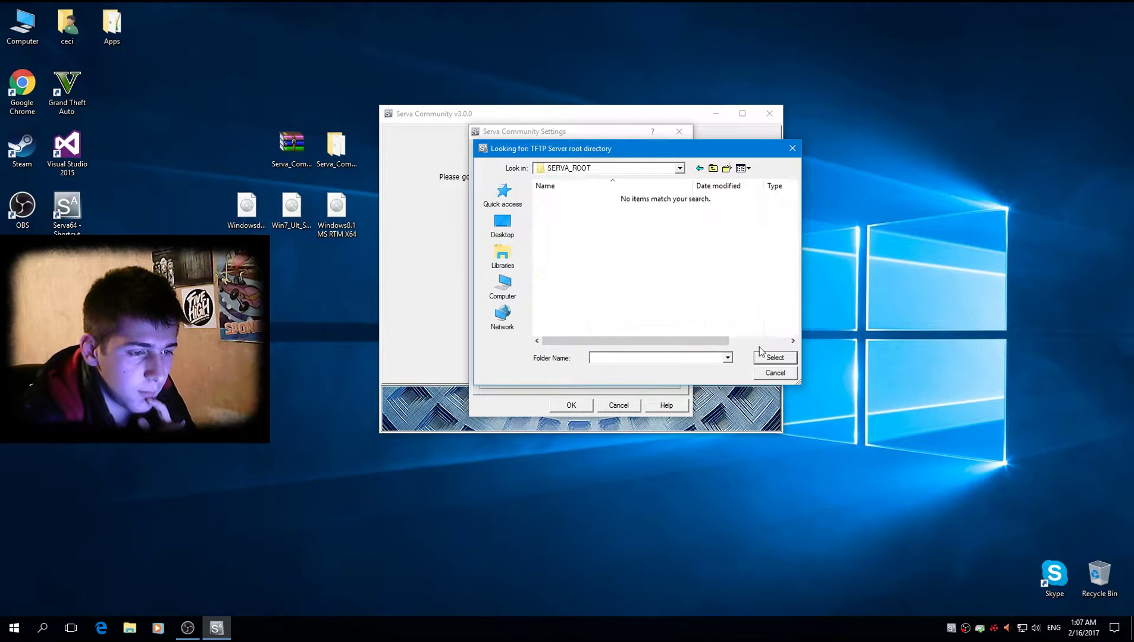
pyautogui.click(780, 360)
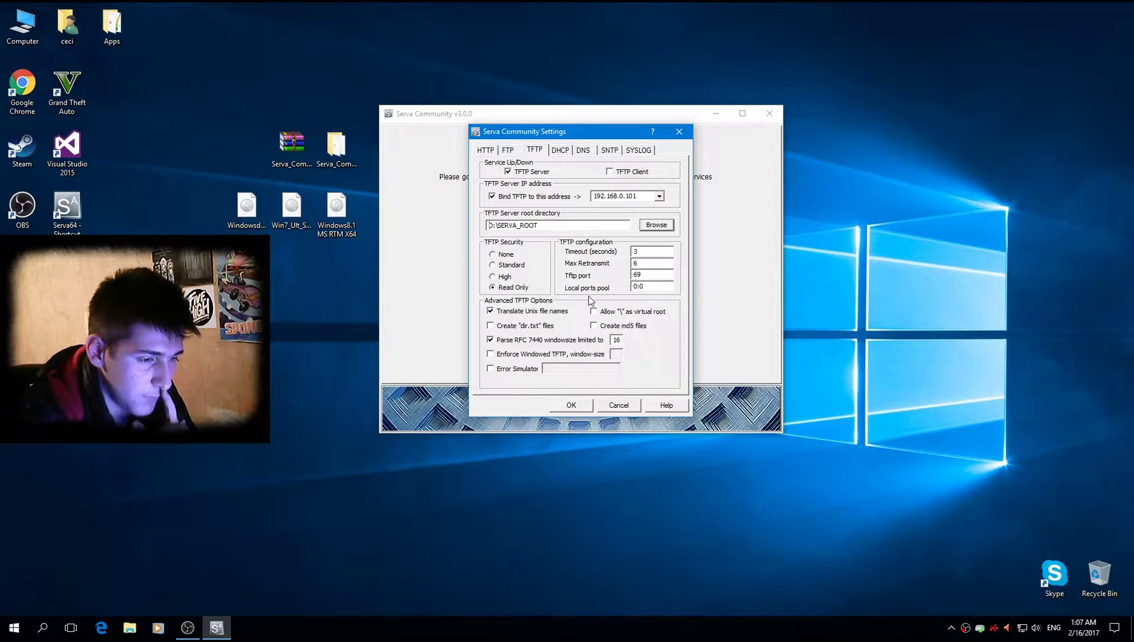
pyautogui.doubleClick(655, 252)
pyautogui.write('10')
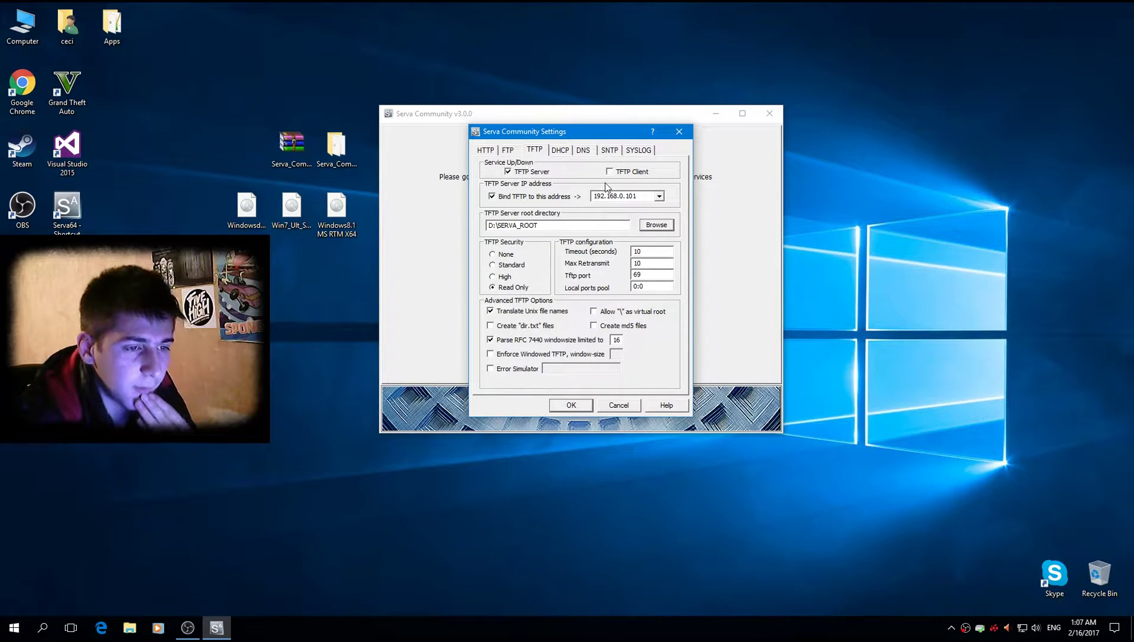
# Enable the DHCP server with BINL and bind DHCP to 192.168.0.101.
pyautogui.click(566, 154)
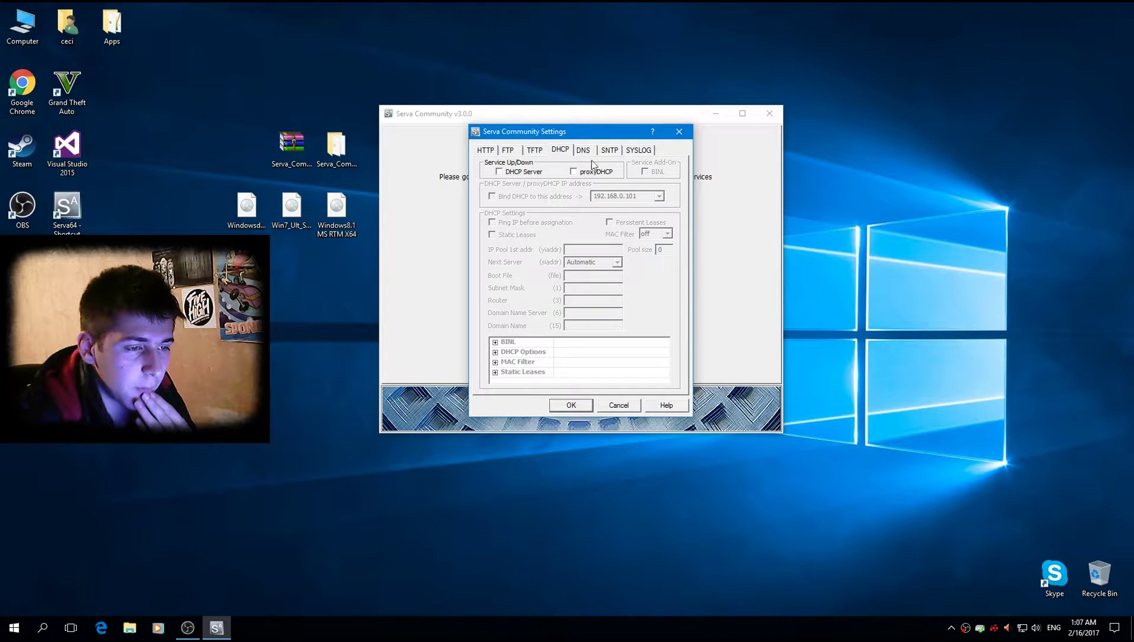
pyautogui.click(499, 171)
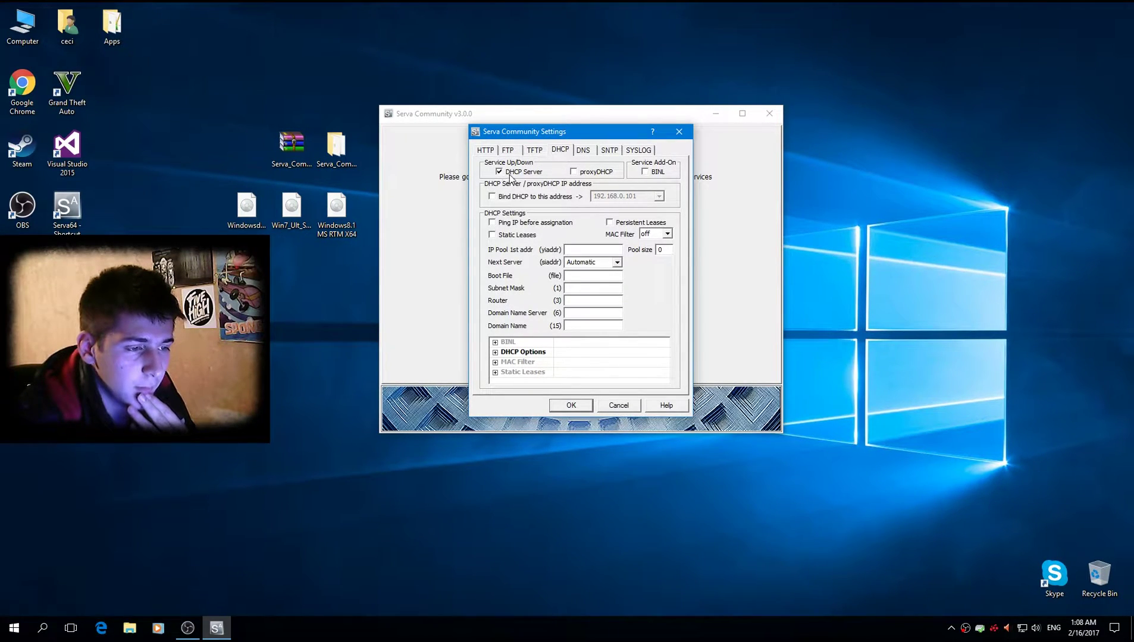
pyautogui.click(645, 172)
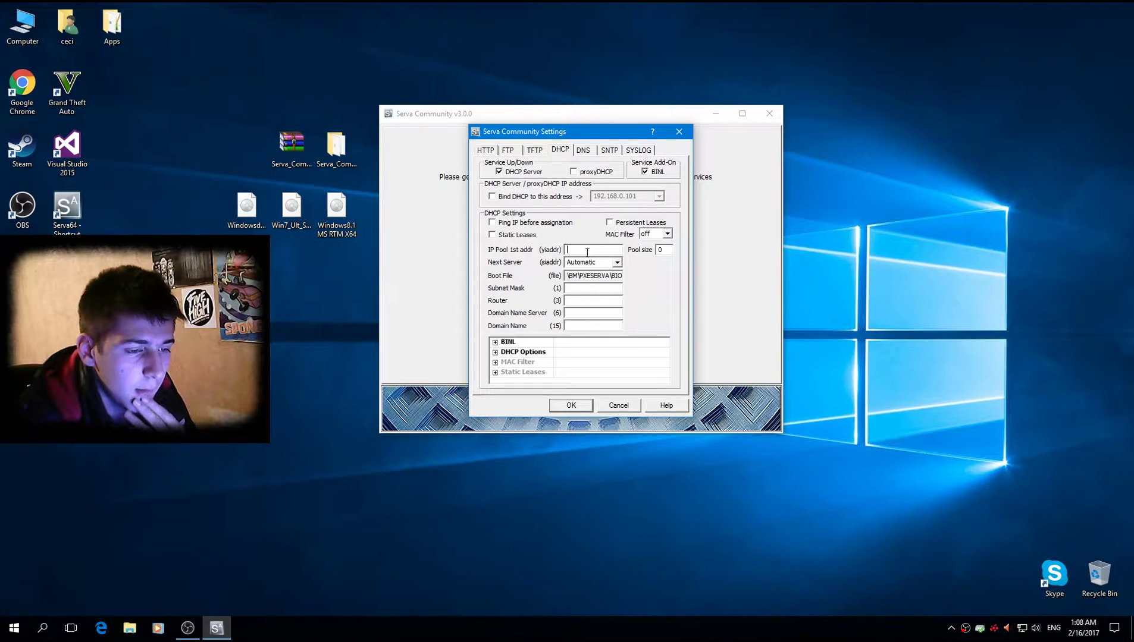
pyautogui.click(14, 628)
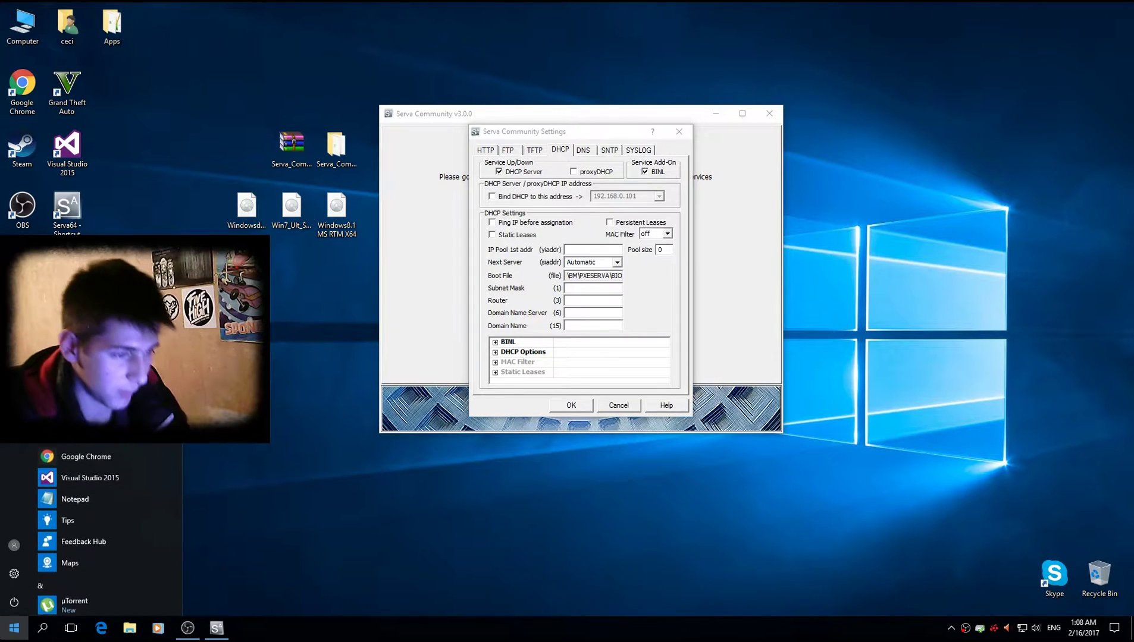
pyautogui.click(503, 197)
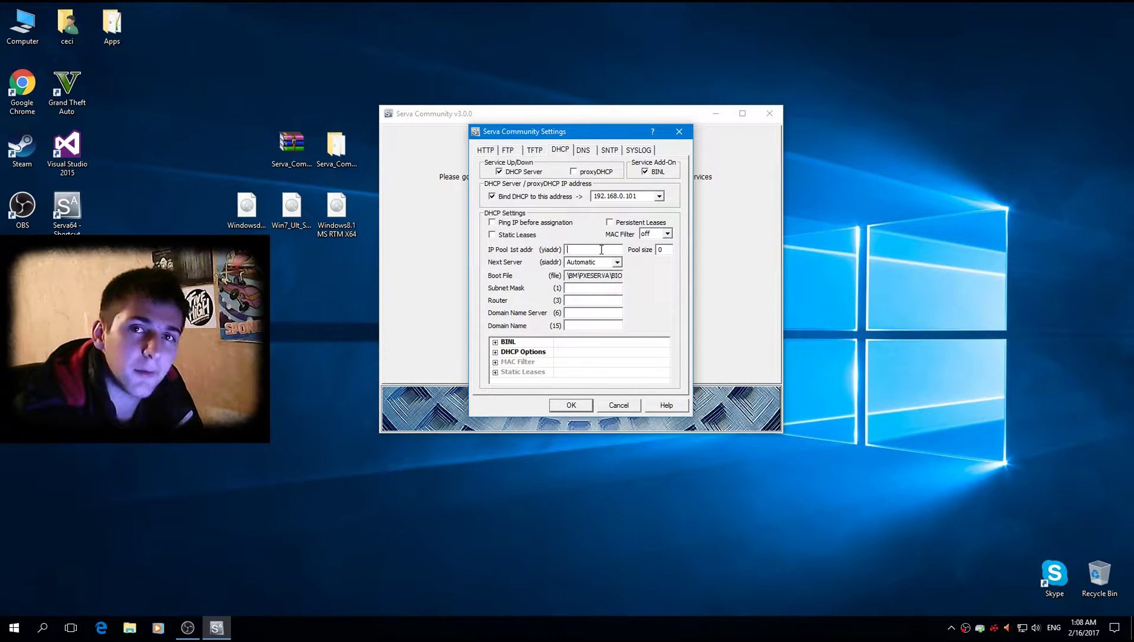
pyautogui.doubleClick(634, 196)
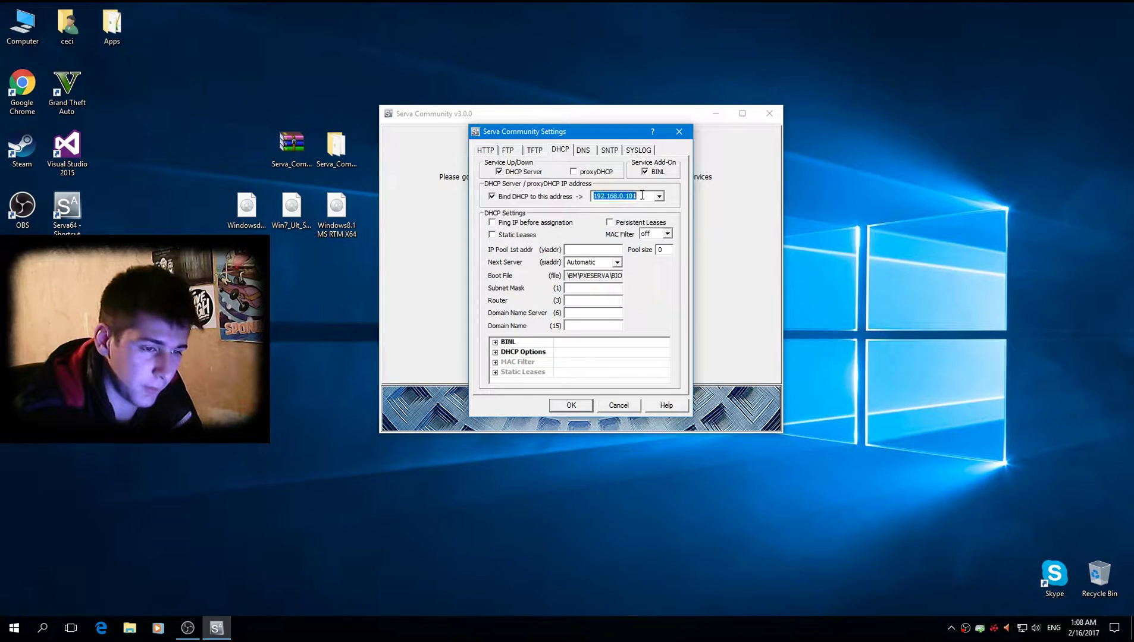
pyautogui.click(639, 195)
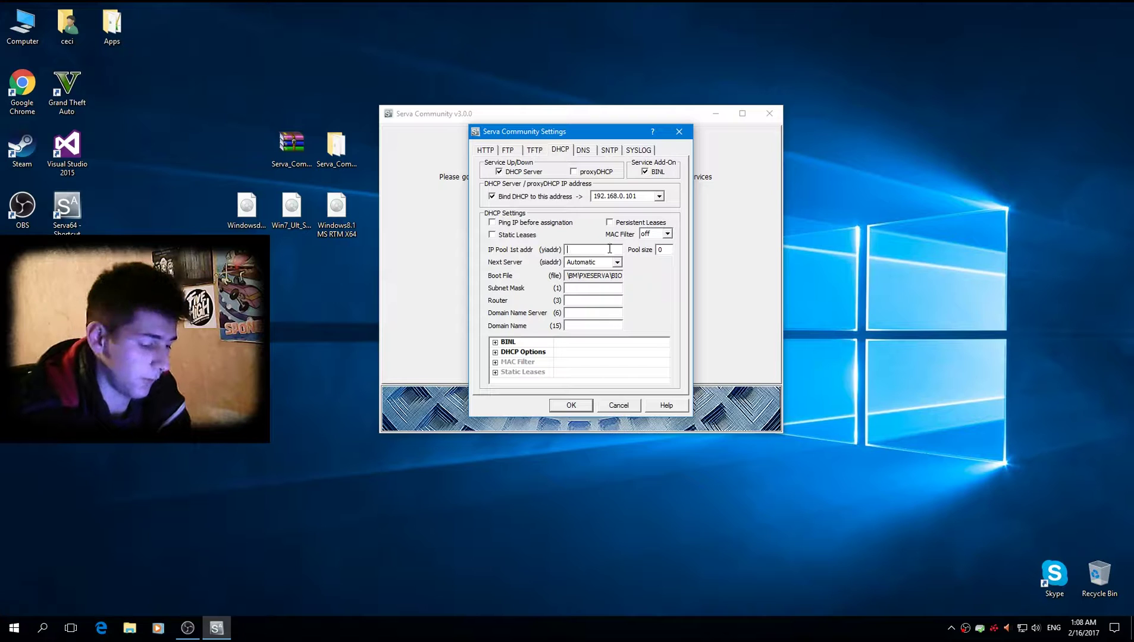
# Set IP pool 192.168.0.120, size 20, mask 255.255.255.0, router 192.168.0.1, and save.
pyautogui.write('192.168.0.120')
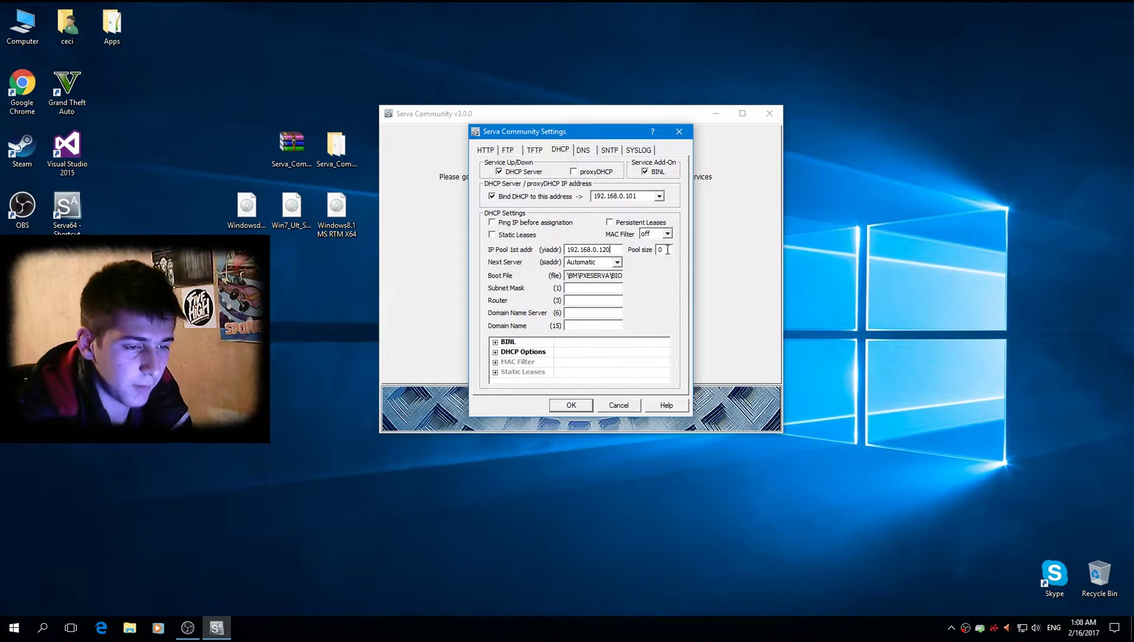
pyautogui.press('Tab')
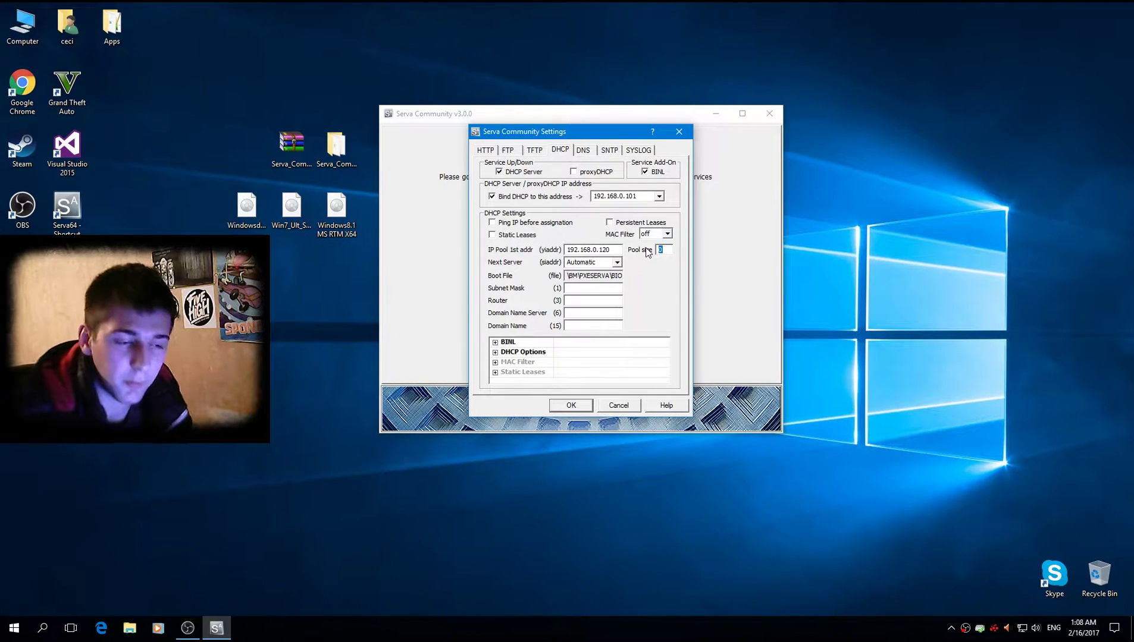
pyautogui.write('20')
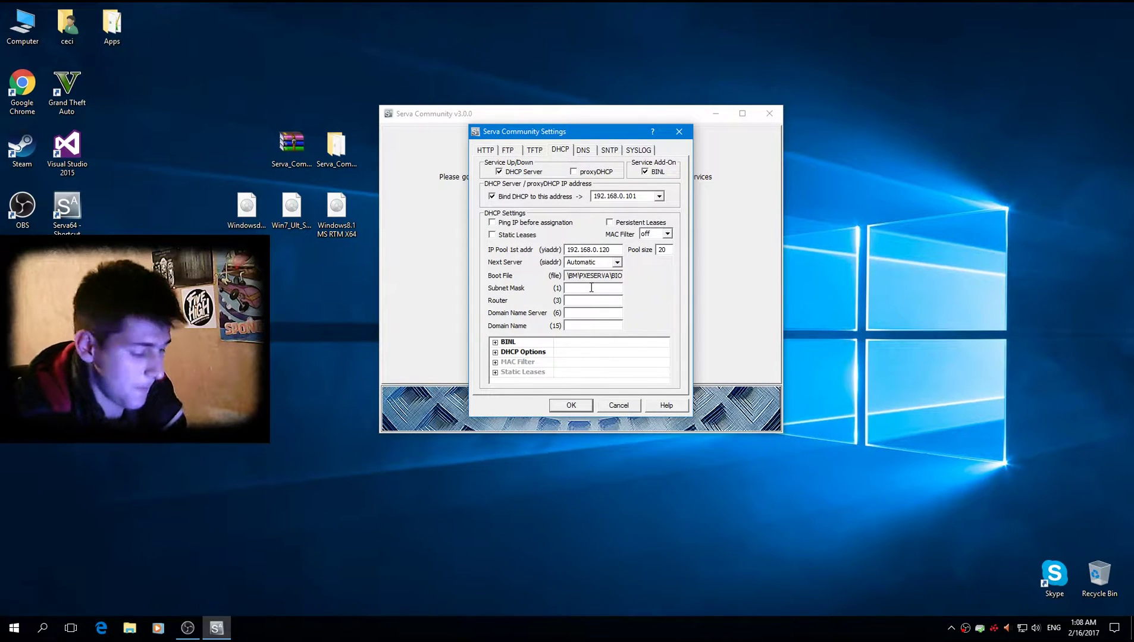
pyautogui.write('55.')
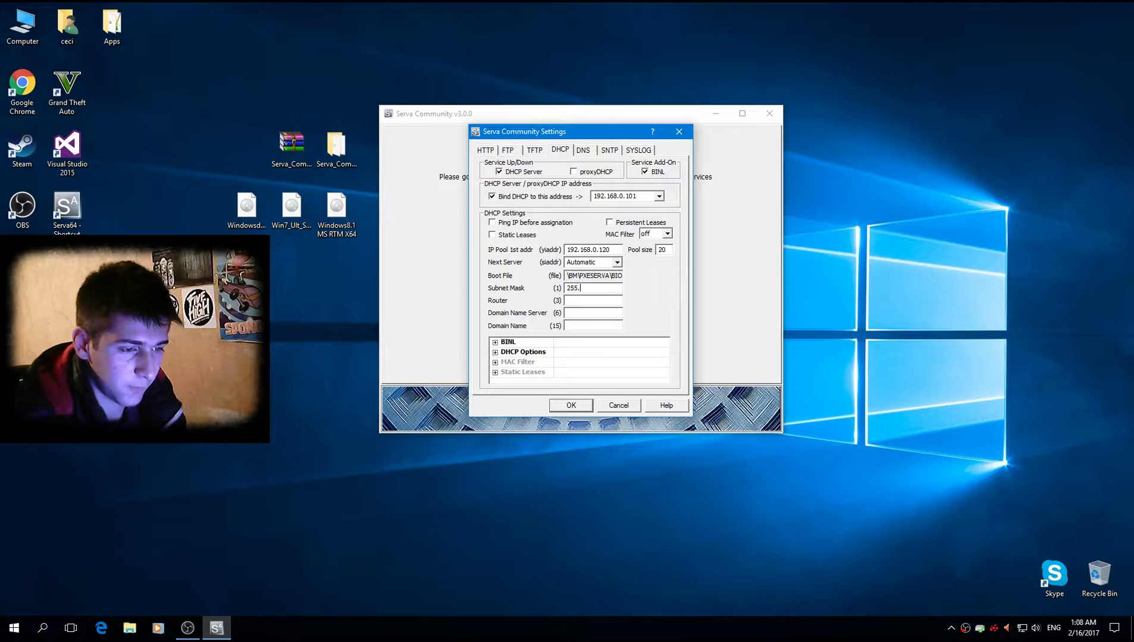
pyautogui.write('0')
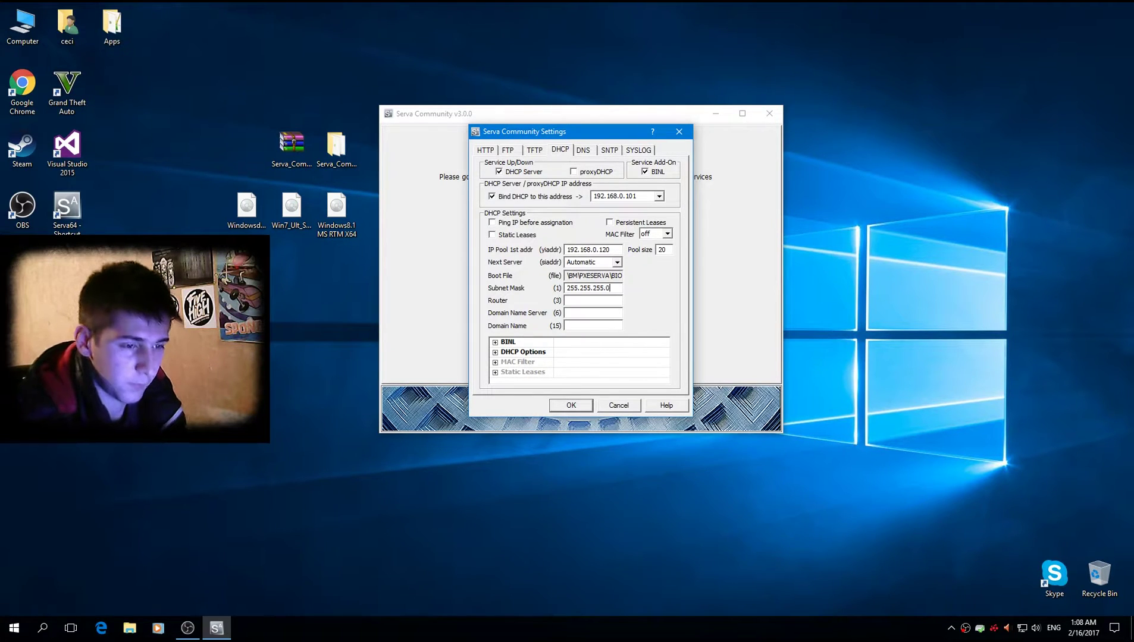
pyautogui.click(588, 298)
pyautogui.write('192.168.0.1')
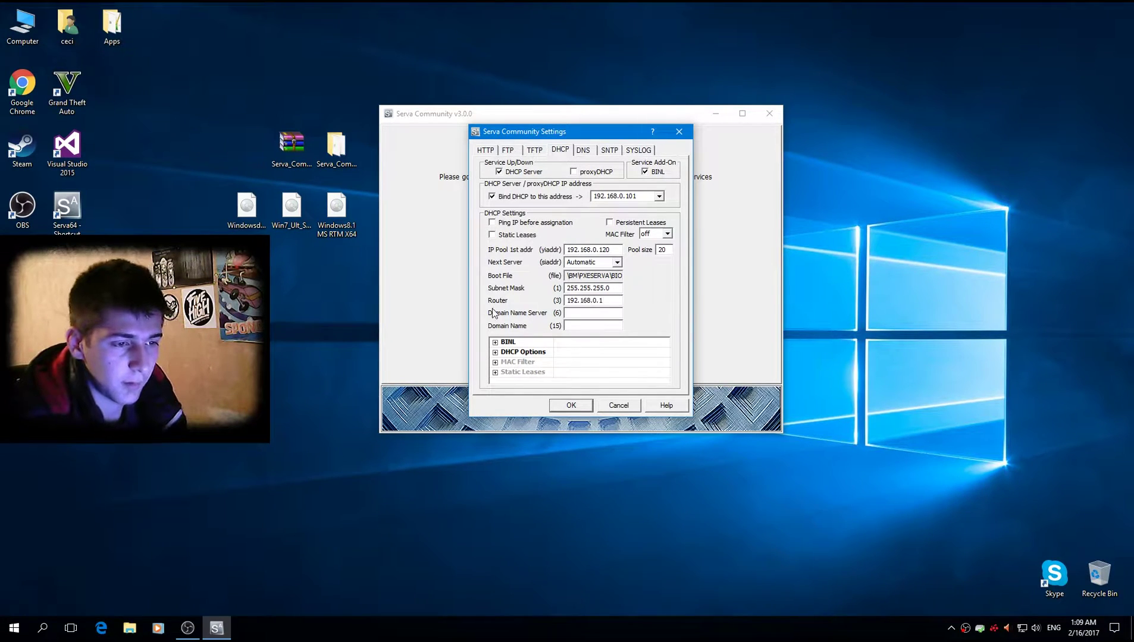
pyautogui.click(570, 405)
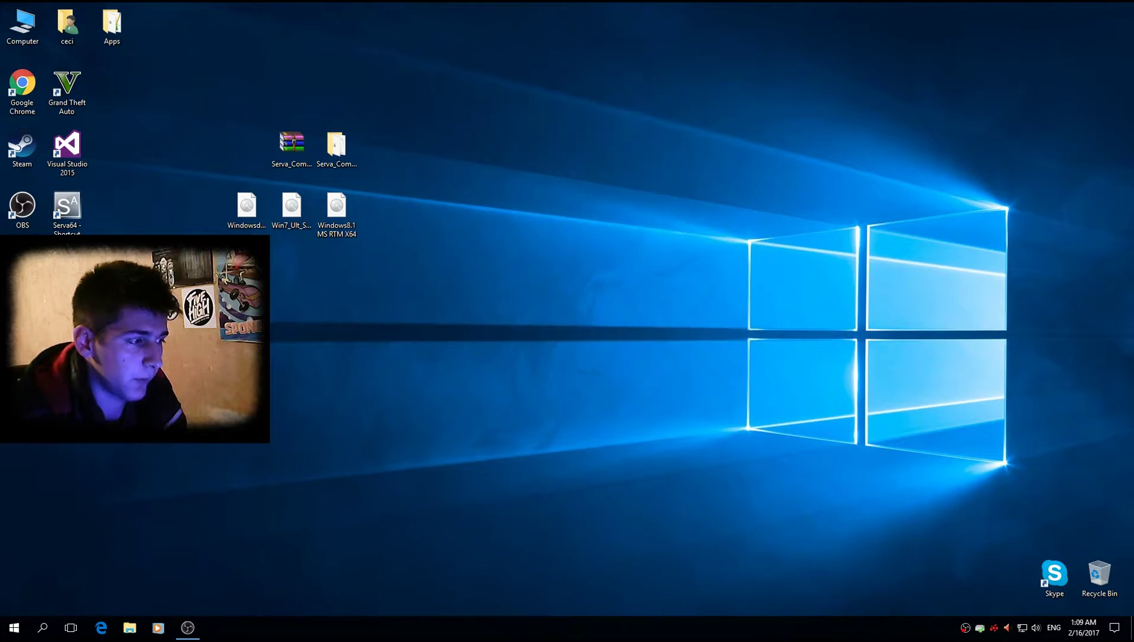
# Relaunch Serva, close the startup notice and EULA page, and view its log.
pyautogui.doubleClick(80, 208)
pyautogui.click(589, 336)
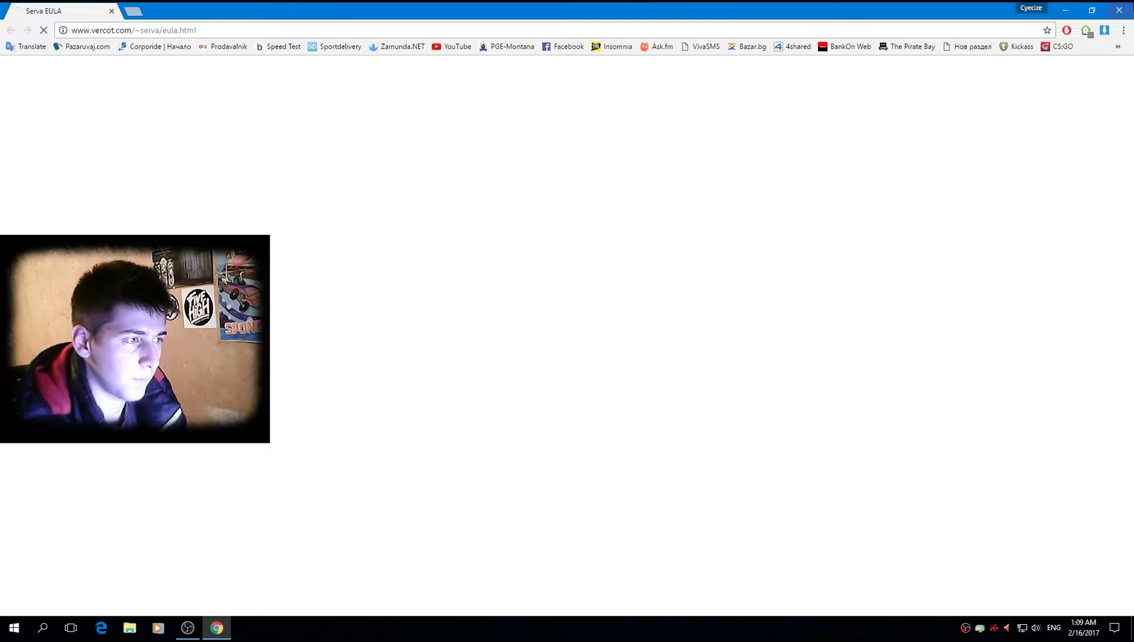
pyautogui.hotkey('ctrl', 'w')
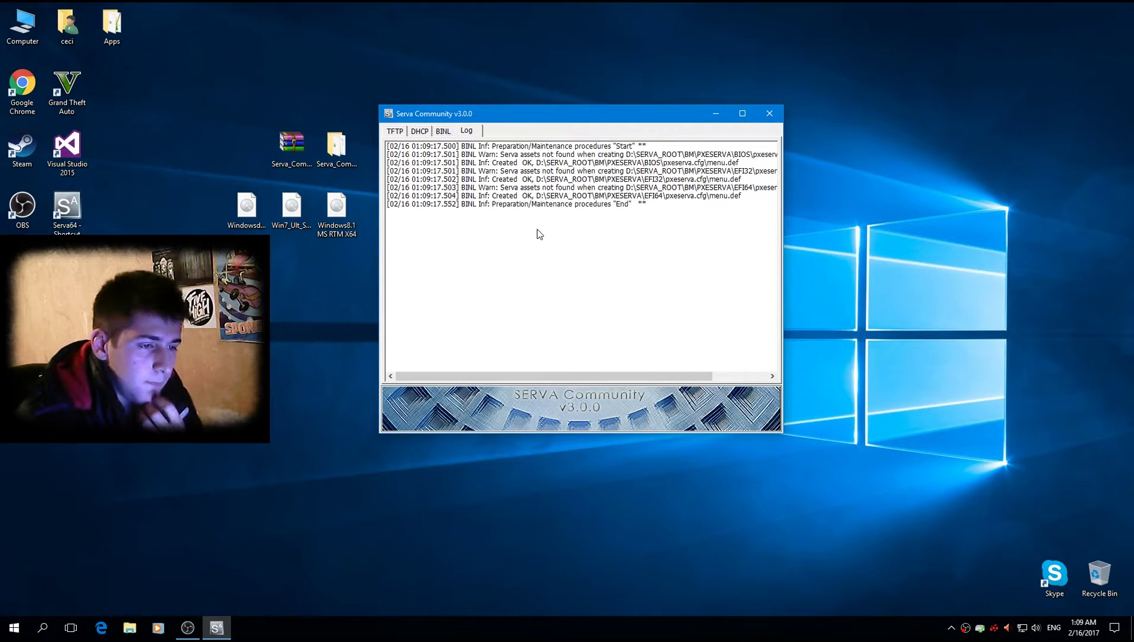
pyautogui.moveTo(543, 115); pyautogui.dragTo(613, 130)
pyautogui.doubleClick(22, 25)
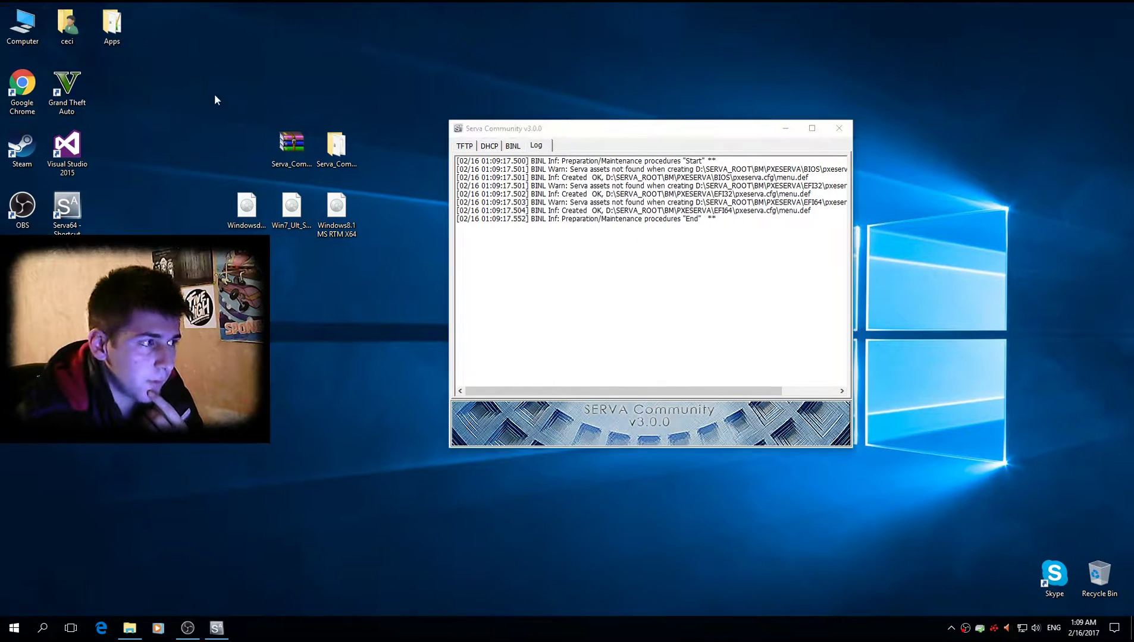
# Open D:\SERVA_ROOT and bring up Advanced Sharing for the WIA_WDS folder.
pyautogui.doubleClick(512, 289)
pyautogui.scroll(-1, 375, 403)
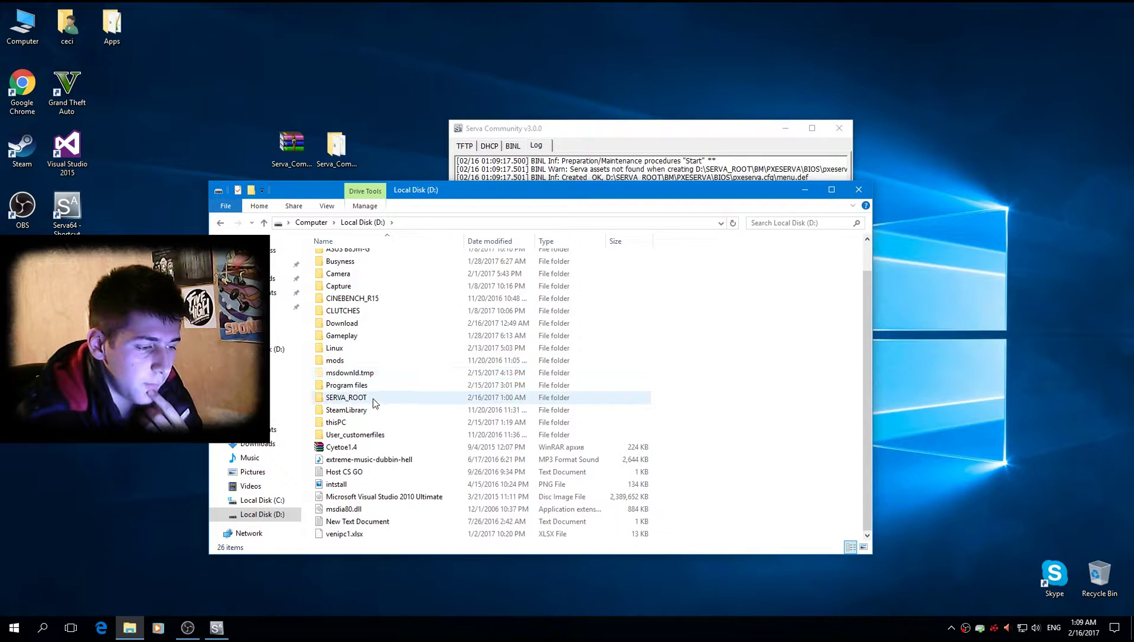
pyautogui.doubleClick(376, 403)
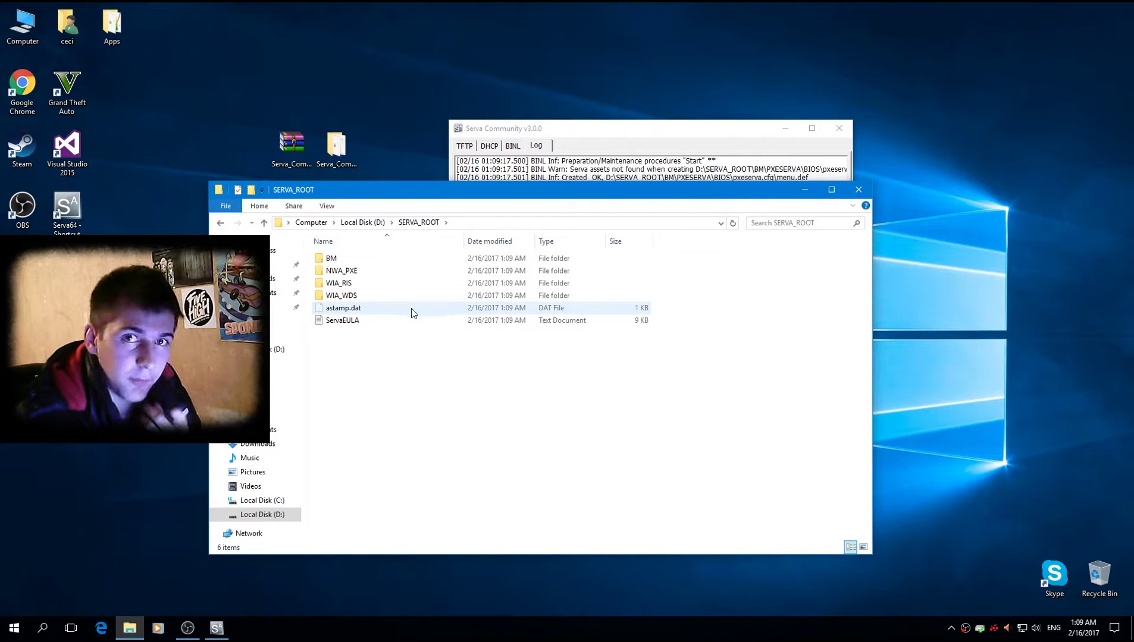
pyautogui.rightClick(350, 297)
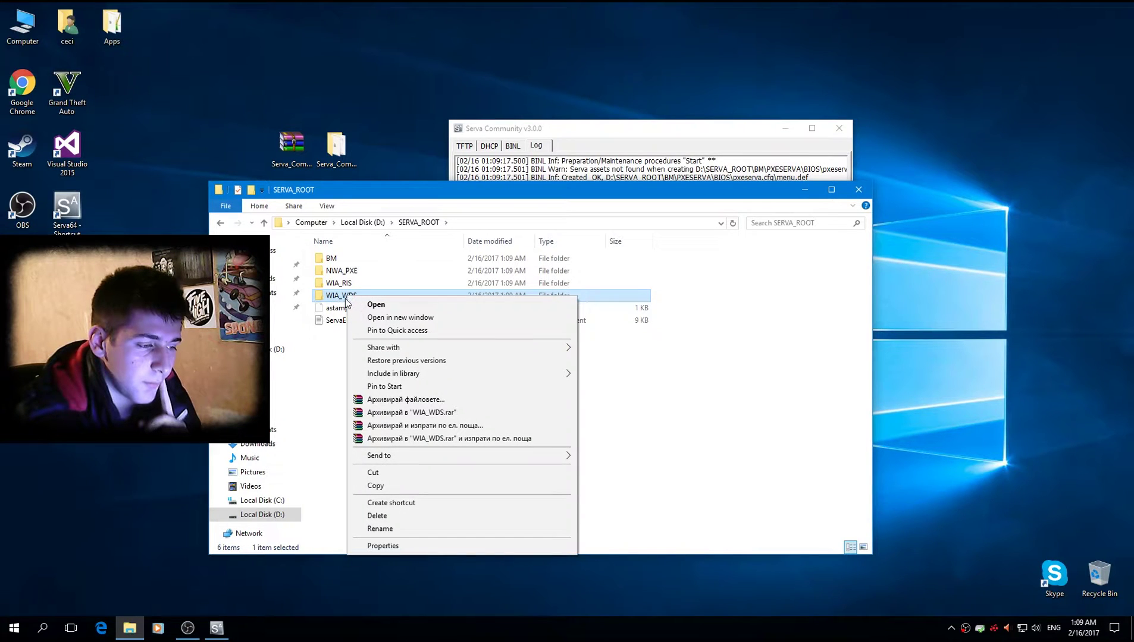
pyautogui.click(330, 300)
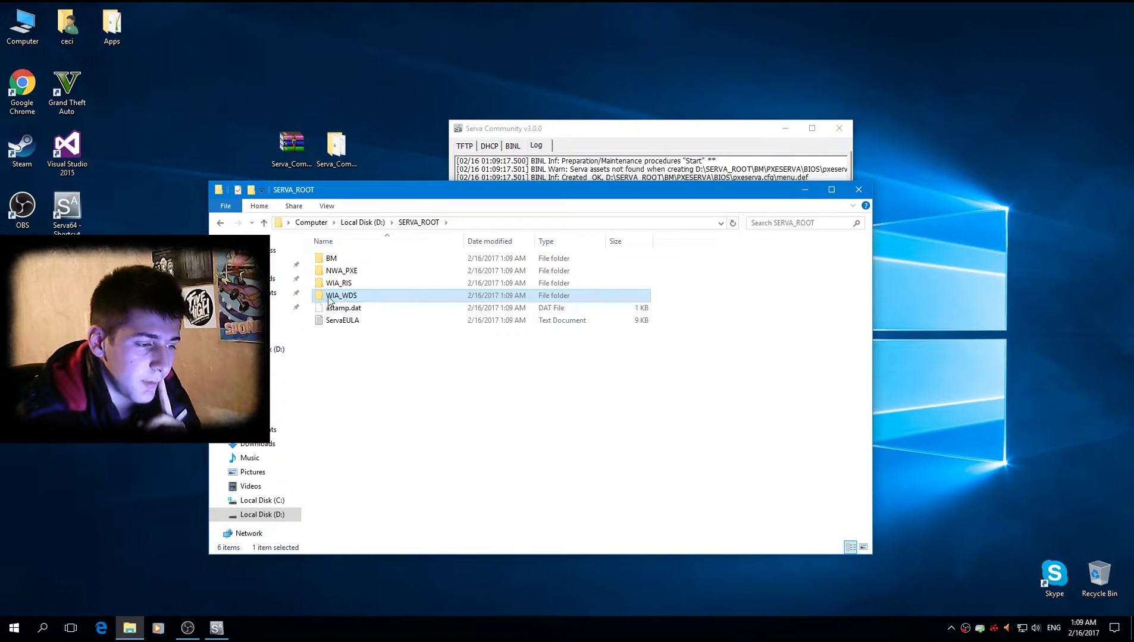
pyautogui.rightClick(330, 300)
pyautogui.click(401, 544)
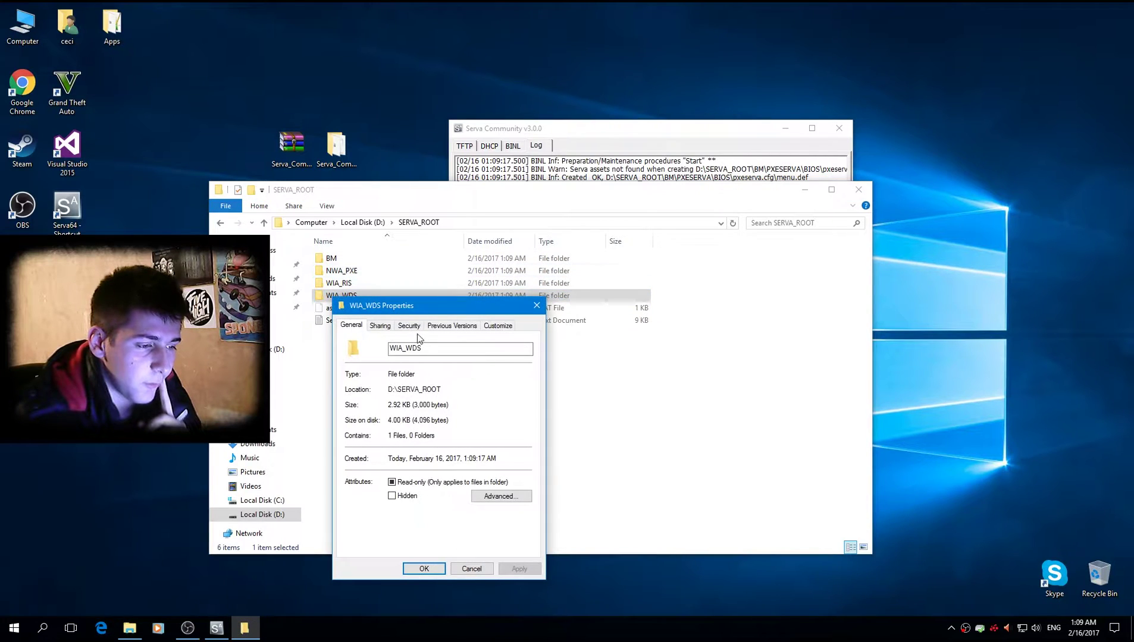
pyautogui.click(385, 330)
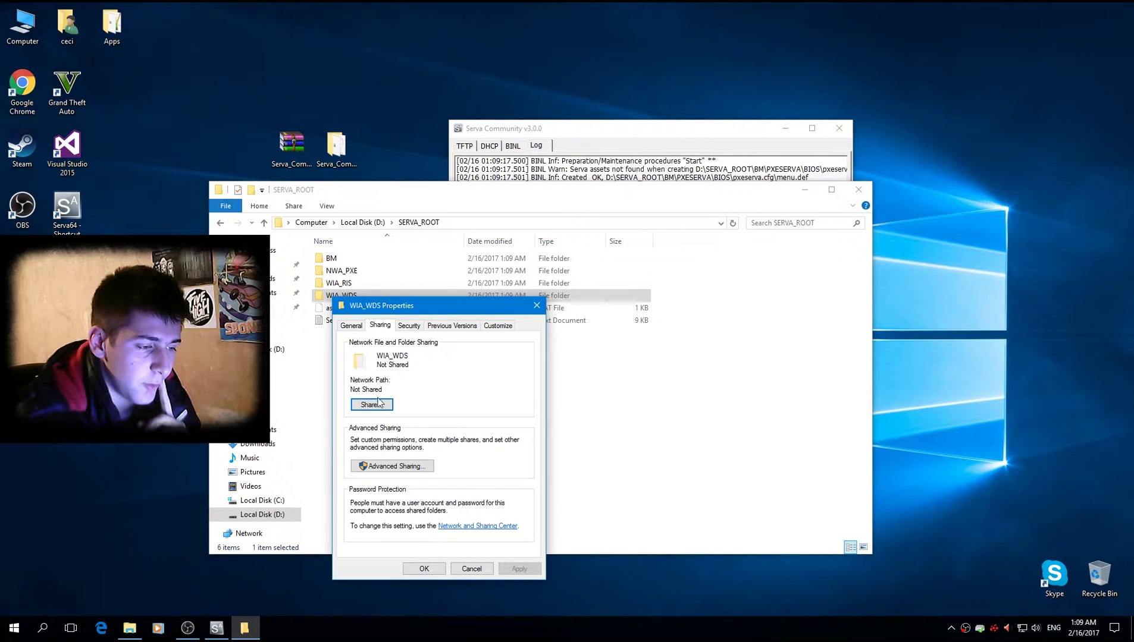
pyautogui.click(396, 466)
# Share WIA_WDS as WIA_WDS_SHARE with Full Control for Everyone and confirm all dialogs.
pyautogui.click(378, 347)
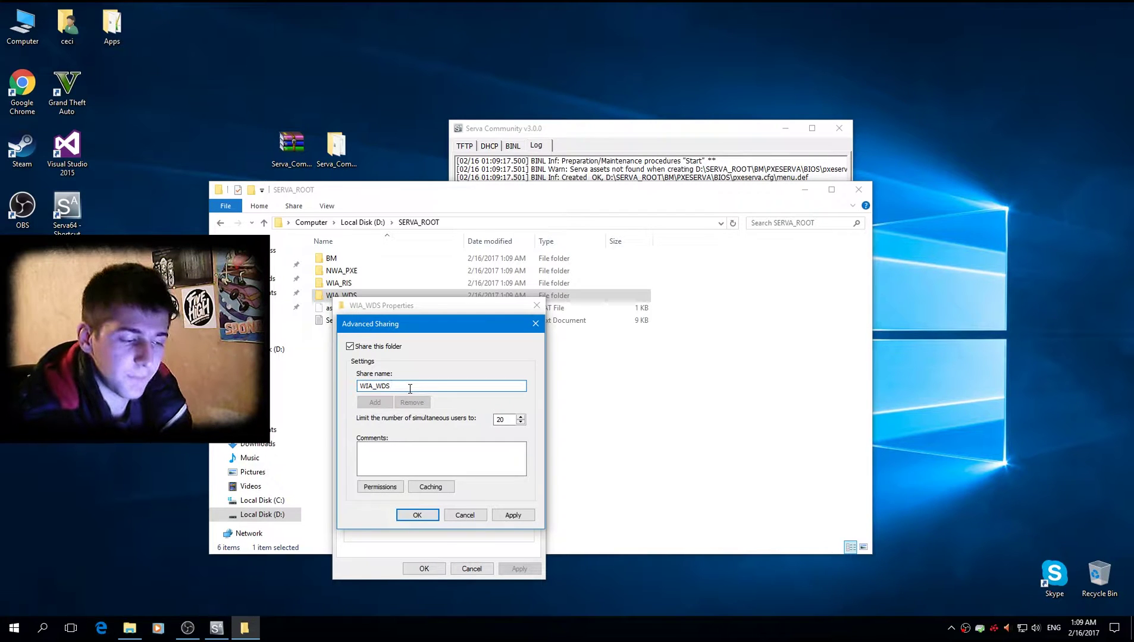
pyautogui.write('_SHARE')
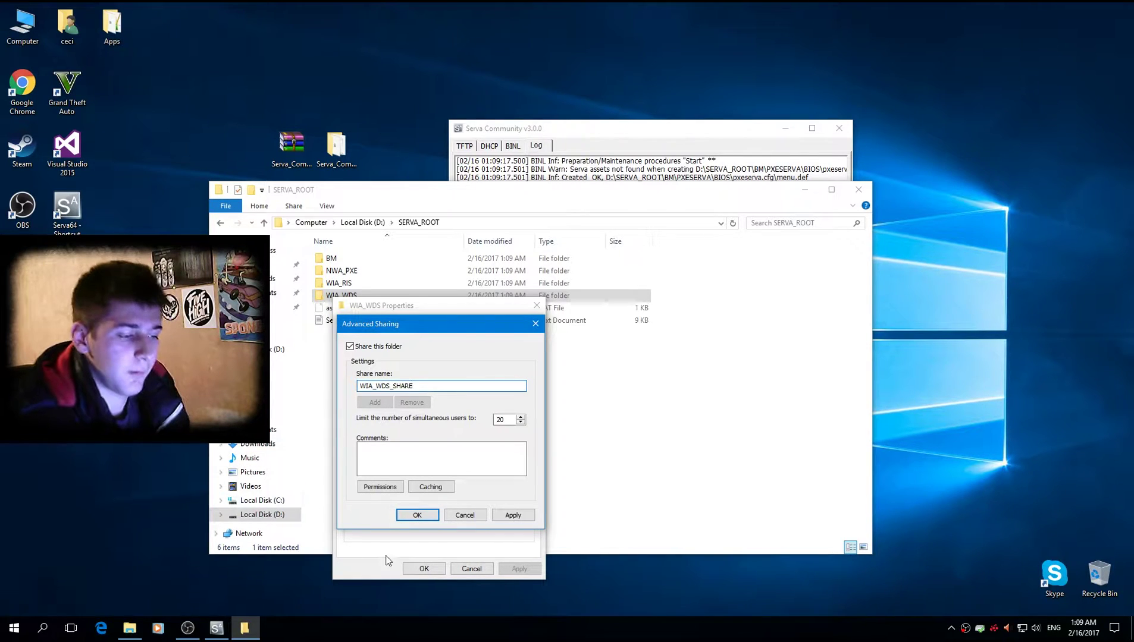
pyautogui.click(379, 487)
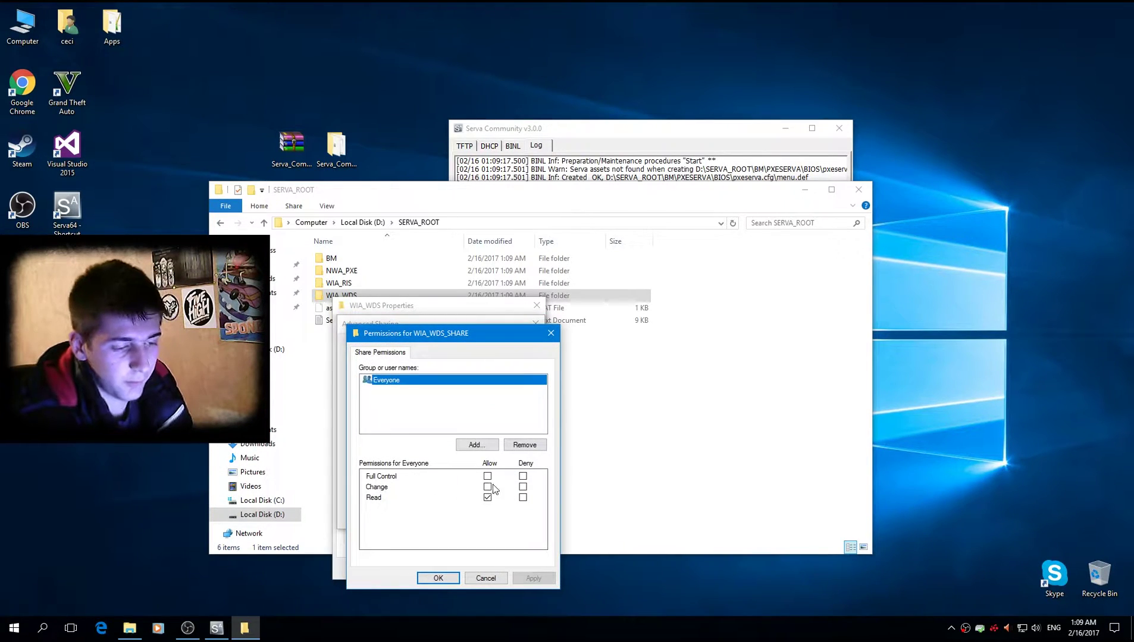
pyautogui.click(487, 476)
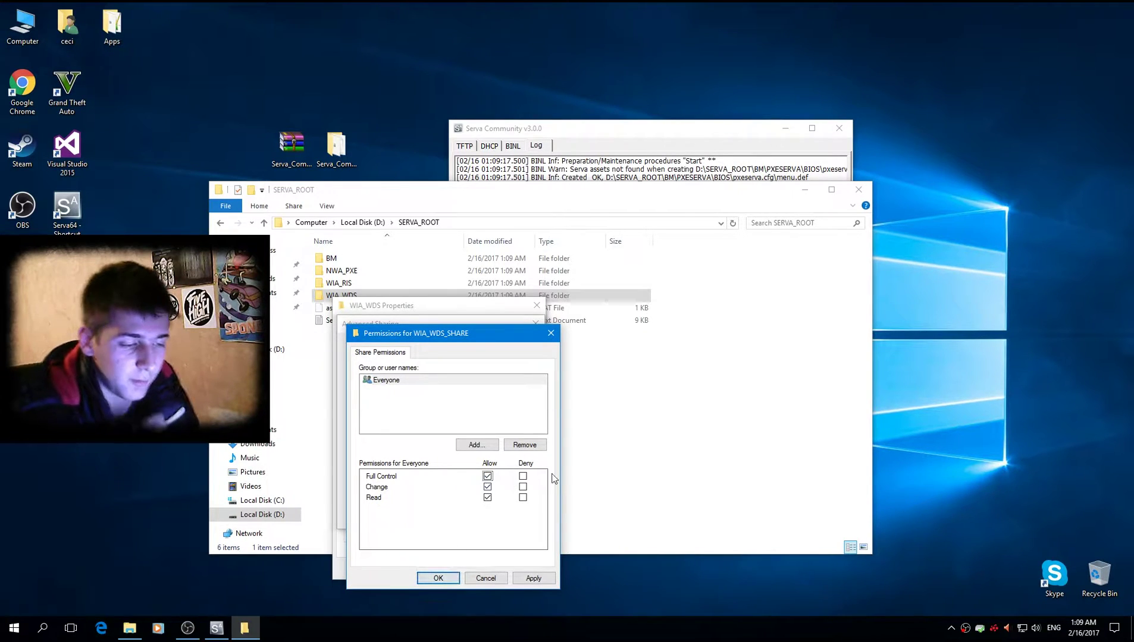
pyautogui.click(439, 579)
pyautogui.click(427, 517)
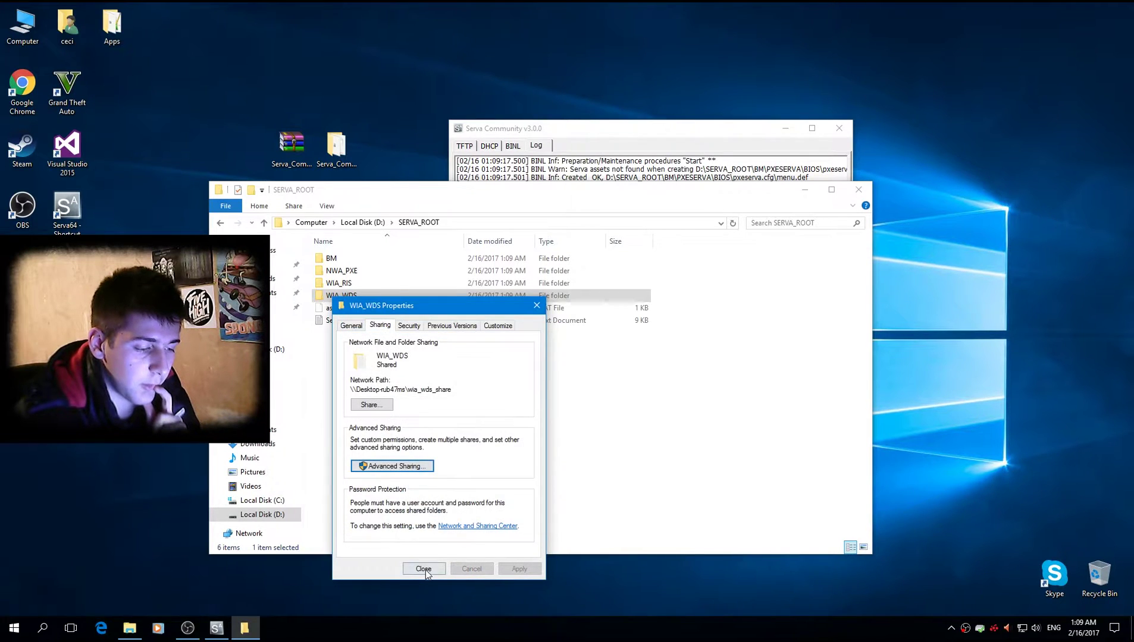
pyautogui.click(424, 568)
pyautogui.click(431, 445)
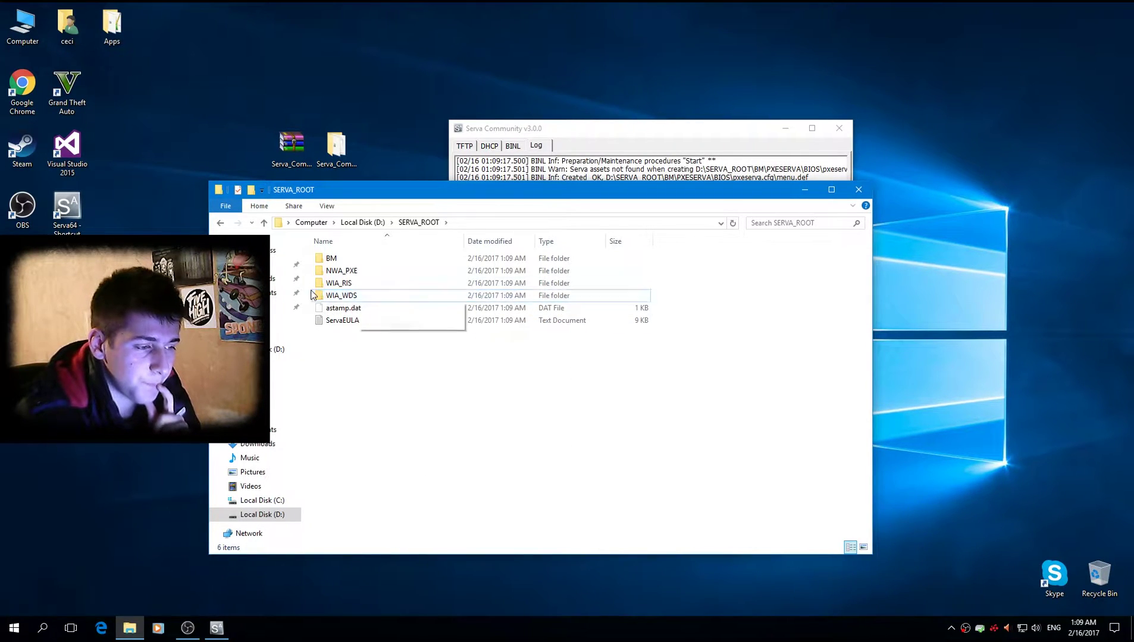
# Open WIA_WDS and create a new folder named Windows7_64_BG.
pyautogui.moveTo(427, 193); pyautogui.dragTo(627, 199)
pyautogui.doubleClick(540, 302)
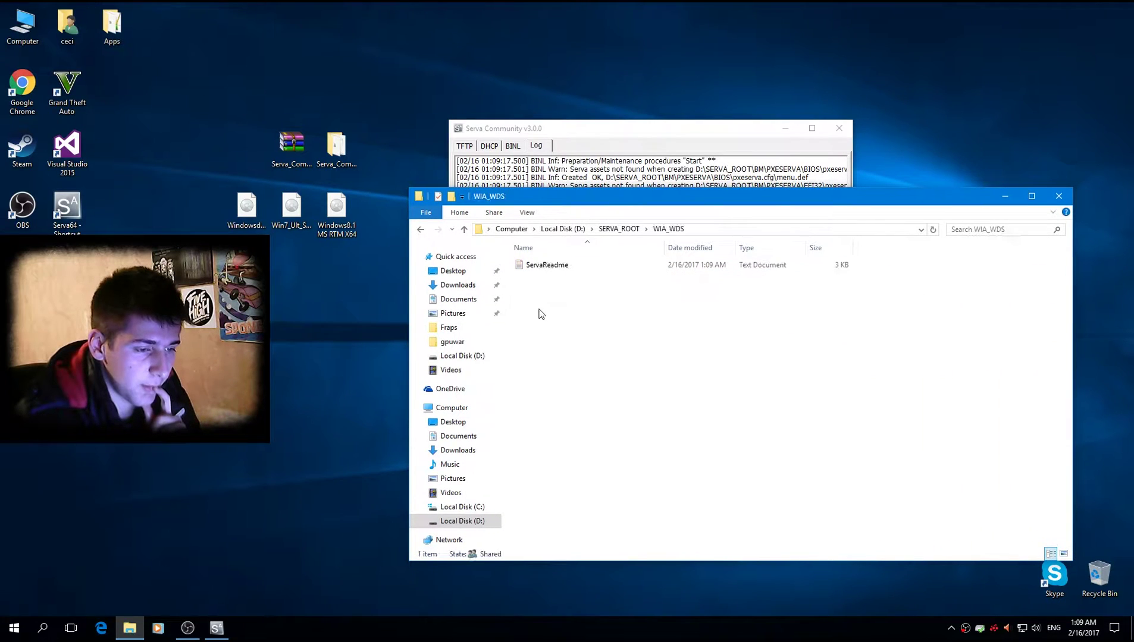
pyautogui.rightClick(539, 311)
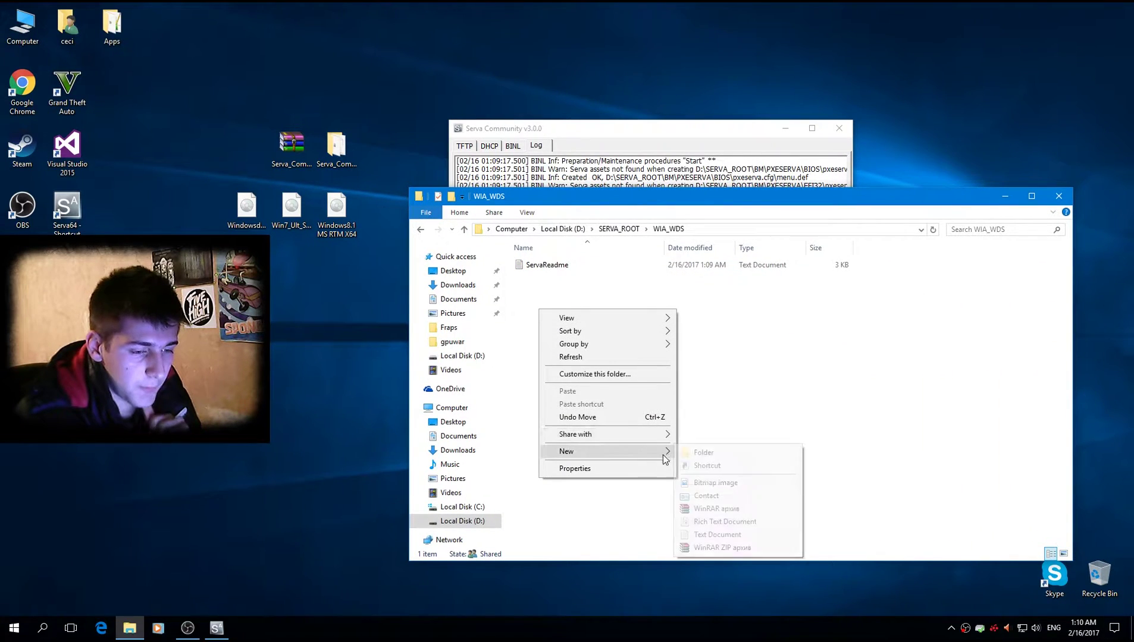
pyautogui.click(690, 452)
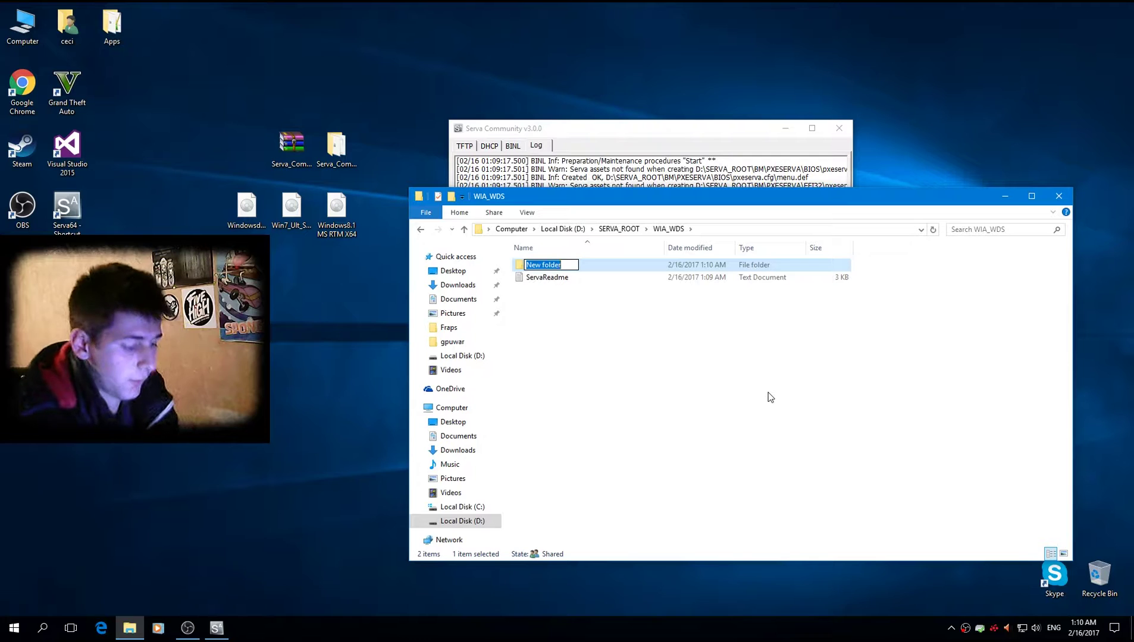
pyautogui.write('Windows')
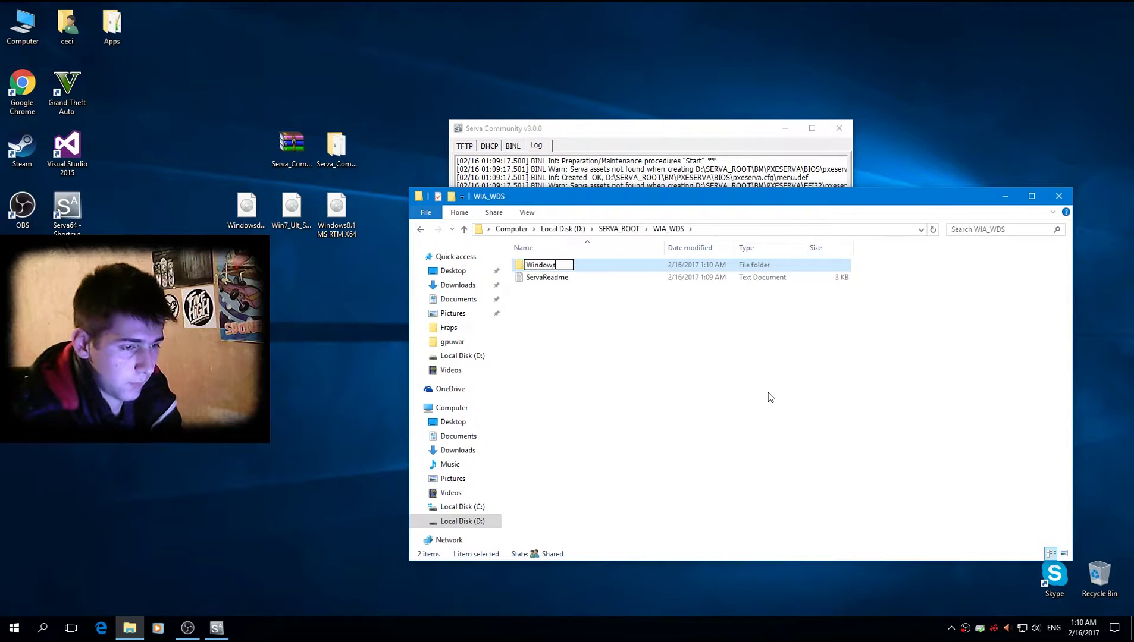
pyautogui.write('764')
pyautogui.press('BackSpace')
pyautogui.press('BackSpace')
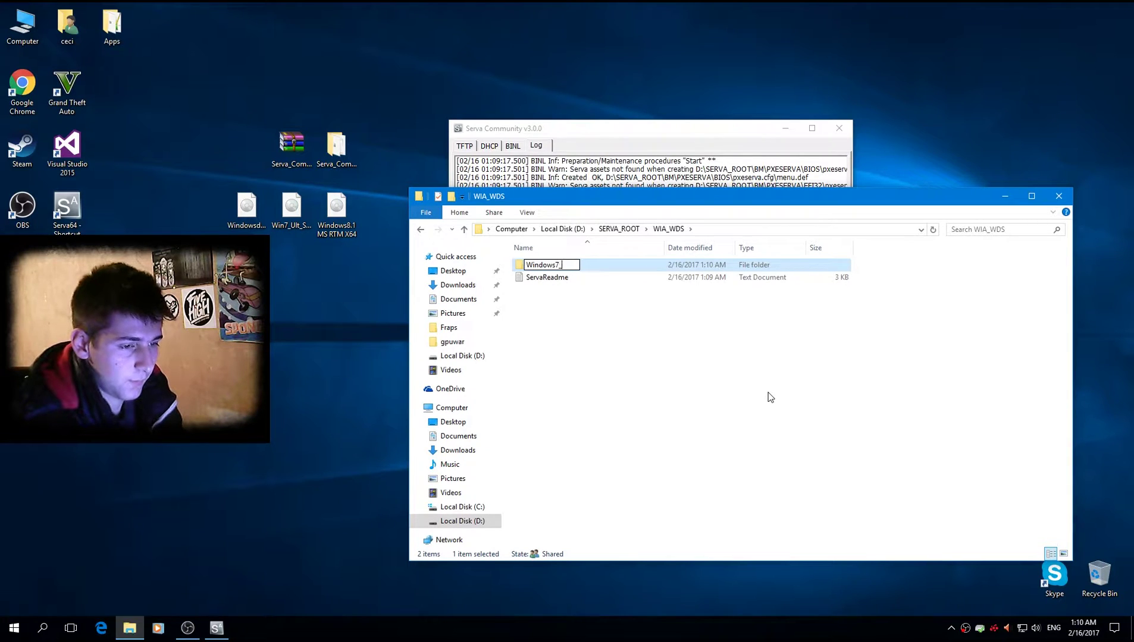
pyautogui.write('_64_BG')
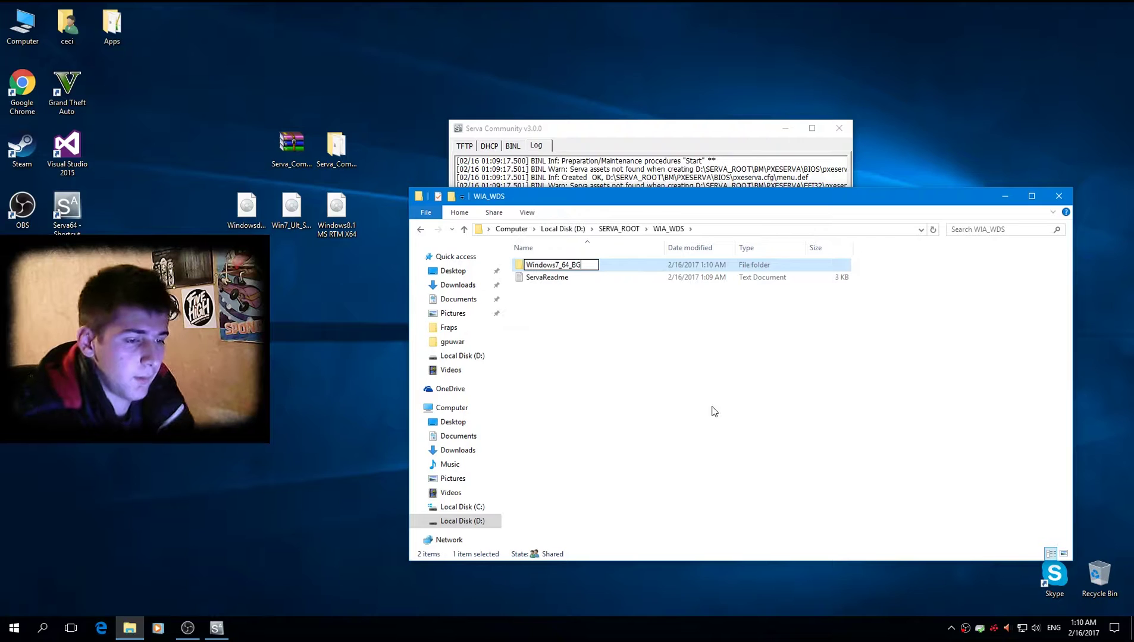
pyautogui.press('Return')
# Add two more folders, W8 and WinX, inside WIA_WDS.
pyautogui.rightClick(640, 343)
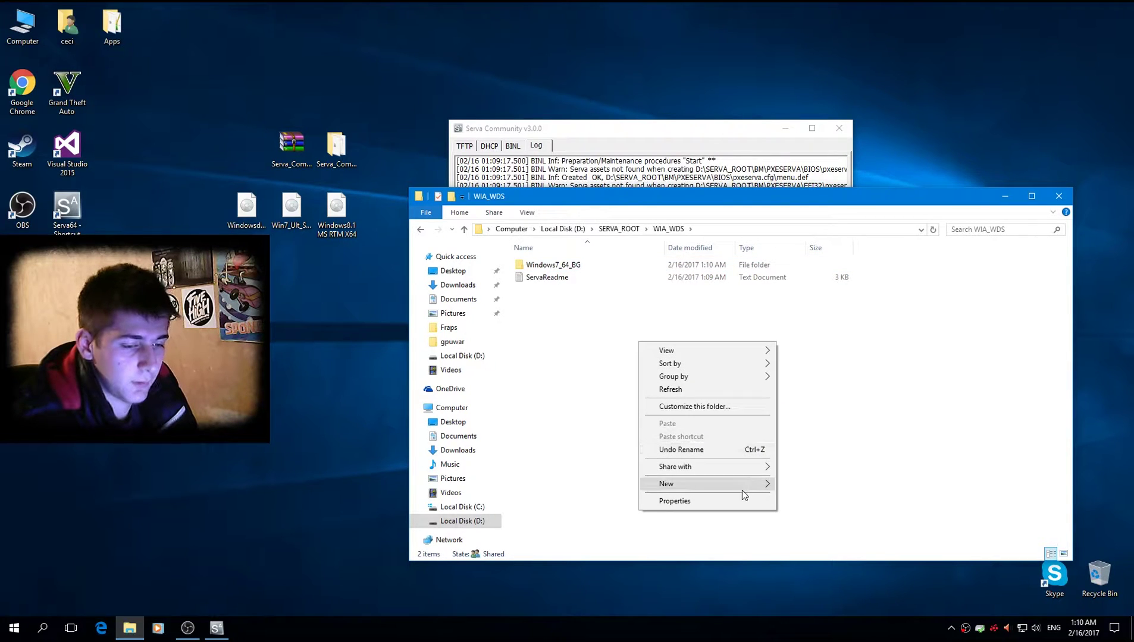
pyautogui.moveTo(753, 486)
pyautogui.click(802, 485)
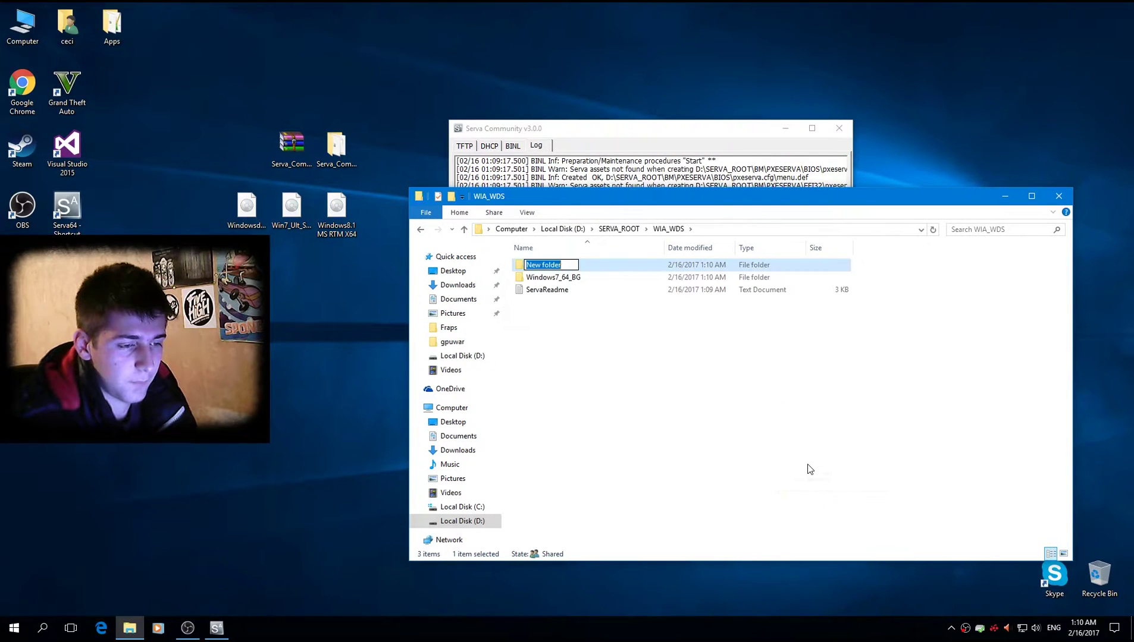
pyautogui.write('W')
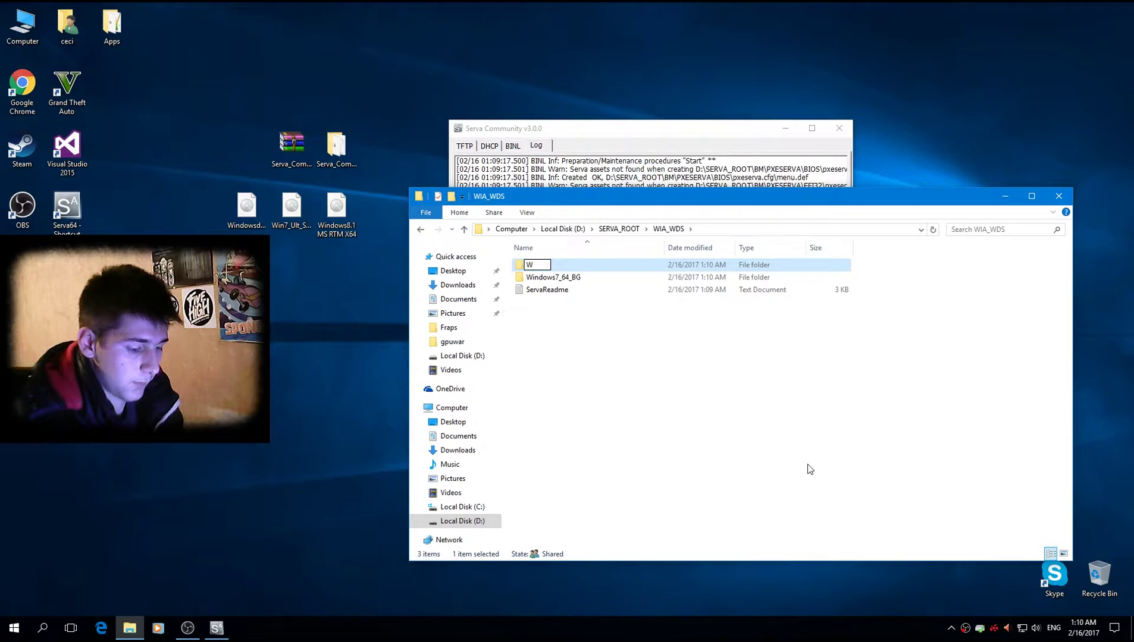
pyautogui.write('8')
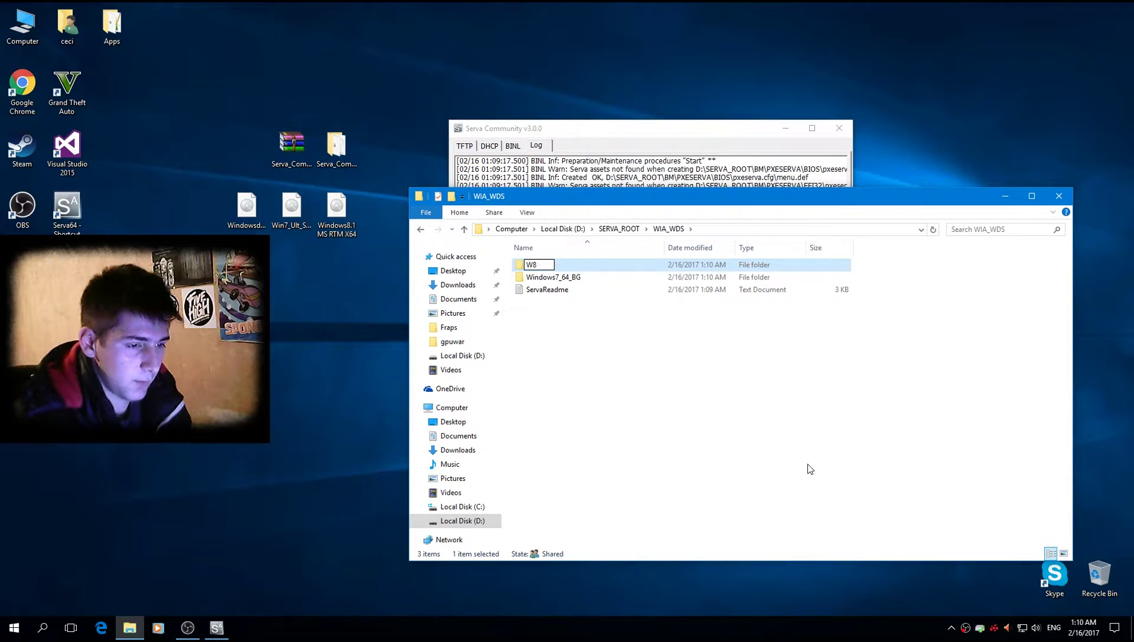
pyautogui.press('Return')
pyautogui.rightClick(681, 396)
pyautogui.moveTo(770, 542)
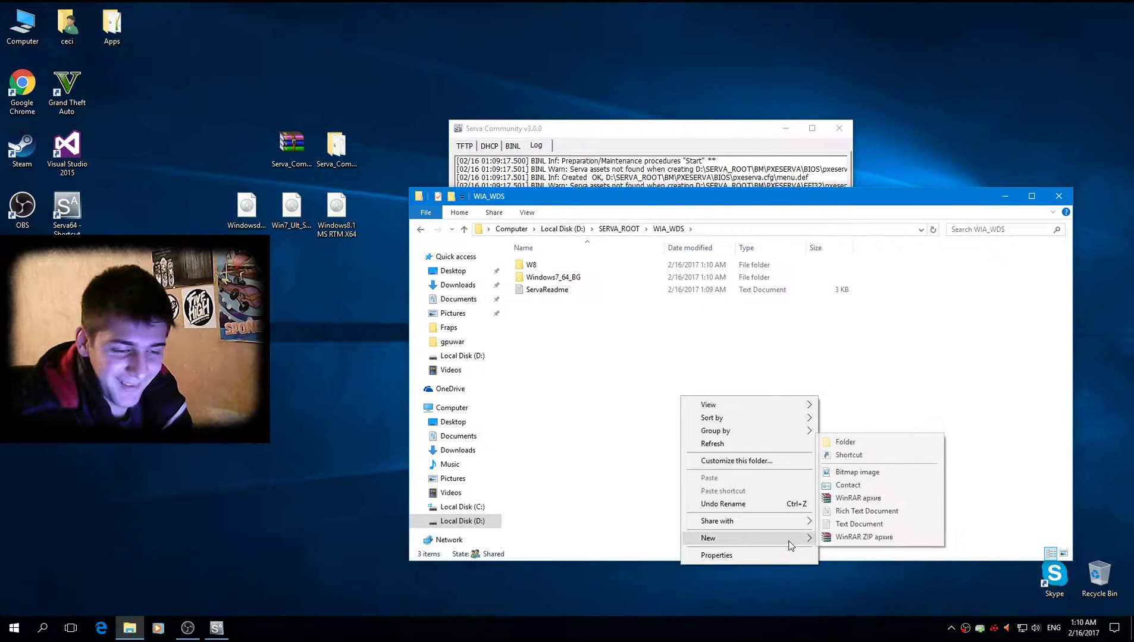
pyautogui.click(845, 443)
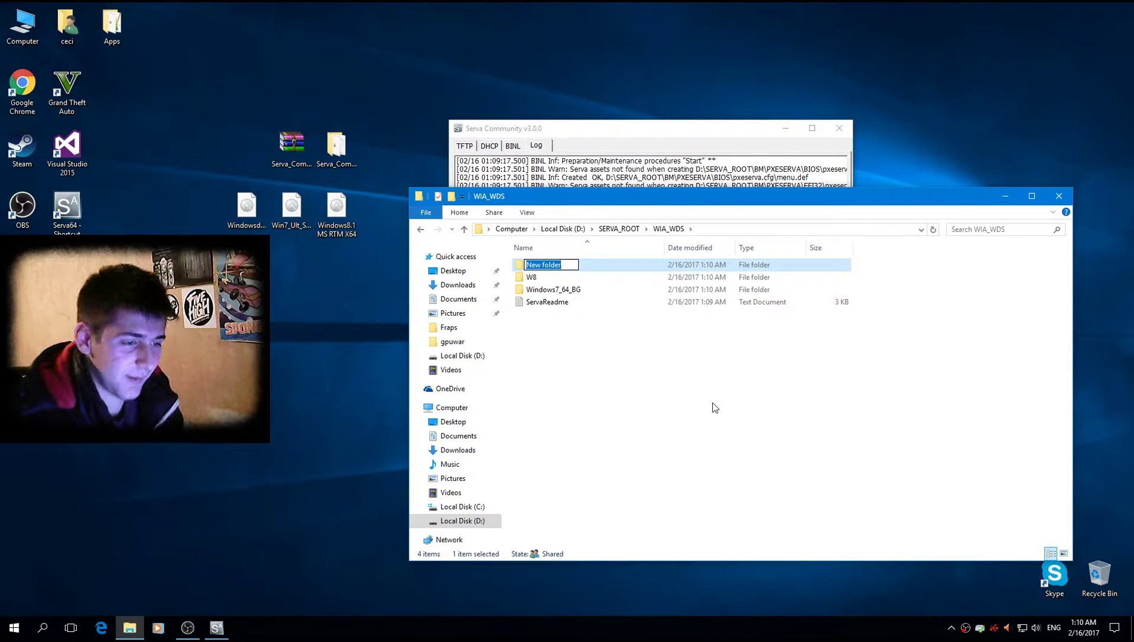
pyautogui.write('WinX')
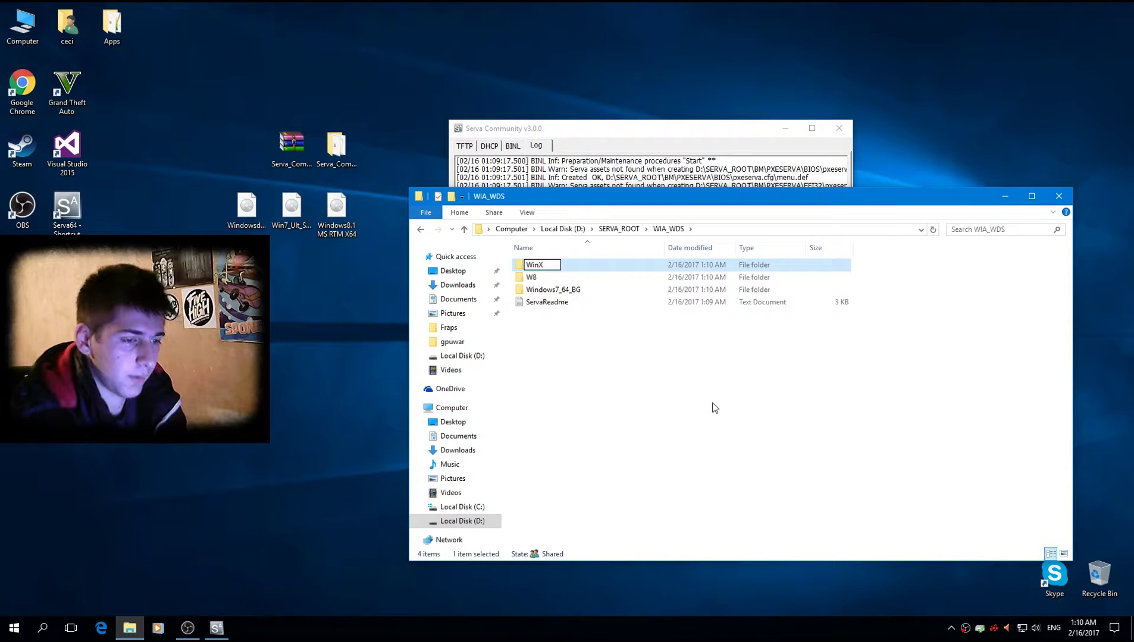
pyautogui.press('Return')
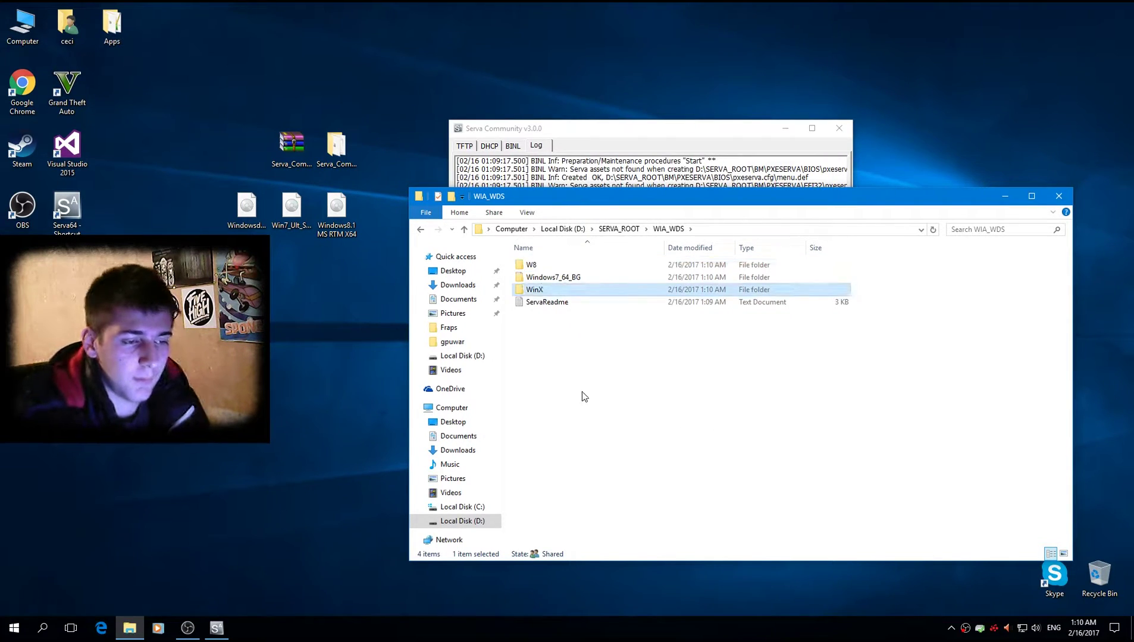
pyautogui.click(205, 216)
pyautogui.rightClick(243, 208)
# Extract the Win7_Ult_SP1_Bulgarian_x64 disc image into its own folder.
pyautogui.click(303, 217)
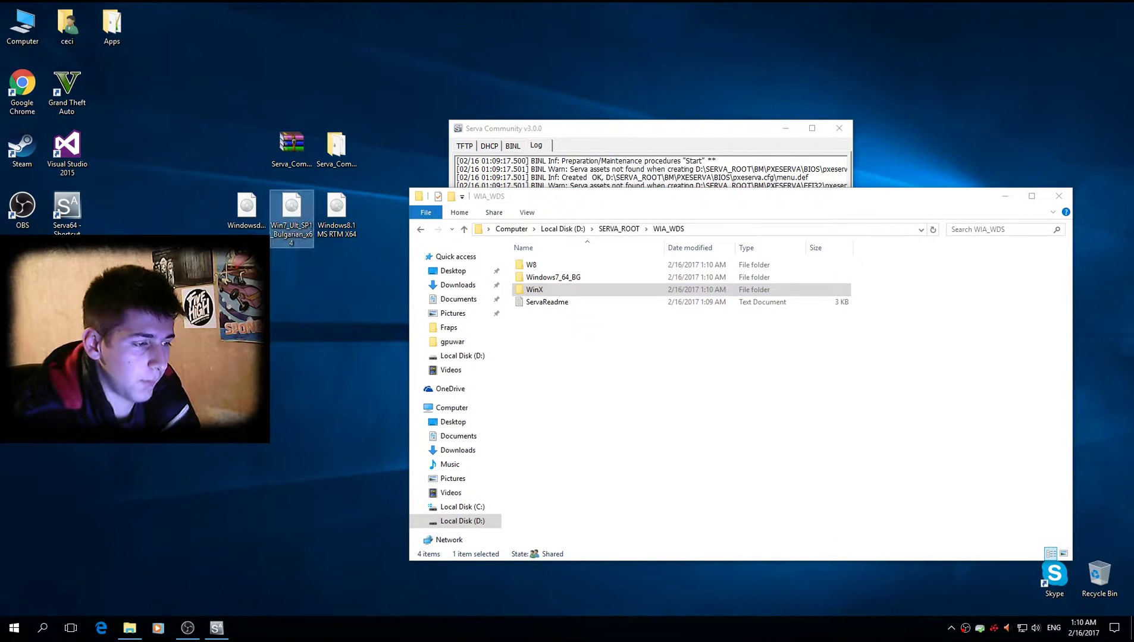
pyautogui.moveTo(303, 216); pyautogui.dragTo(209, 264)
pyautogui.rightClick(209, 265)
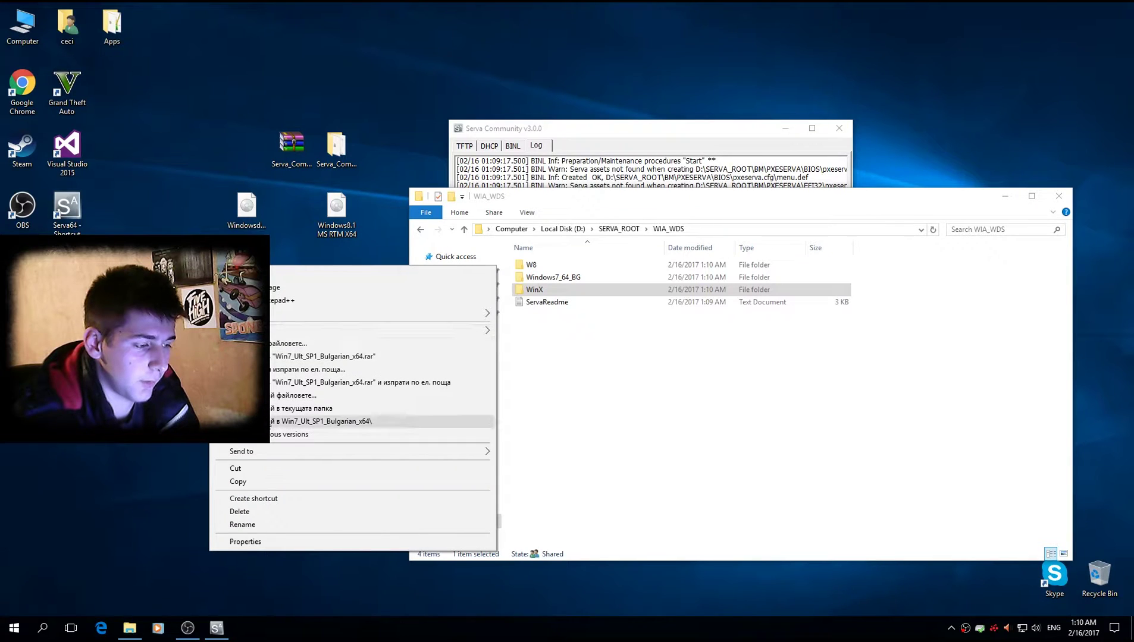
pyautogui.click(274, 420)
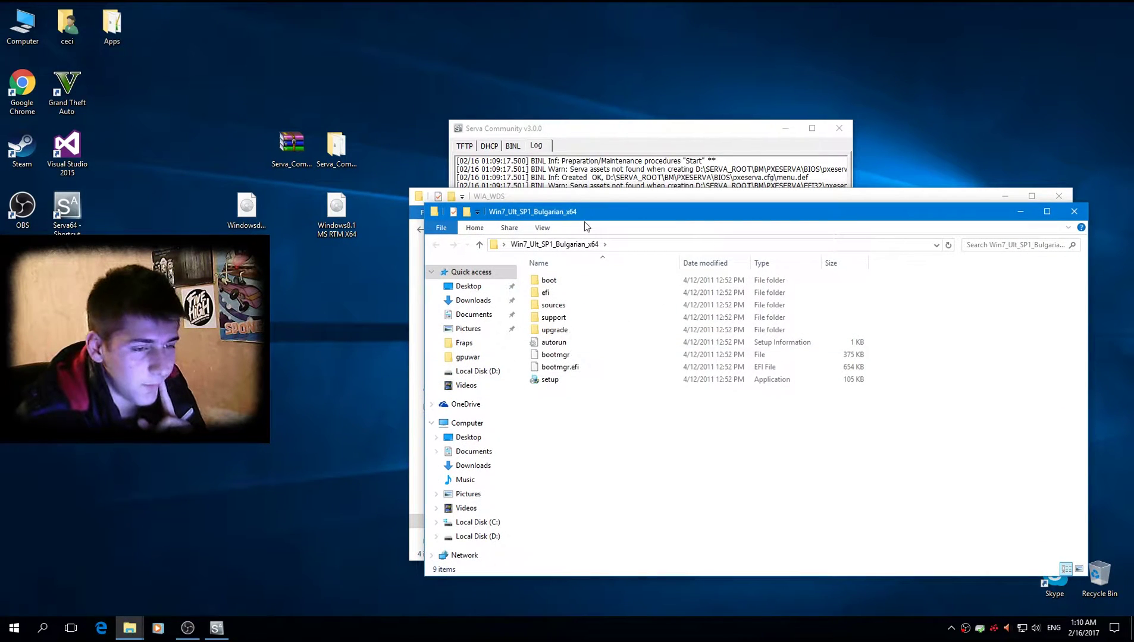
# Copy the nine Windows 7 setup items into Windows7_64_BG, check the copy, and return to WIA_WDS.
pyautogui.moveTo(595, 196); pyautogui.dragTo(950, 225)
pyautogui.moveTo(910, 417); pyautogui.dragTo(561, 302)
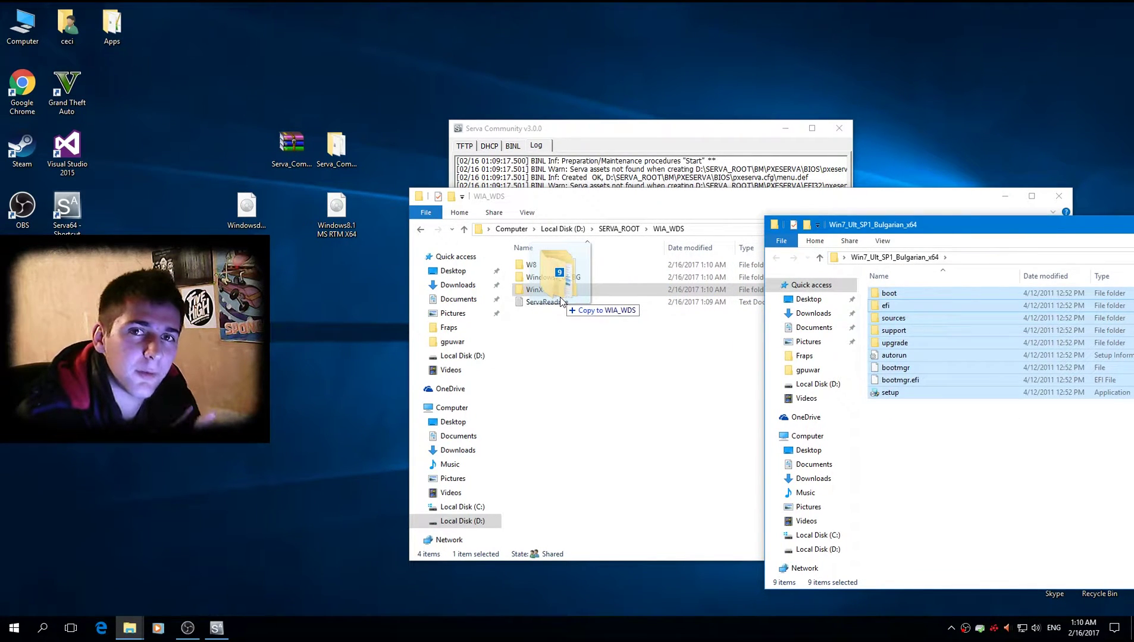
pyautogui.moveTo(560, 301)
pyautogui.mouseDown()
pyautogui.moveTo(309, 345)
pyautogui.moveTo(506, 300)
pyautogui.moveTo(608, 317)
pyautogui.moveTo(544, 286)
pyautogui.moveTo(555, 266)
pyautogui.moveTo(559, 279)
pyautogui.mouseUp()
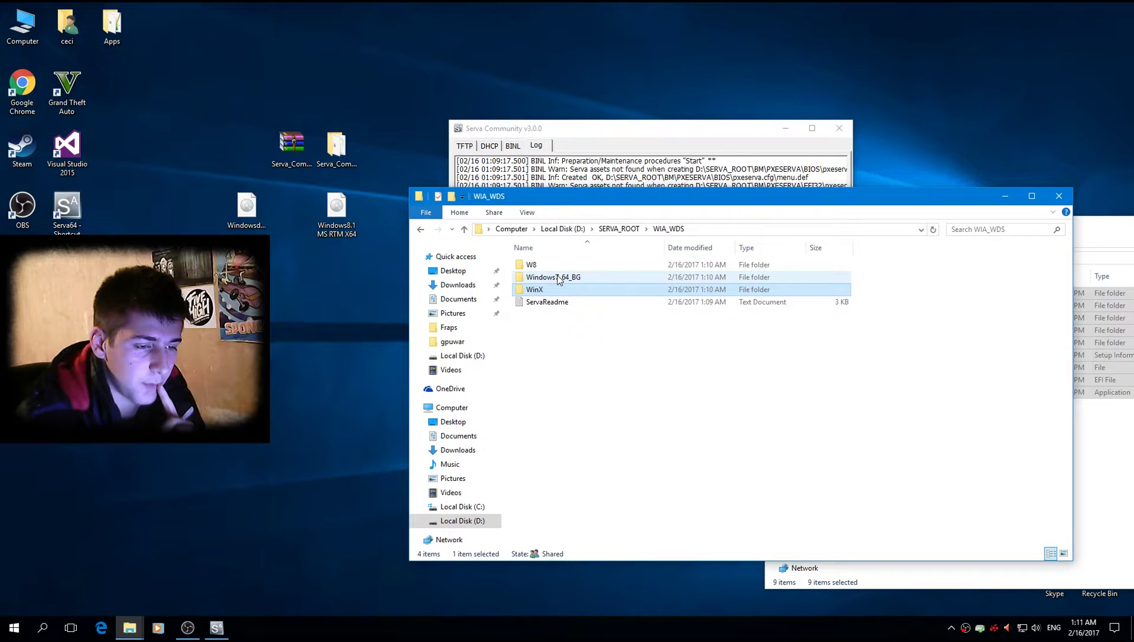
pyautogui.click(605, 344)
pyautogui.doubleClick(580, 278)
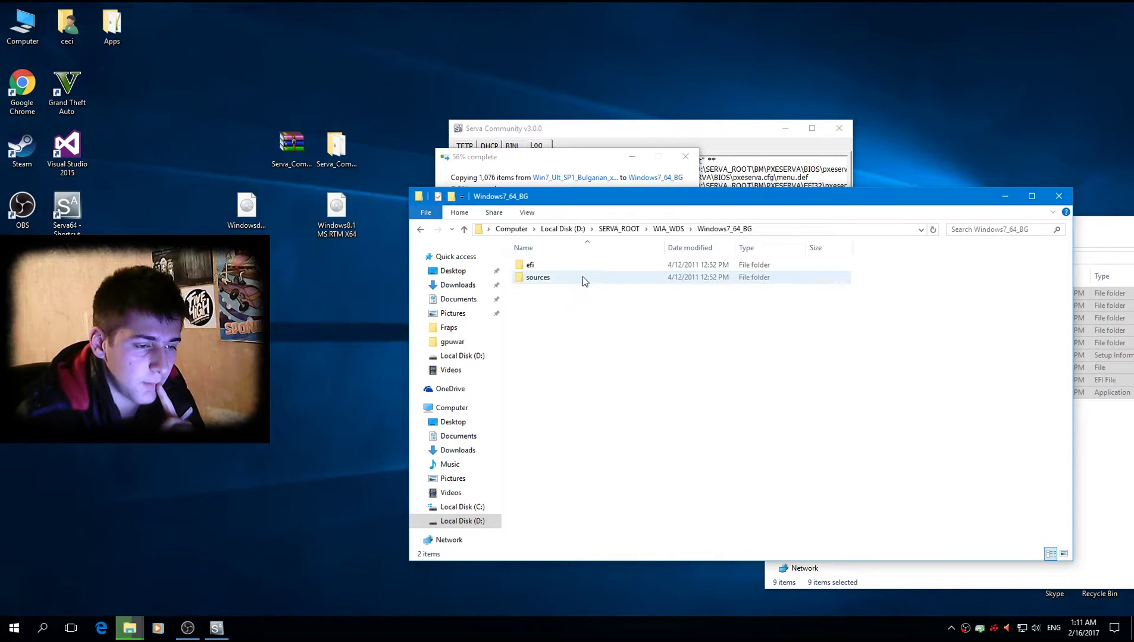
pyautogui.moveTo(576, 162); pyautogui.dragTo(354, 79)
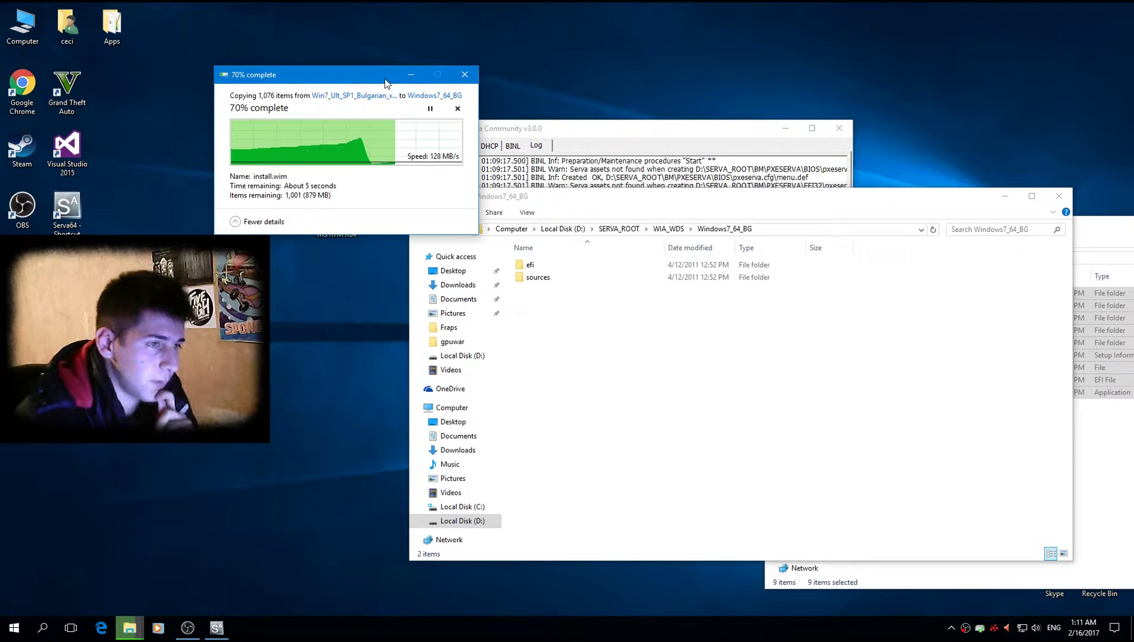
pyautogui.moveTo(380, 79); pyautogui.dragTo(599, 26)
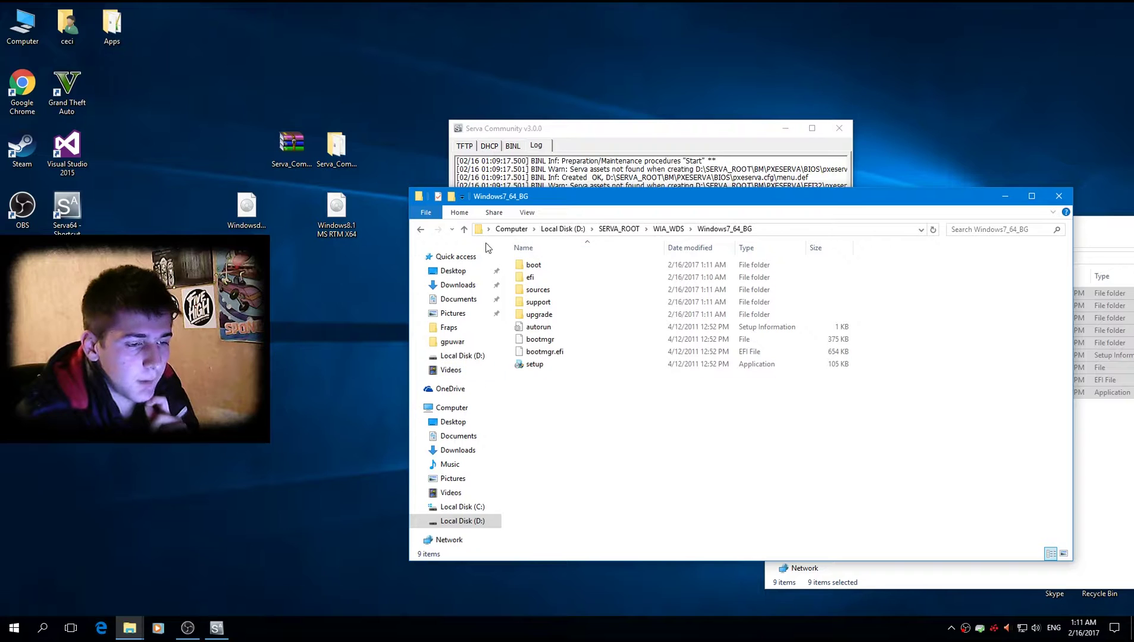
pyautogui.click(422, 231)
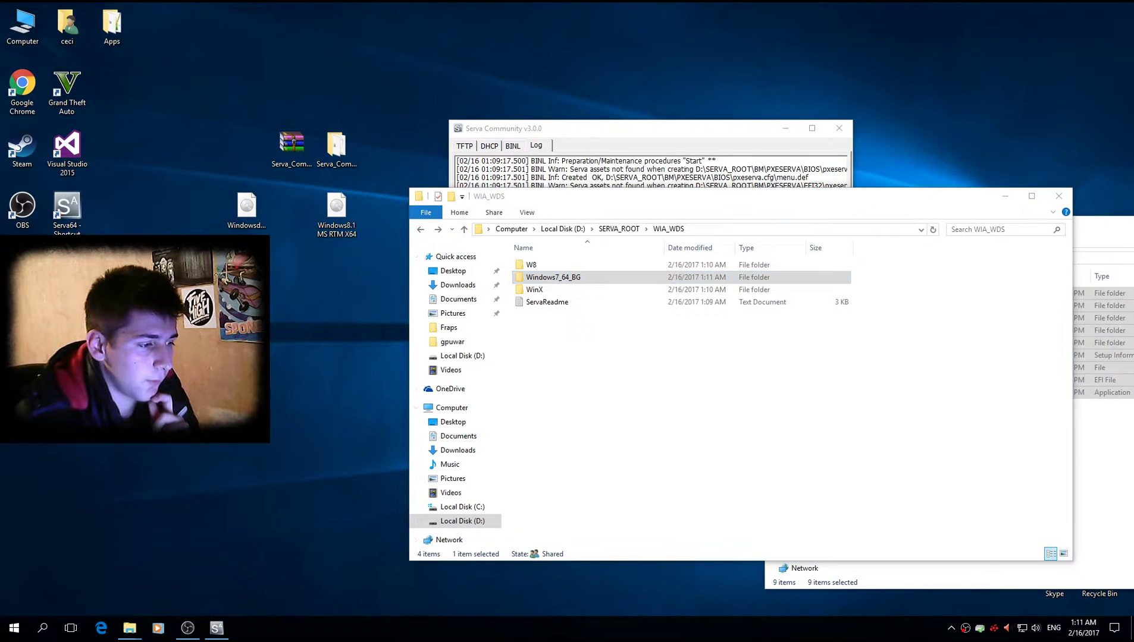
# Extract the Windows8.1 MS RTM X64 disc image into a folder.
pyautogui.click(331, 214)
pyautogui.rightClick(331, 214)
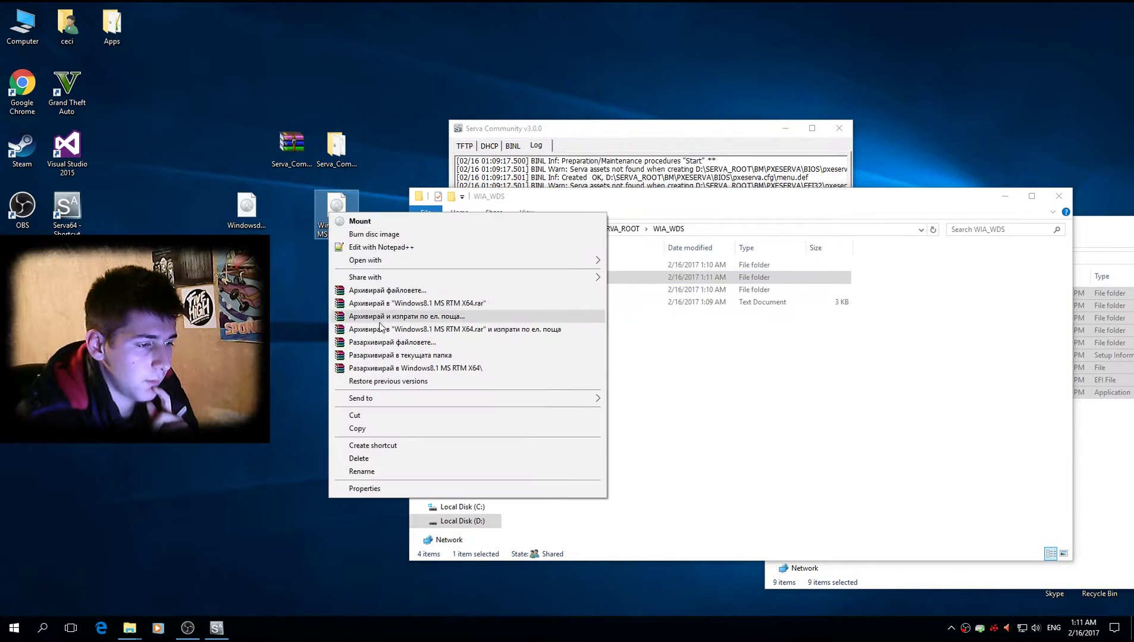
pyautogui.click(373, 369)
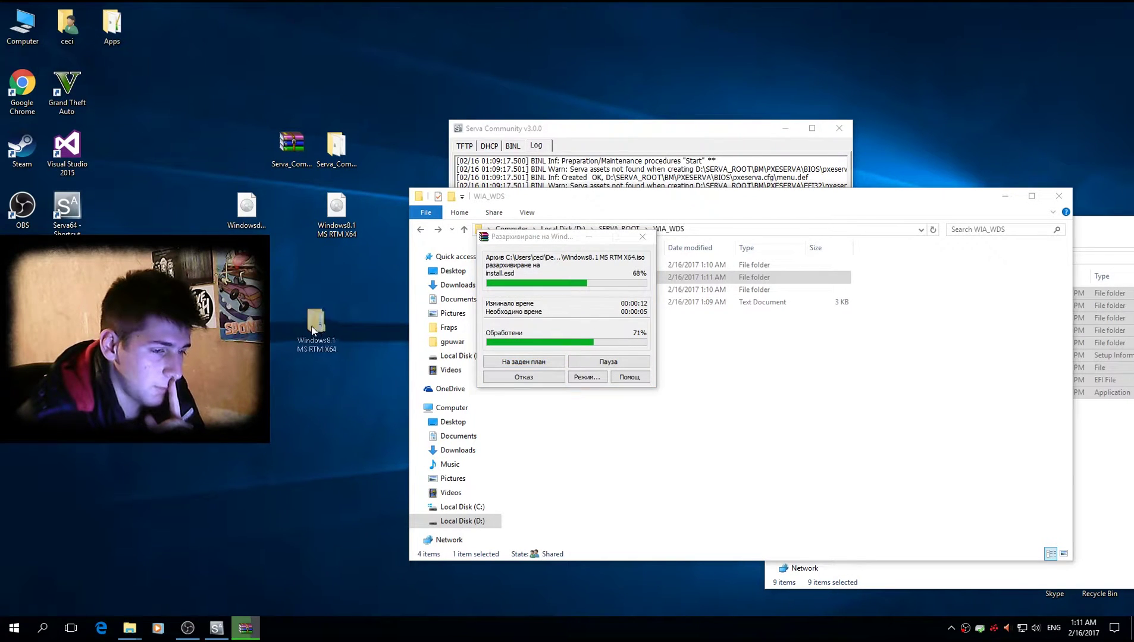
# Copy all nine extracted Windows 8.1 setup items into the W8 folder.
pyautogui.moveTo(570, 198); pyautogui.dragTo(593, 198)
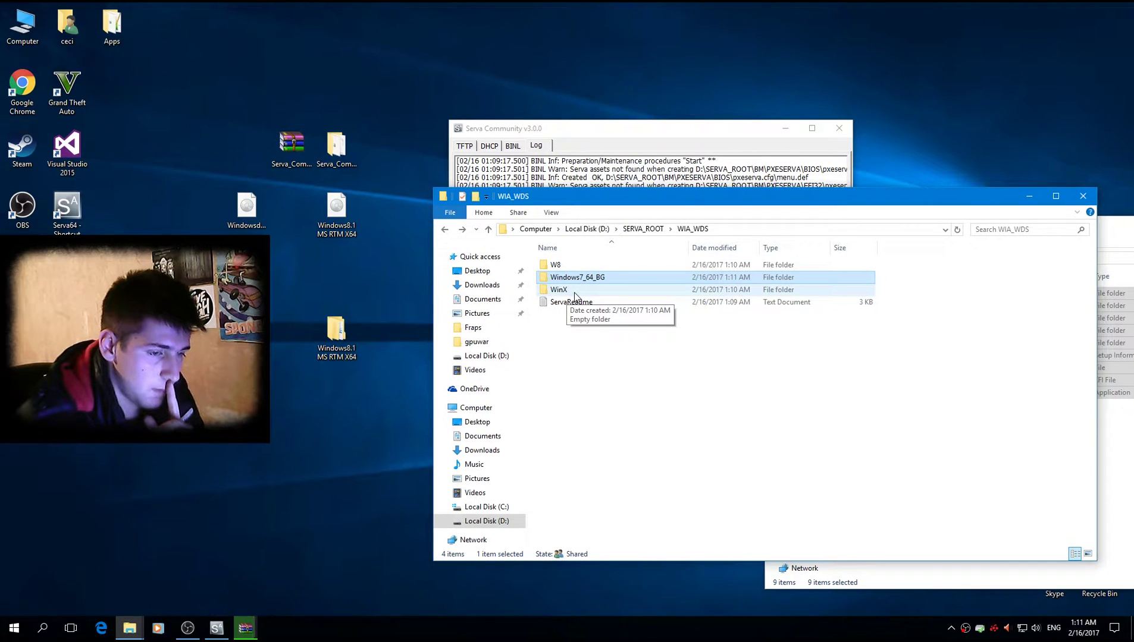
pyautogui.click(333, 333)
pyautogui.doubleClick(569, 271)
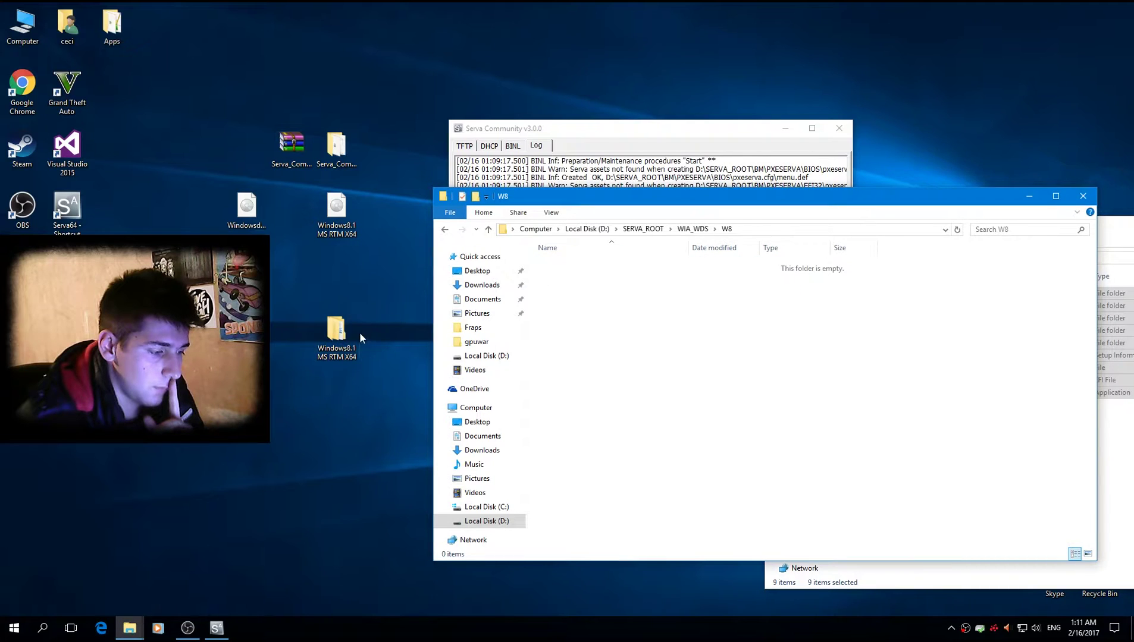
pyautogui.doubleClick(335, 339)
pyautogui.moveTo(623, 213); pyautogui.dragTo(1032, 244)
pyautogui.moveTo(1017, 438); pyautogui.dragTo(952, 301)
pyautogui.moveTo(985, 342); pyautogui.dragTo(725, 360)
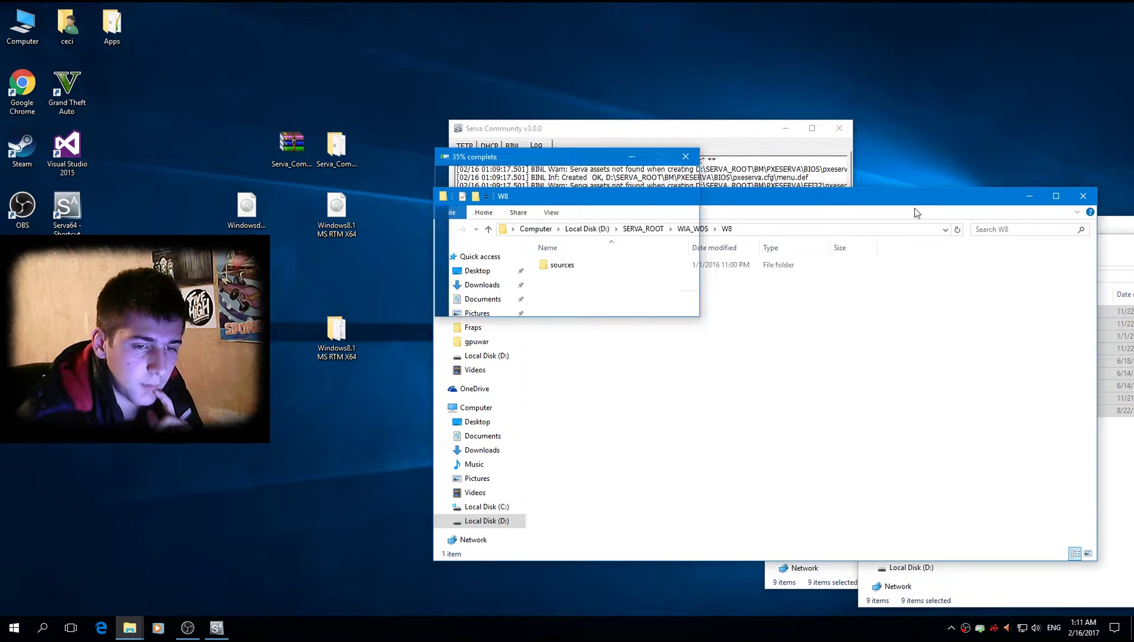
pyautogui.moveTo(913, 205); pyautogui.dragTo(624, 287)
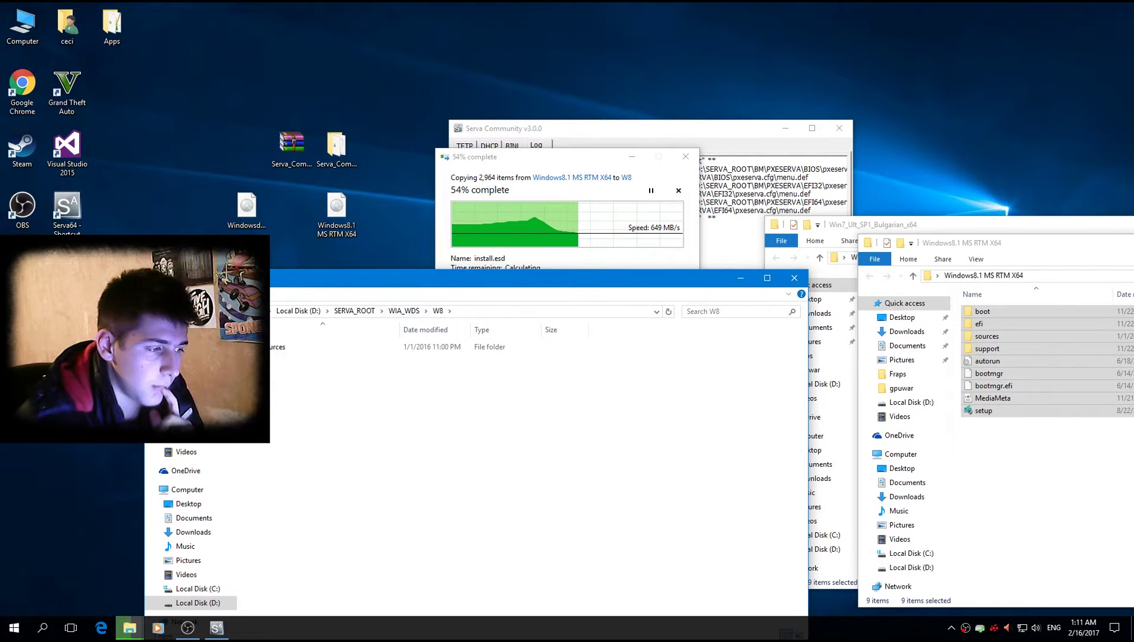
pyautogui.hotkey('alt', 'Up')
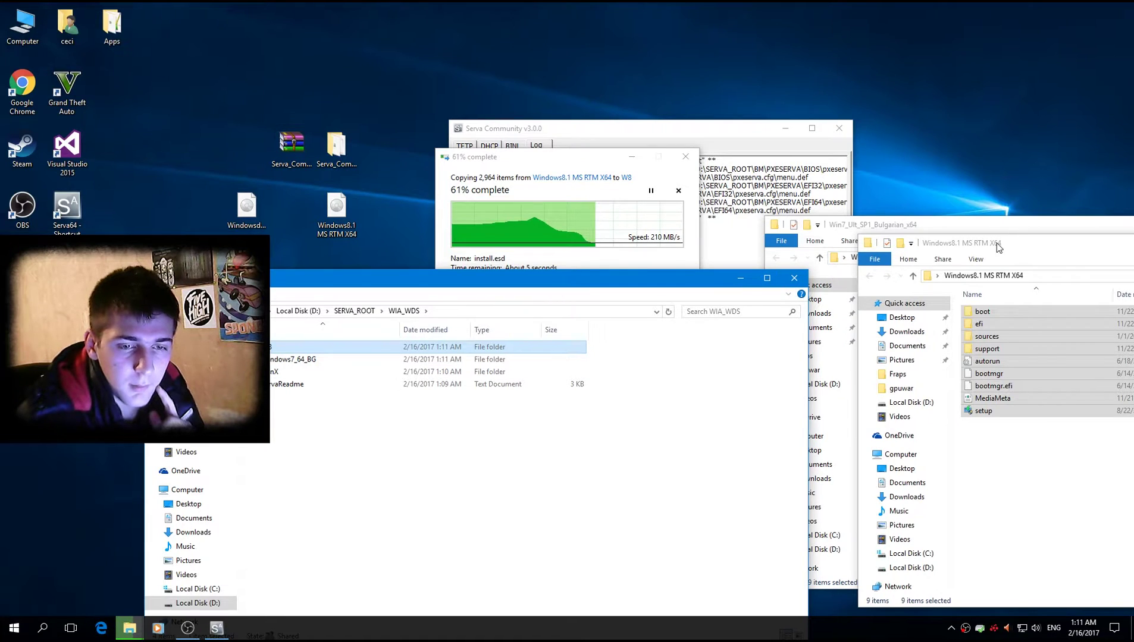
# Close the extracted Windows 8.1 and Windows 7 source folder windows.
pyautogui.moveTo(1021, 242); pyautogui.dragTo(398, 221)
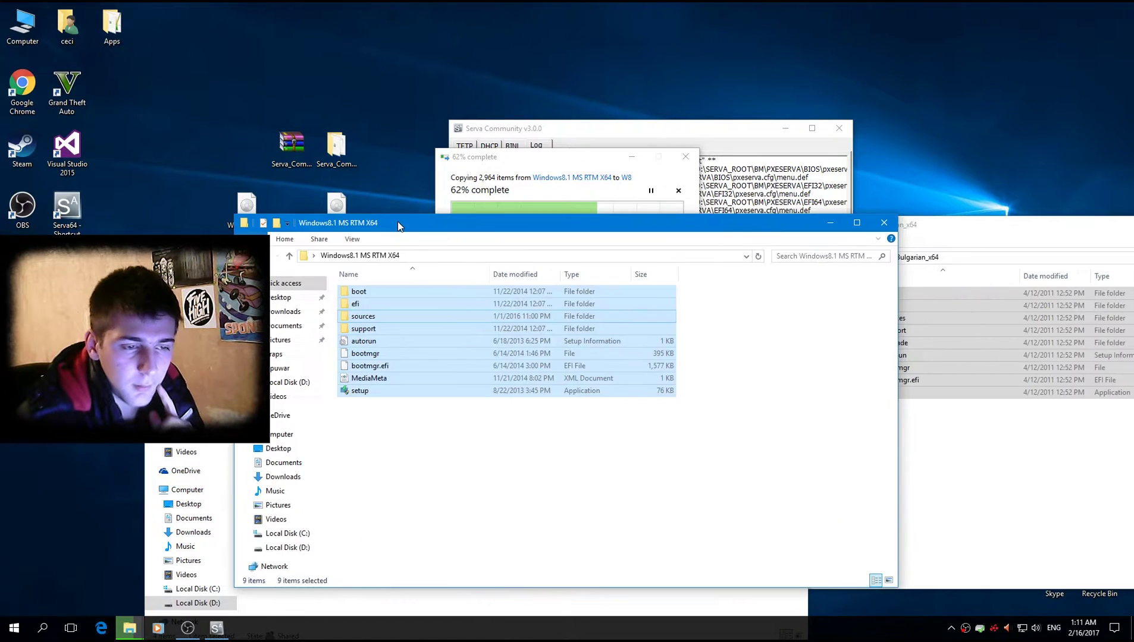
pyautogui.click(882, 224)
pyautogui.moveTo(880, 228); pyautogui.dragTo(227, 212)
pyautogui.click(762, 213)
# Open the empty WinX folder under WIA_WDS.
pyautogui.moveTo(640, 279); pyautogui.dragTo(919, 160)
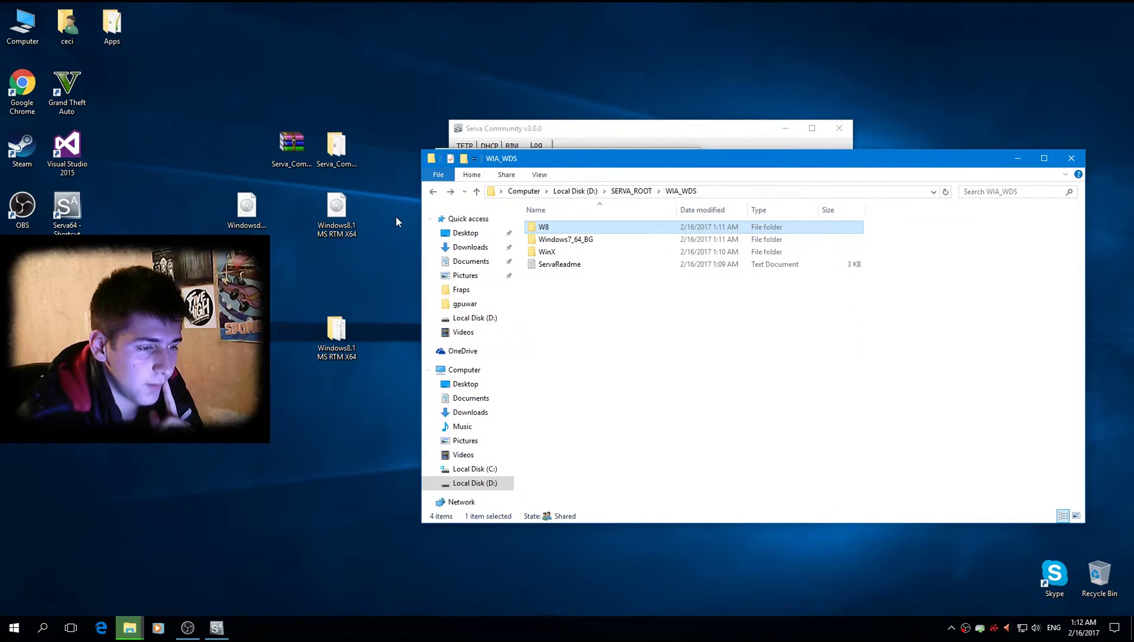
pyautogui.click(435, 191)
pyautogui.doubleClick(546, 269)
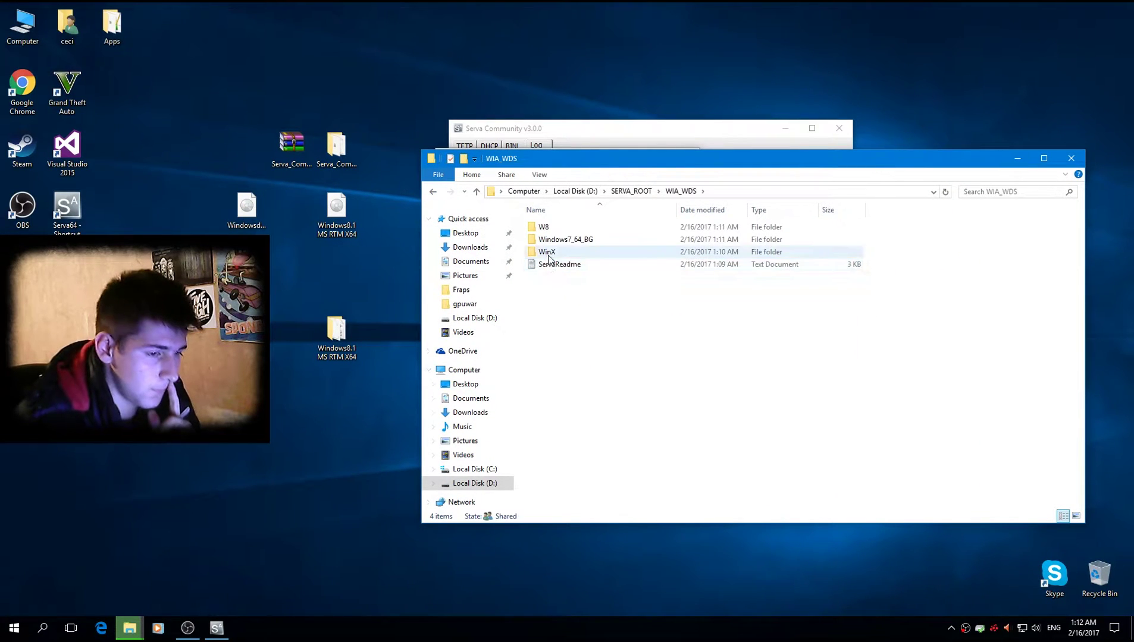
pyautogui.doubleClick(546, 264)
# Extract the Windowsdadad disc image into a folder and close the Serva window.
pyautogui.click(255, 212)
pyautogui.rightClick(256, 212)
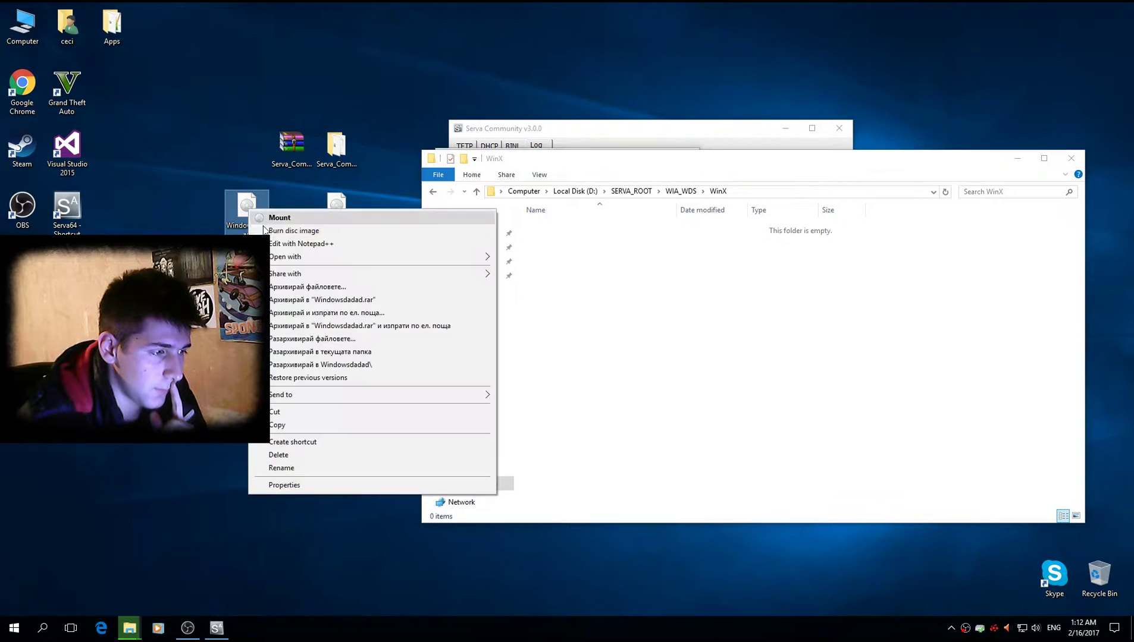
pyautogui.click(298, 366)
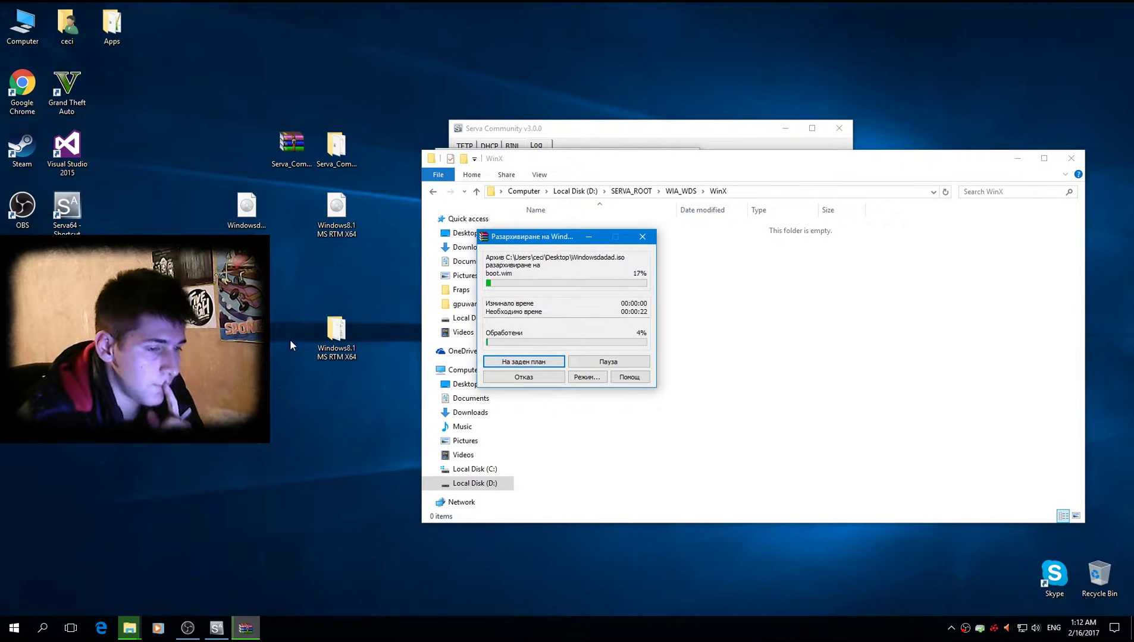
pyautogui.moveTo(535, 243); pyautogui.dragTo(200, 138)
pyautogui.click(675, 146)
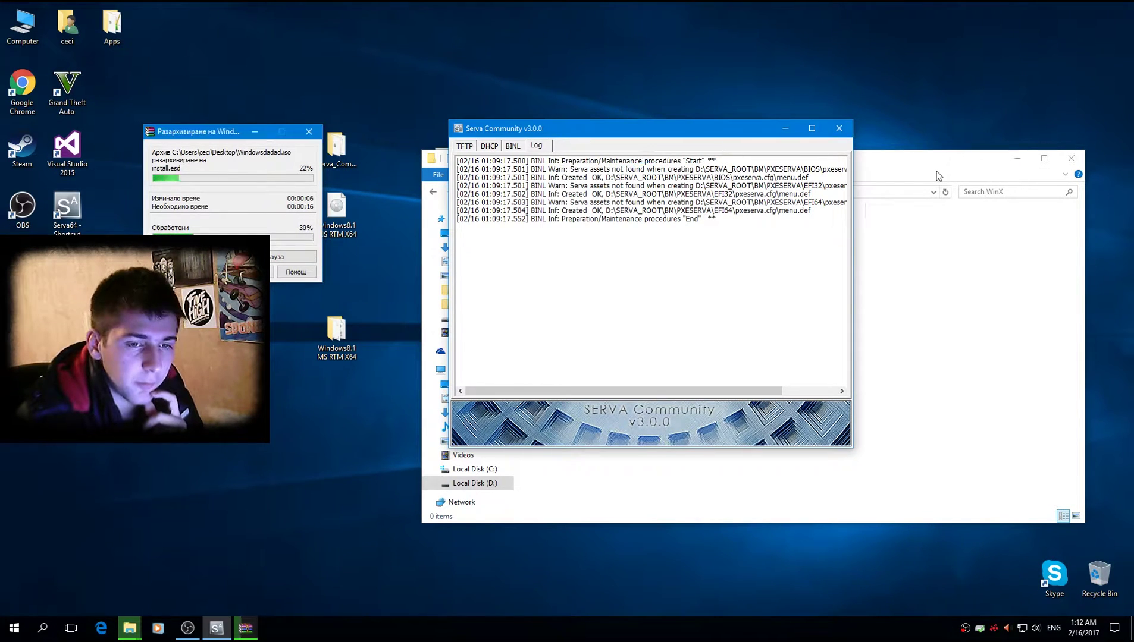
pyautogui.click(839, 128)
# Copy the nine extracted Windowsdadad setup items into the WinX folder.
pyautogui.moveTo(904, 158); pyautogui.dragTo(923, 299)
pyautogui.moveTo(238, 131); pyautogui.dragTo(223, 44)
pyautogui.moveTo(659, 291); pyautogui.dragTo(631, 78)
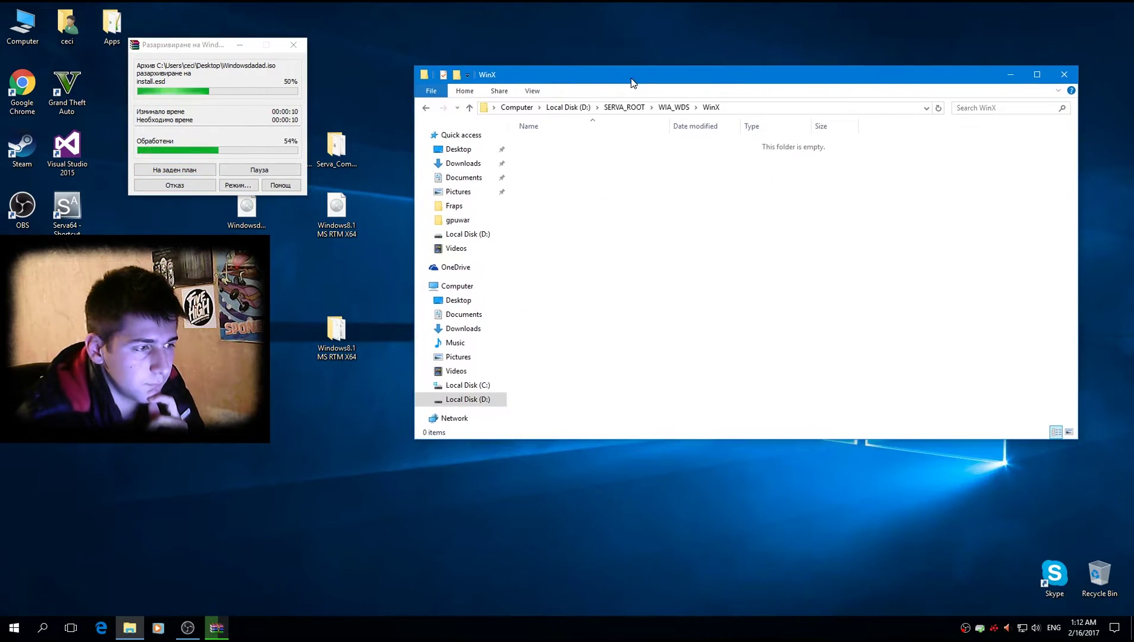
pyautogui.click(358, 171)
pyautogui.doubleClick(22, 270)
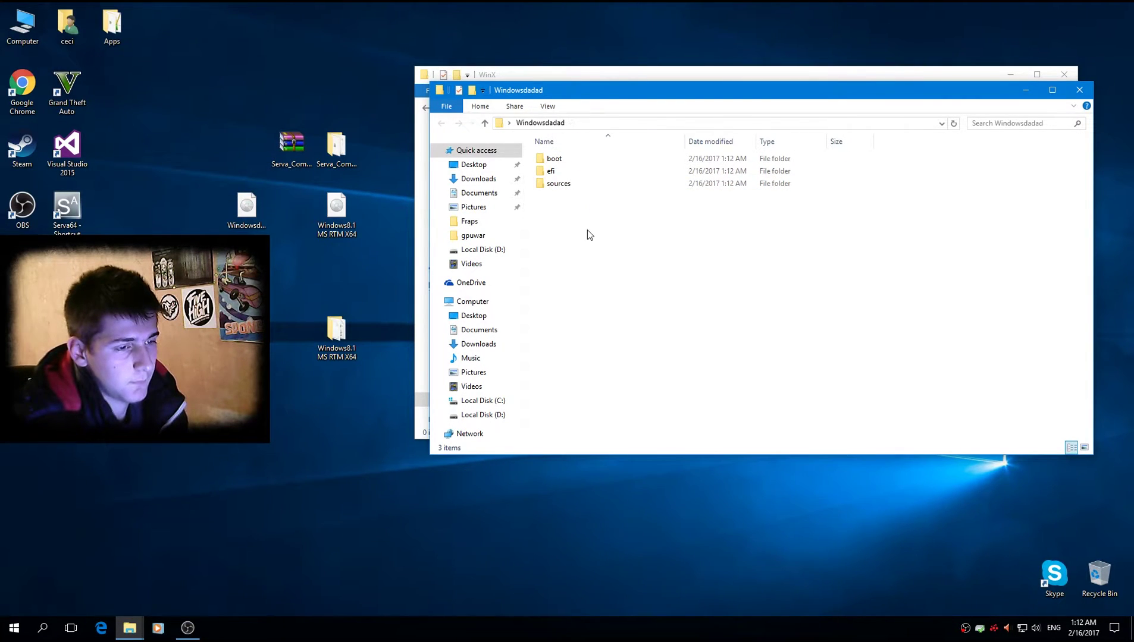
pyautogui.moveTo(592, 307); pyautogui.dragTo(548, 145)
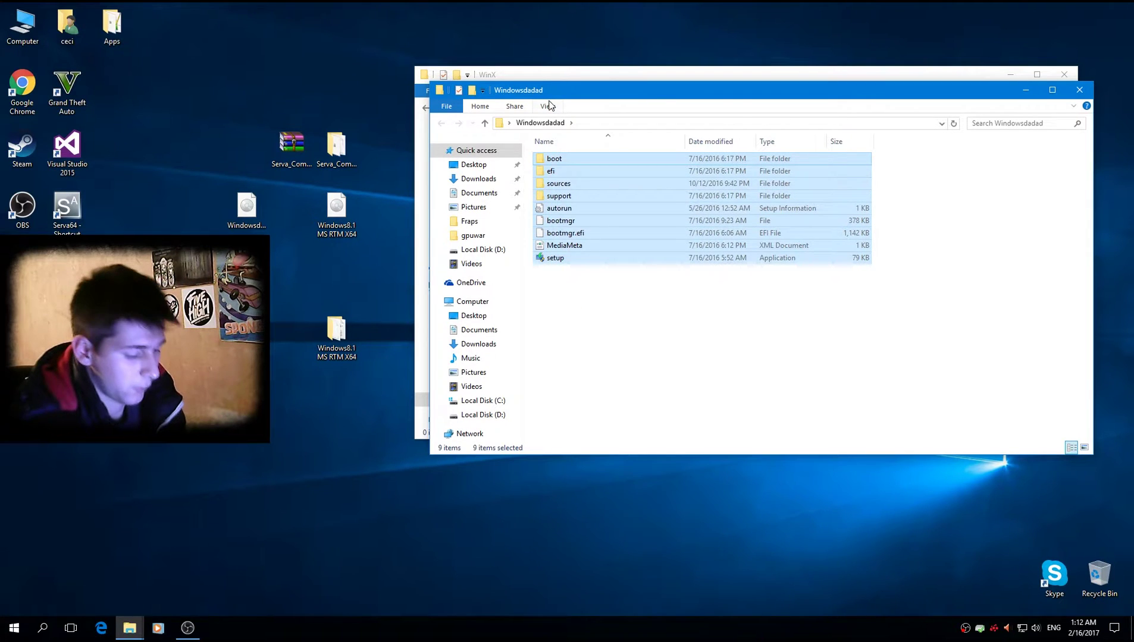
pyautogui.click(1082, 88)
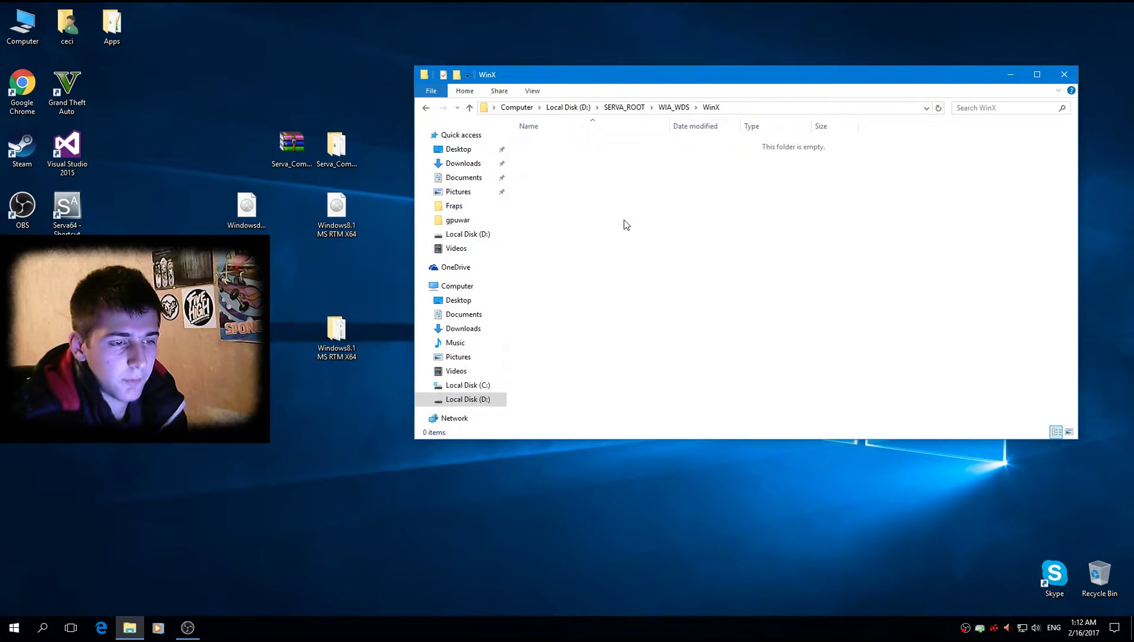
# Close the WIA_WDS window and move the Serva_Community folder beside the other desktop icons.
pyautogui.press('BackSpace')
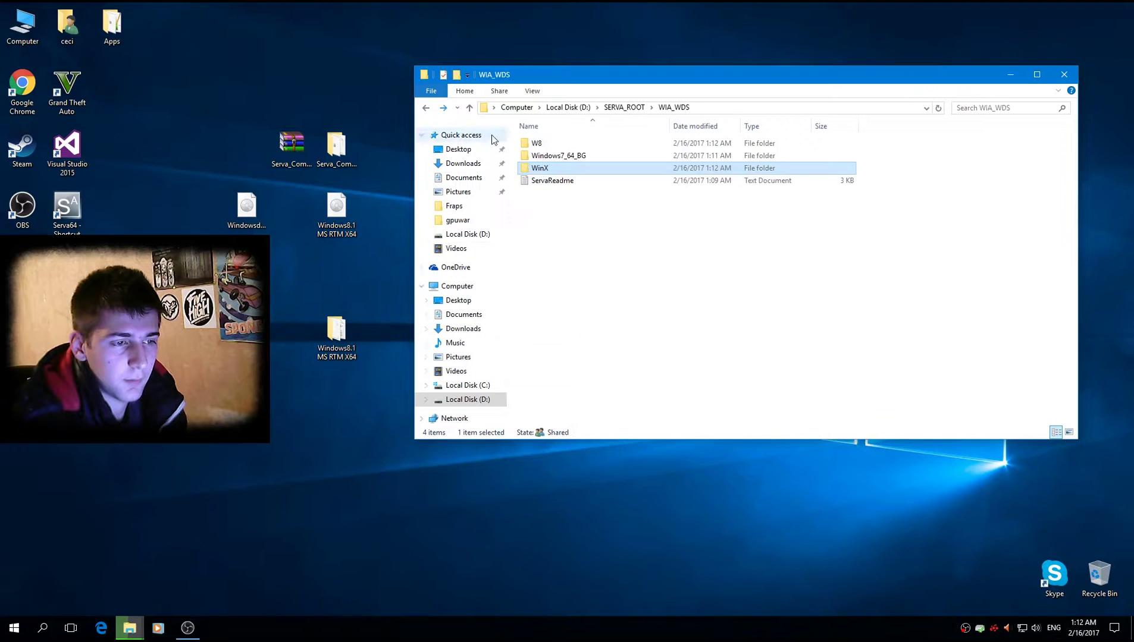
pyautogui.click(584, 235)
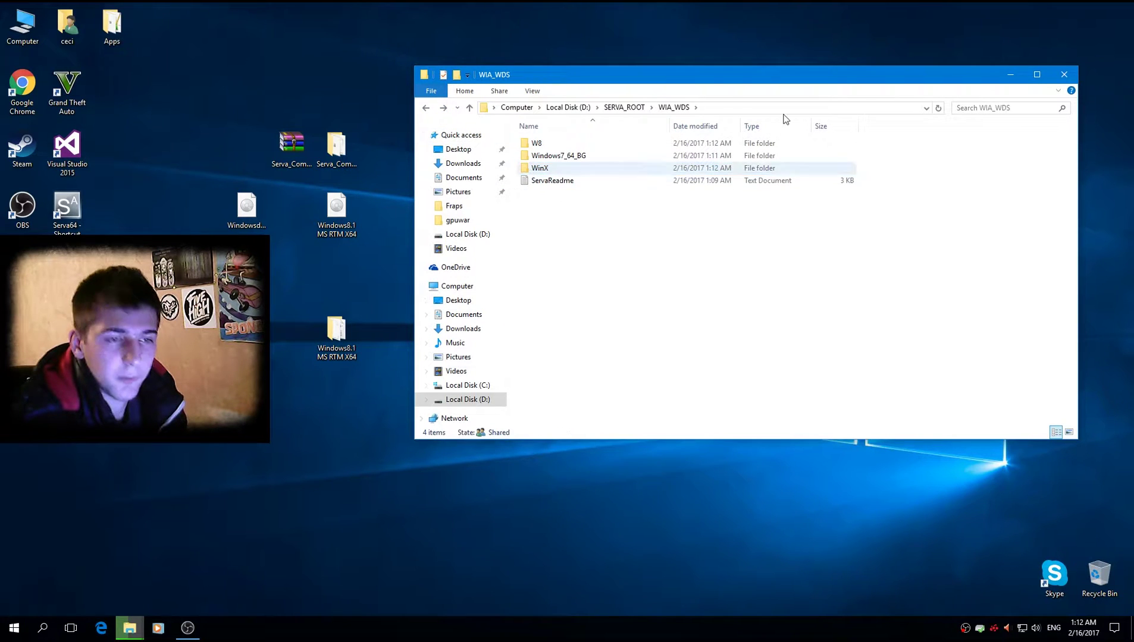
pyautogui.click(1063, 75)
pyautogui.rightClick(602, 414)
pyautogui.rightClick(515, 415)
pyautogui.click(394, 408)
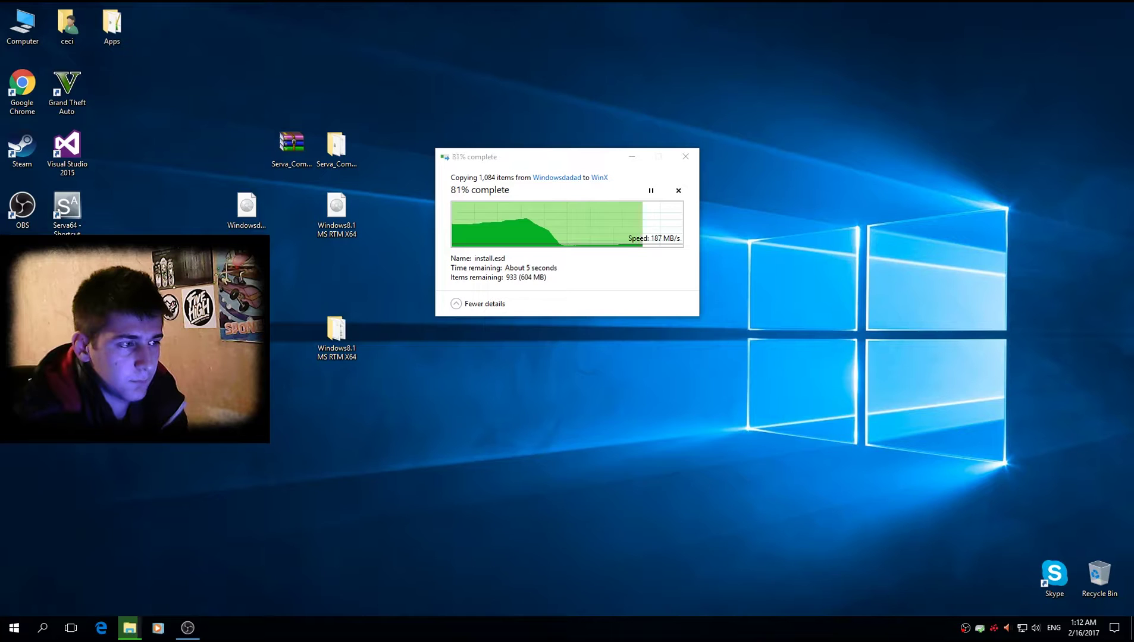
pyautogui.moveTo(337, 149); pyautogui.dragTo(400, 432)
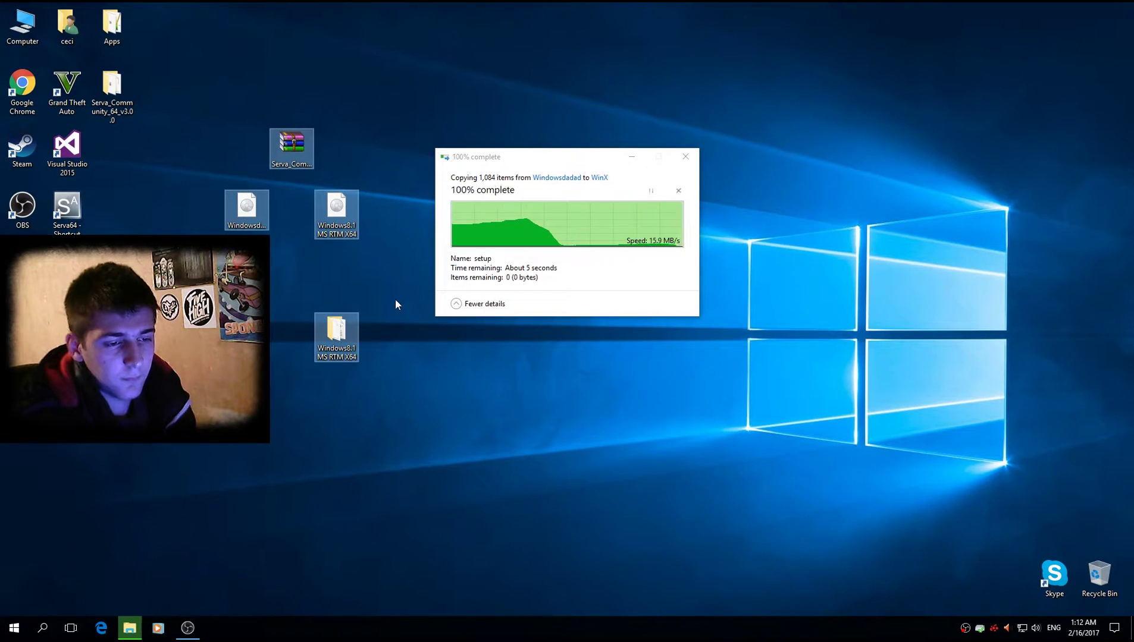
# Permanently delete the seven leftover desktop items, then launch Serva and maximize its window.
pyautogui.hotkey('shift', 'Delete')
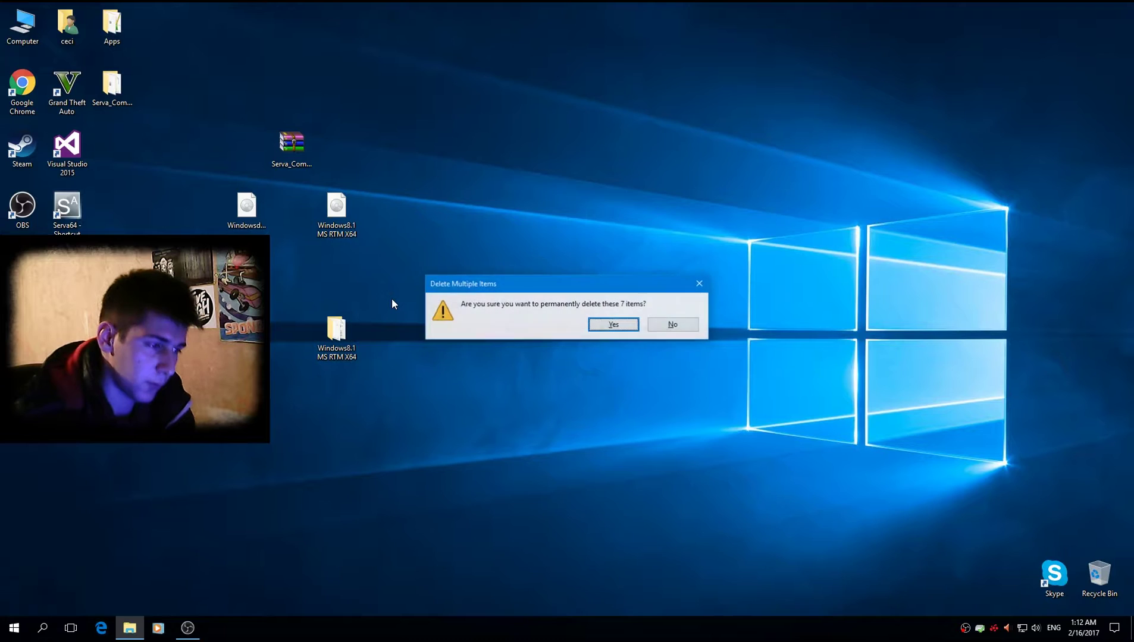
pyautogui.click(604, 326)
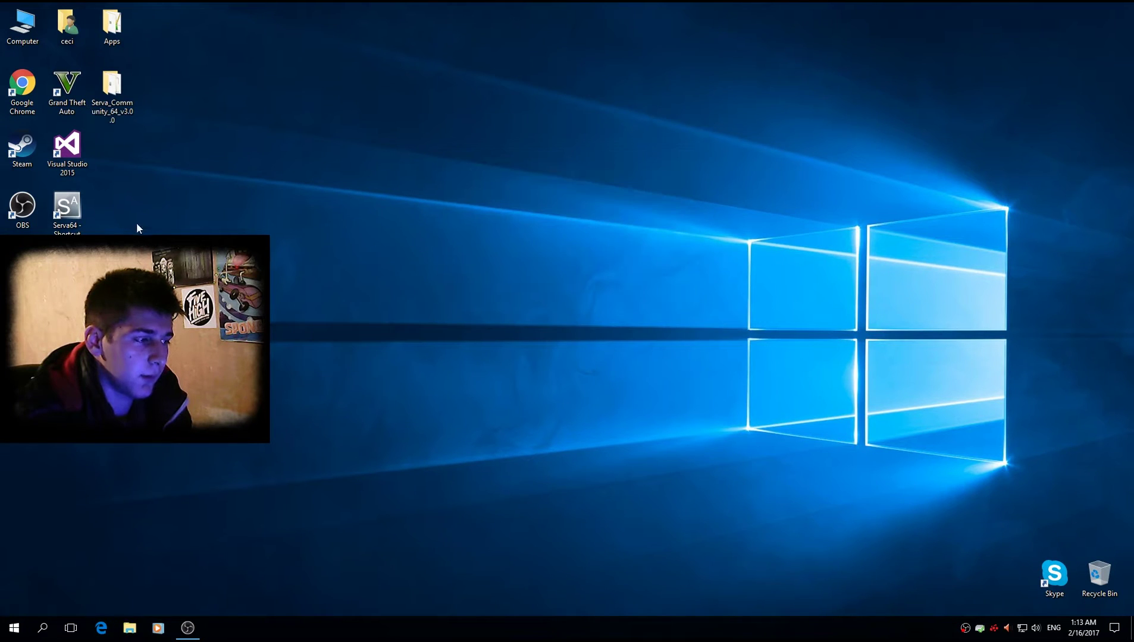
pyautogui.doubleClick(67, 208)
pyautogui.click(579, 338)
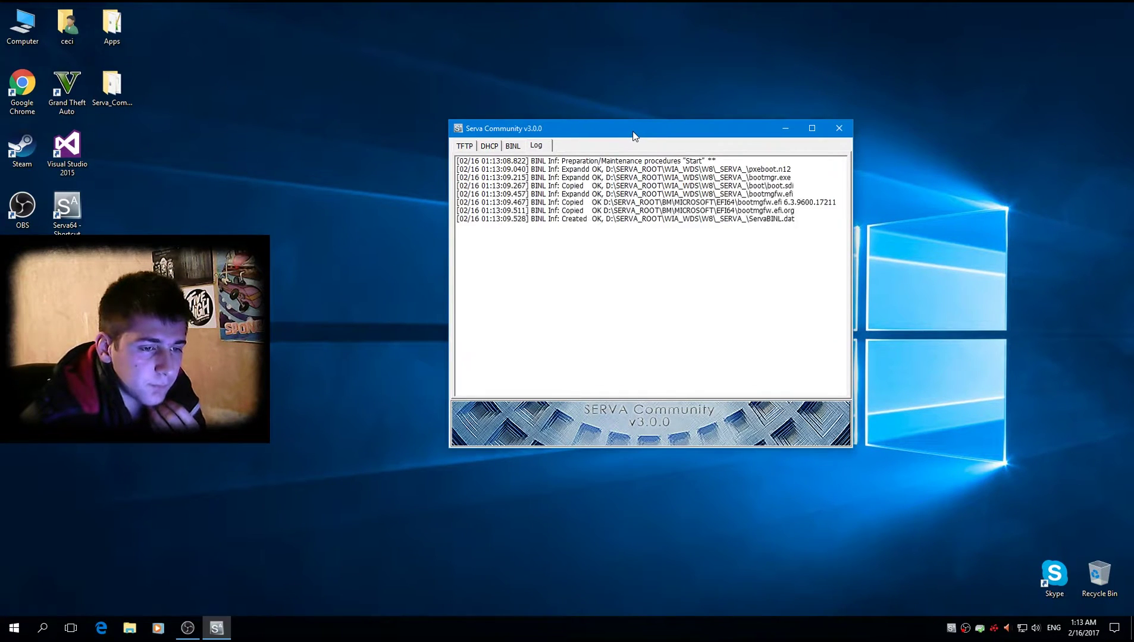
pyautogui.doubleClick(634, 134)
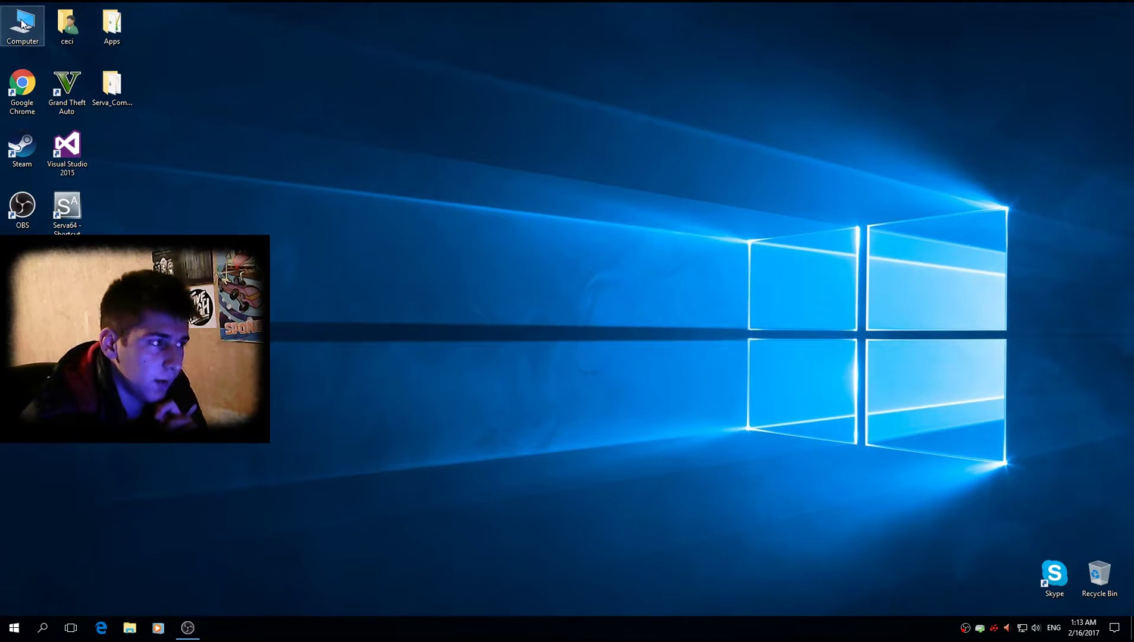
# Open Local Disk (D:) and navigate into SERVA_ROOT\WIA_WDS.
pyautogui.doubleClick(22, 27)
pyautogui.doubleClick(630, 177)
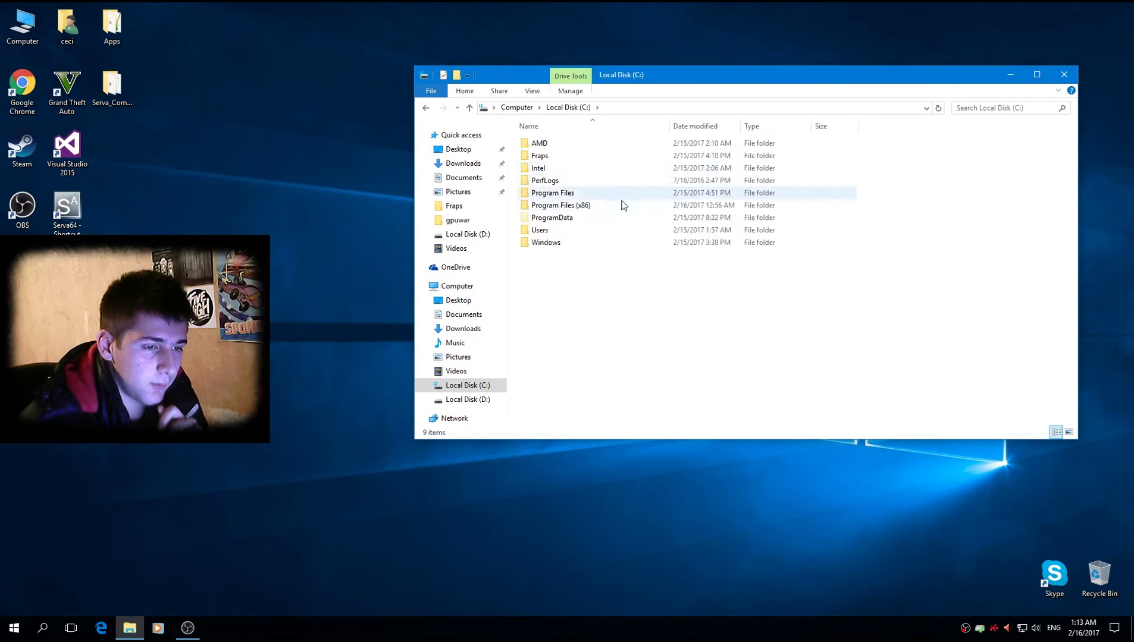
pyautogui.click(423, 105)
pyautogui.doubleClick(702, 170)
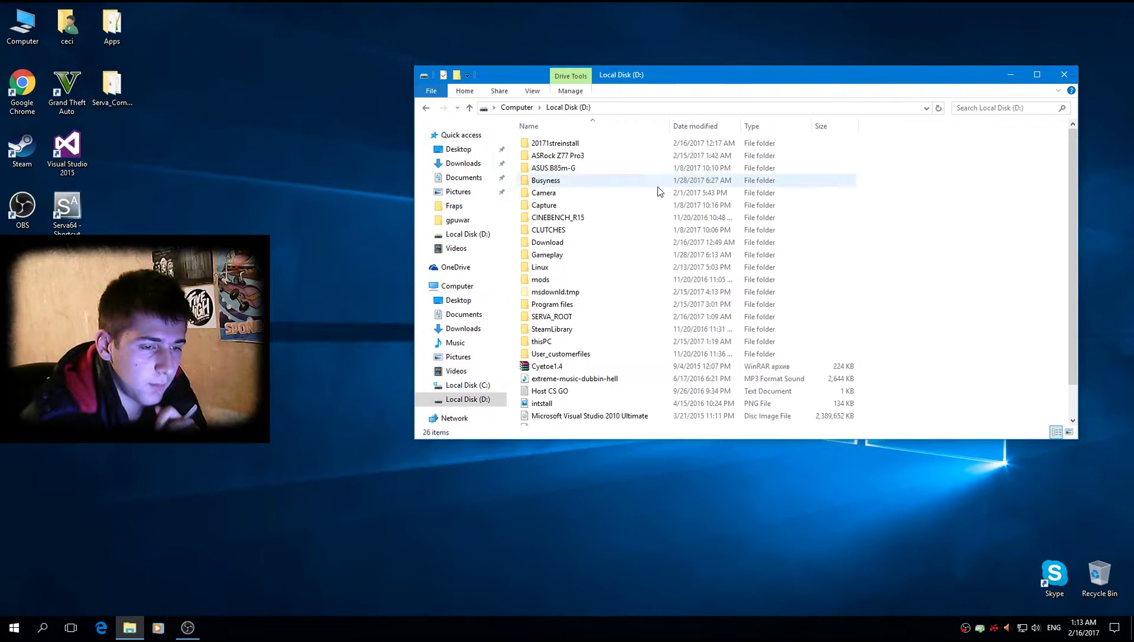
pyautogui.doubleClick(565, 296)
pyautogui.doubleClick(556, 180)
# Descend through WinX\$OEM$\$Boot$\$1\$WinPEDriver$ into the NIC folder holding ServaReadme.
pyautogui.moveTo(559, 171)
pyautogui.doubleClick(553, 170)
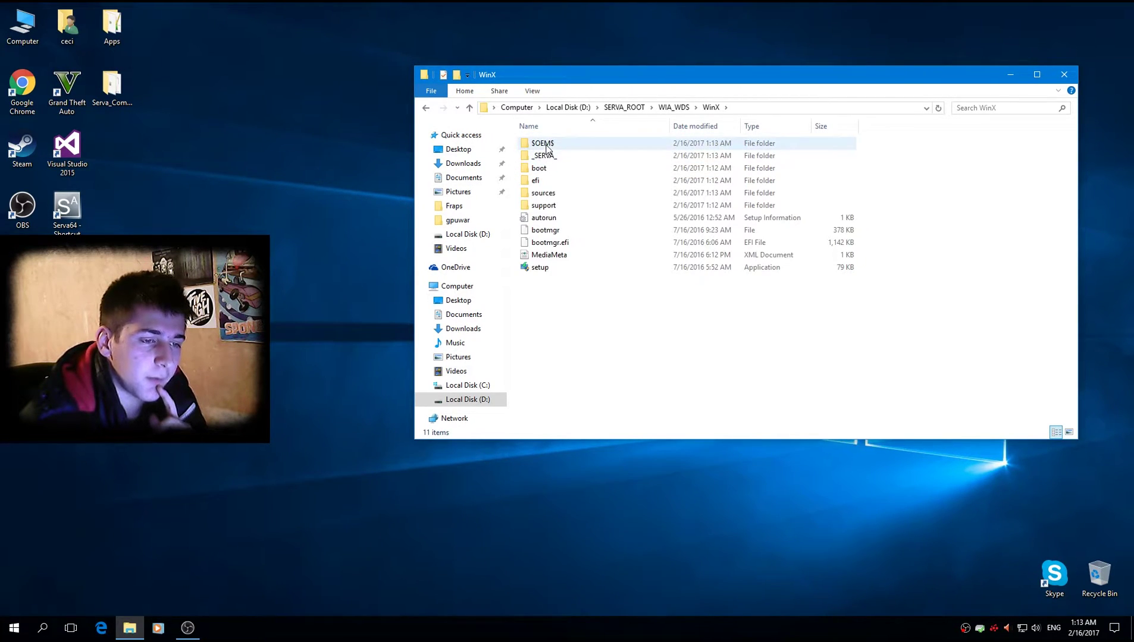
pyautogui.doubleClick(548, 146)
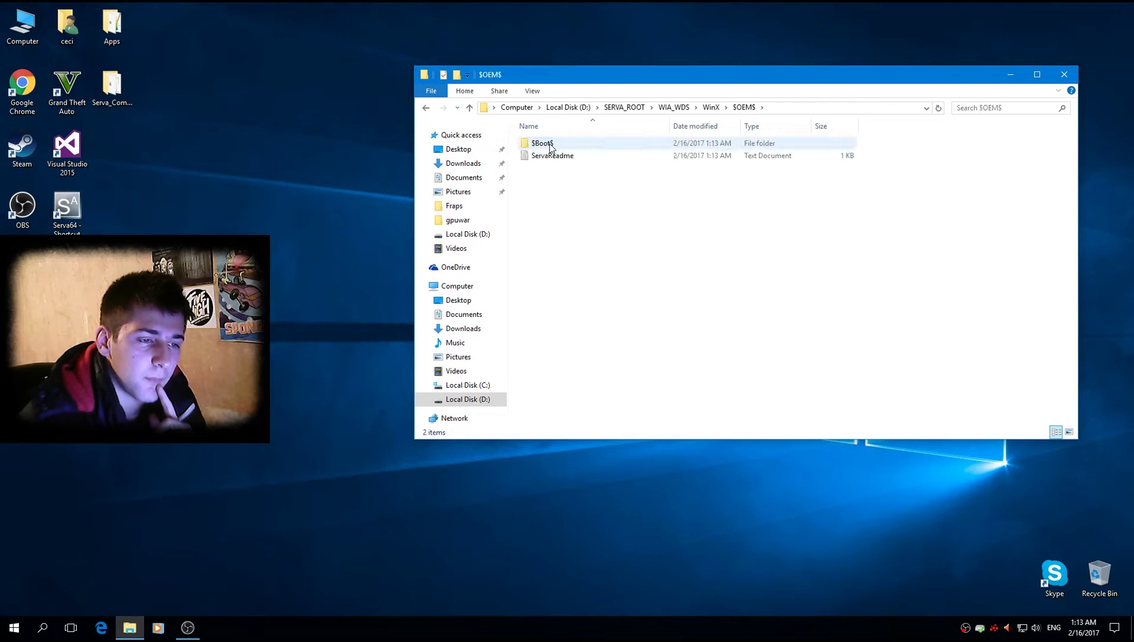
pyautogui.doubleClick(550, 146)
pyautogui.doubleClick(550, 146)
pyautogui.doubleClick(550, 145)
pyautogui.doubleClick(550, 146)
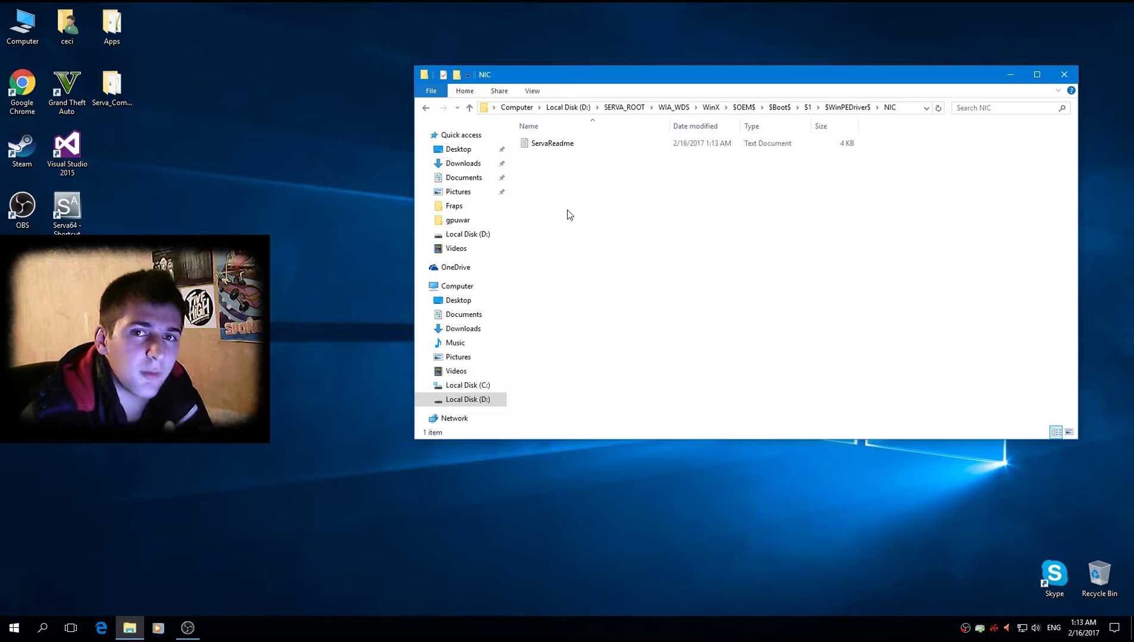
pyautogui.rightClick(619, 214)
pyautogui.click(598, 206)
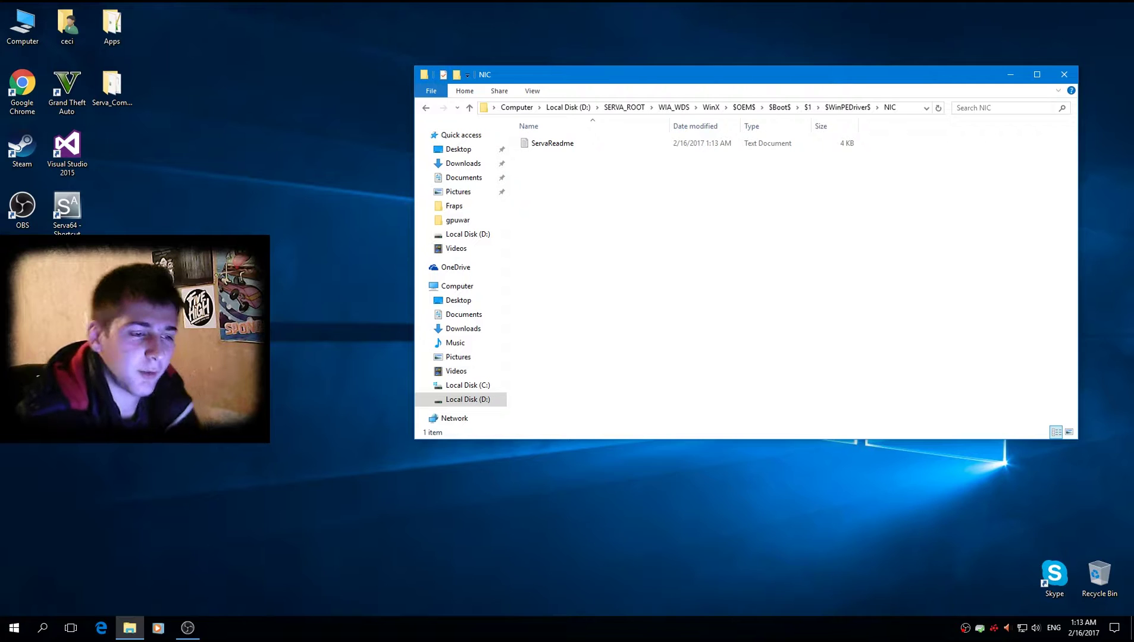
pyautogui.rightClick(179, 218)
# Copy the LAN-Install_Win10_10012_11212016 archive from D:\ASRock Z77 Pro3\wx to the desktop.
pyautogui.doubleClick(22, 24)
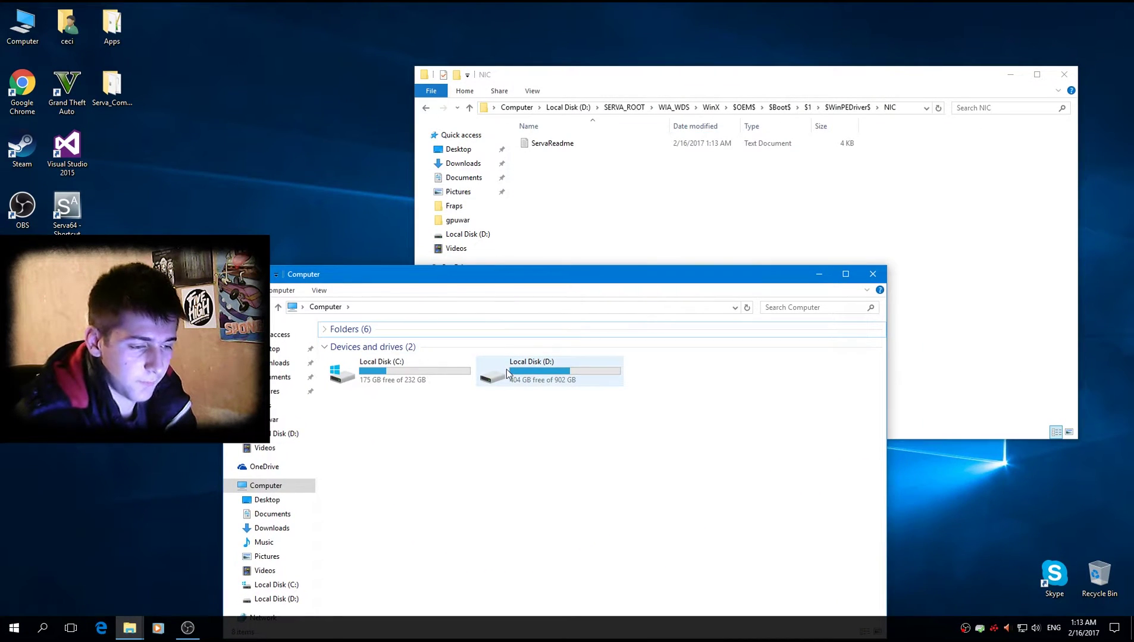
pyautogui.doubleClick(507, 370)
pyautogui.doubleClick(359, 357)
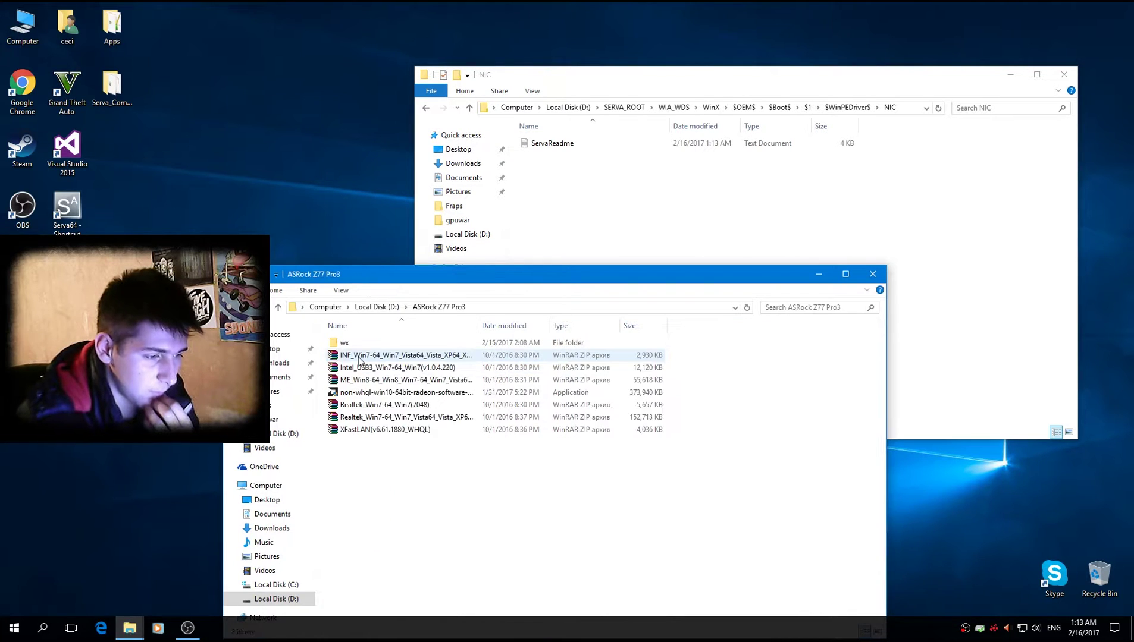
pyautogui.doubleClick(351, 343)
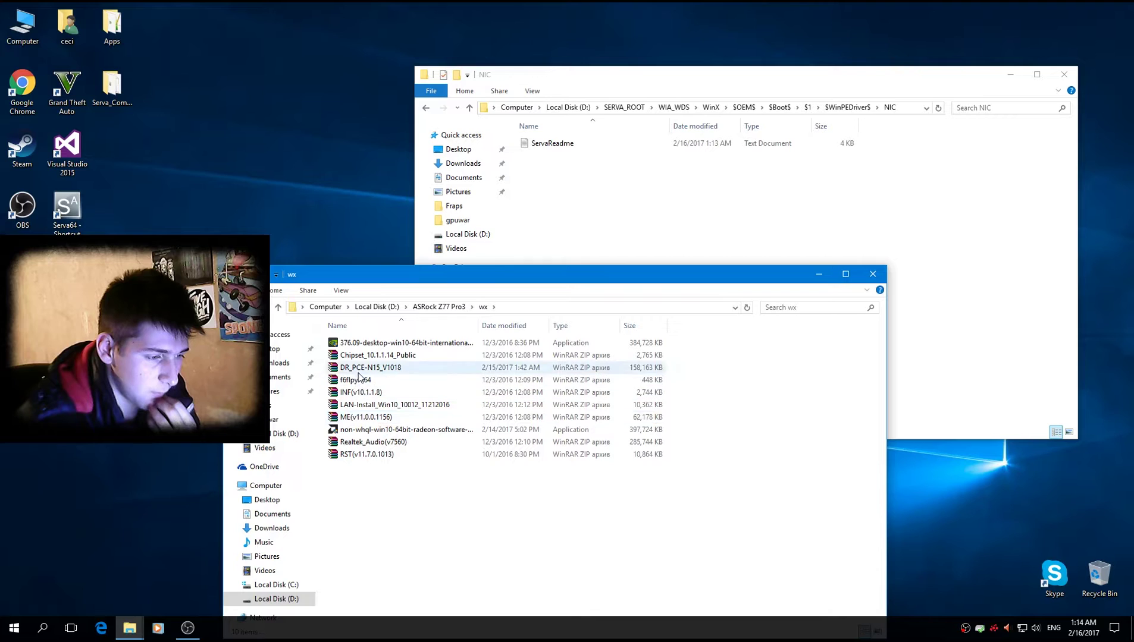
pyautogui.click(364, 408)
pyautogui.moveTo(364, 409); pyautogui.dragTo(291, 156)
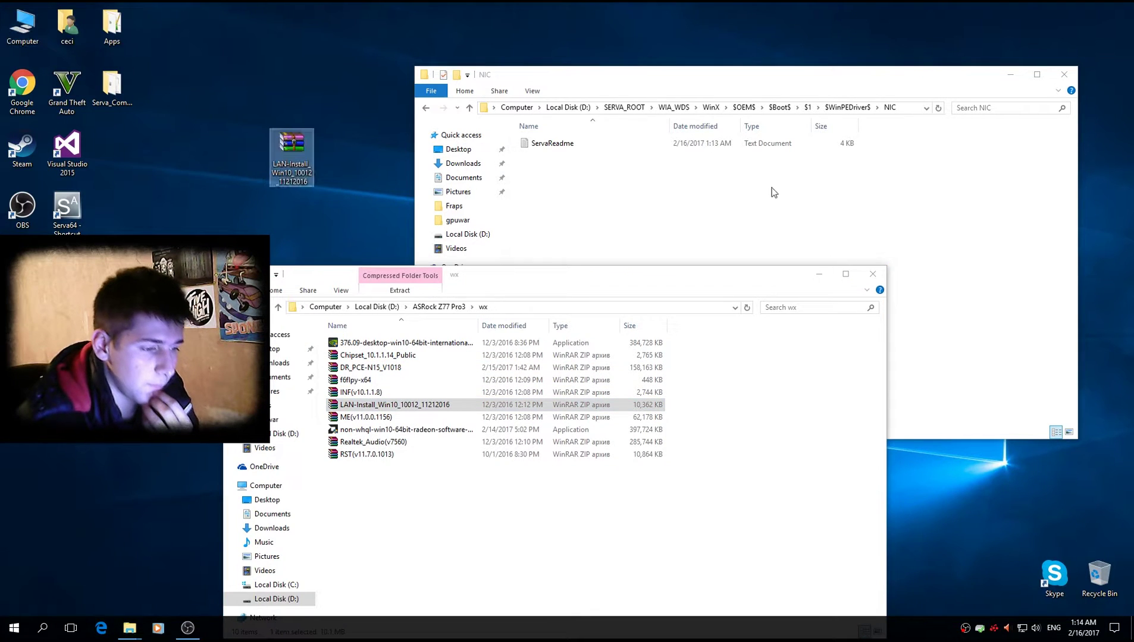
pyautogui.click(872, 274)
# Extract the LAN-Install archive and open its WIN10\64 driver folder.
pyautogui.rightClick(297, 143)
pyautogui.click(348, 189)
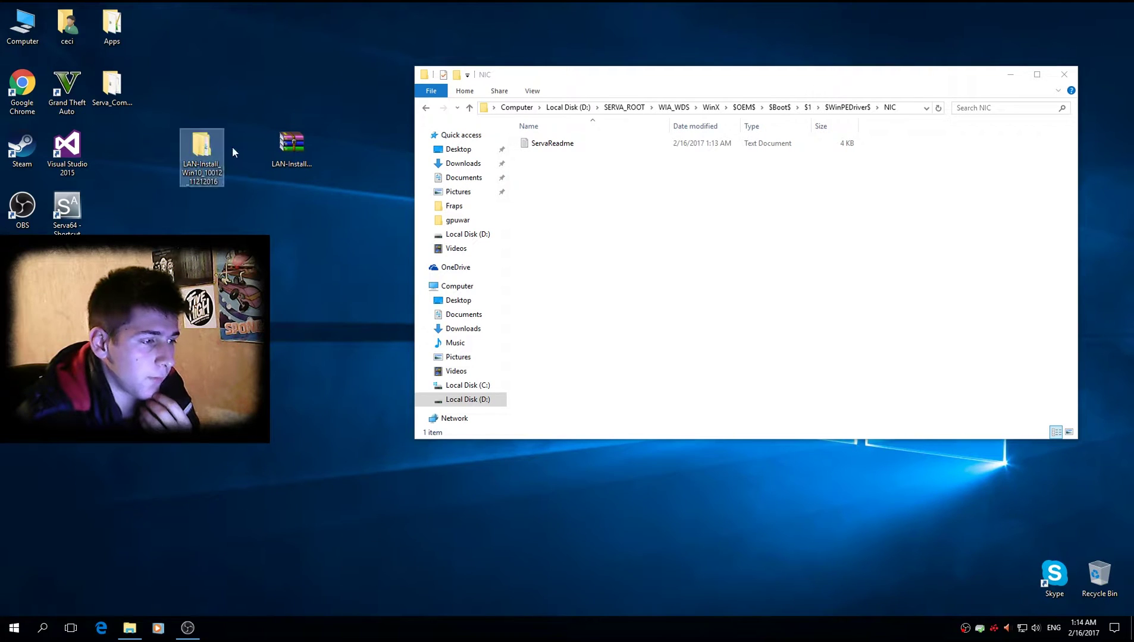
pyautogui.doubleClick(201, 145)
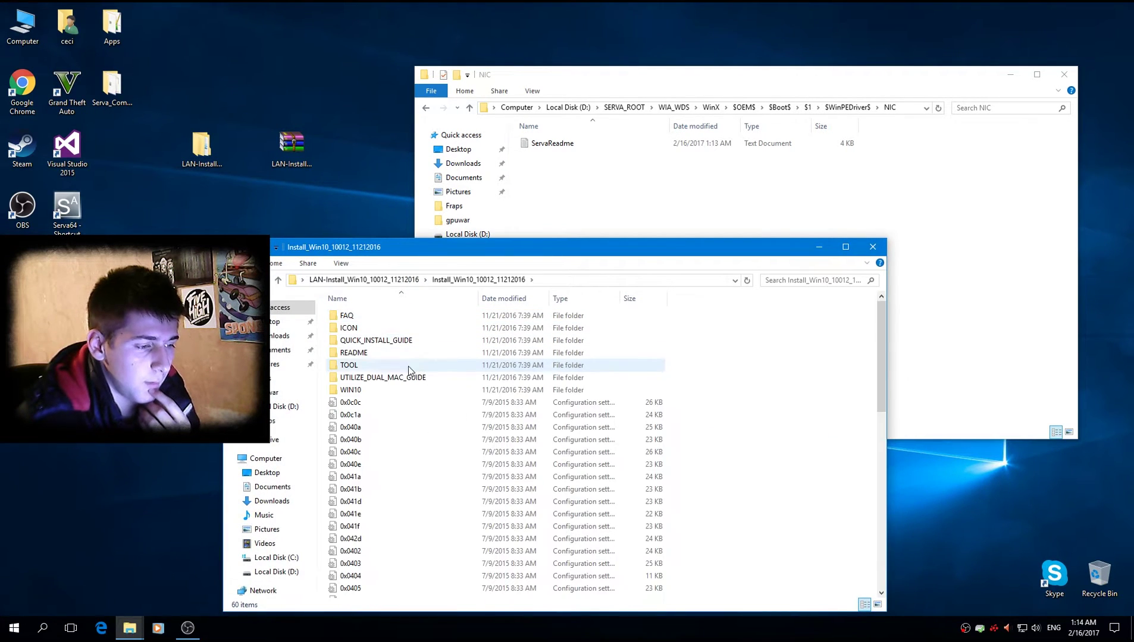
pyautogui.doubleClick(366, 390)
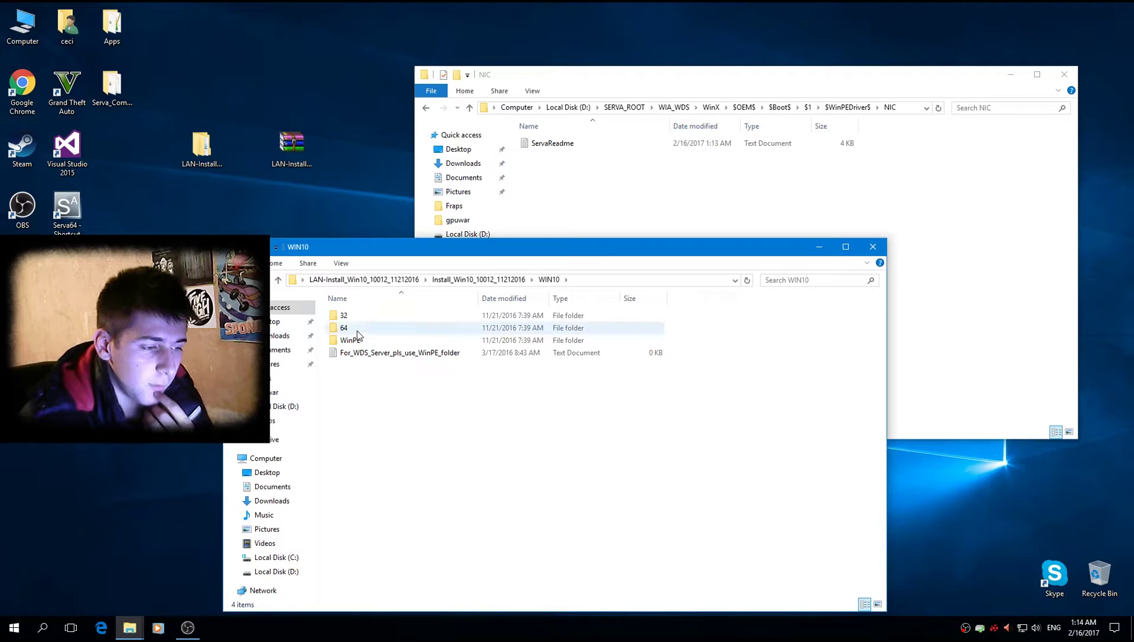
pyautogui.doubleClick(356, 329)
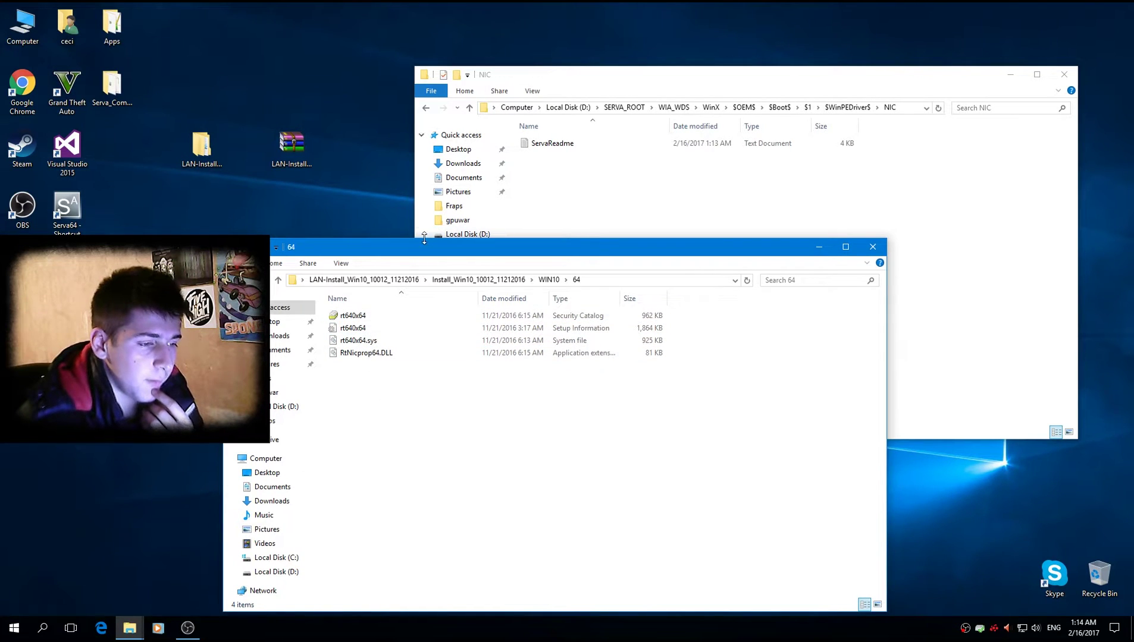
pyautogui.moveTo(424, 242); pyautogui.dragTo(298, 276)
# Copy the four 64-bit rt640x64 driver files into the NIC folder.
pyautogui.hotkey('ctrl', 'a')
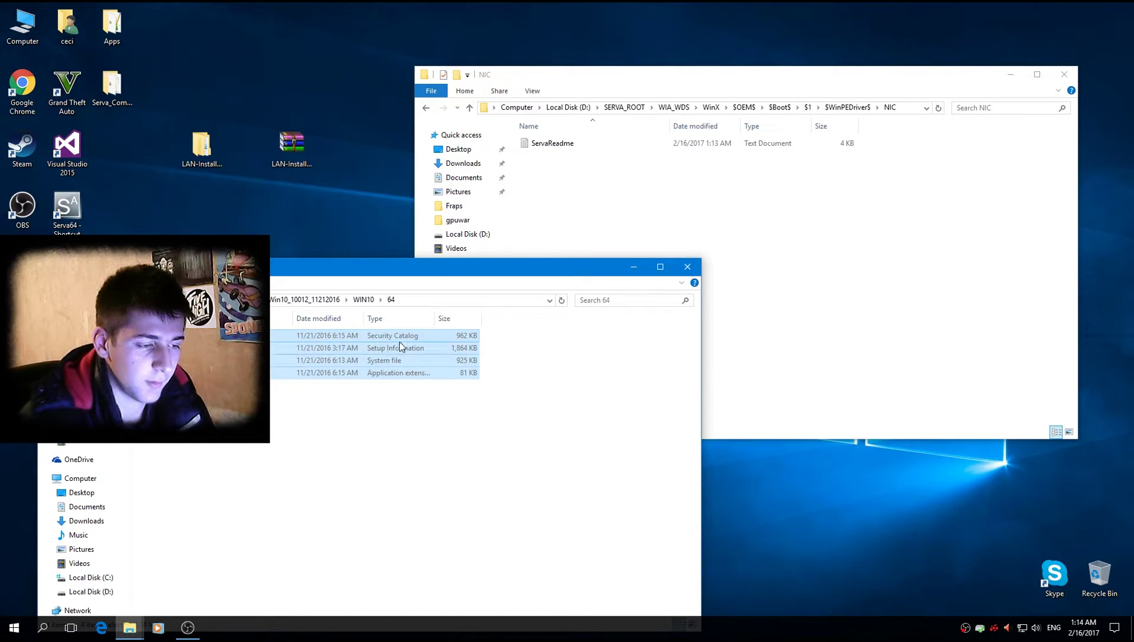
pyautogui.rightClick(196, 351)
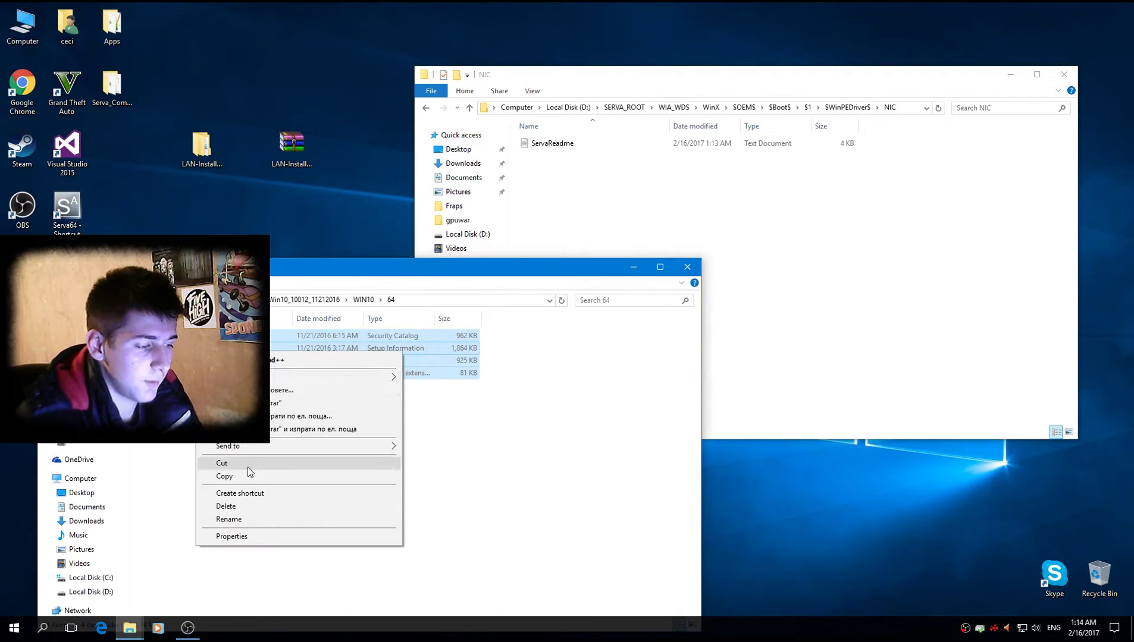
pyautogui.click(225, 476)
pyautogui.click(545, 221)
pyautogui.rightClick(558, 217)
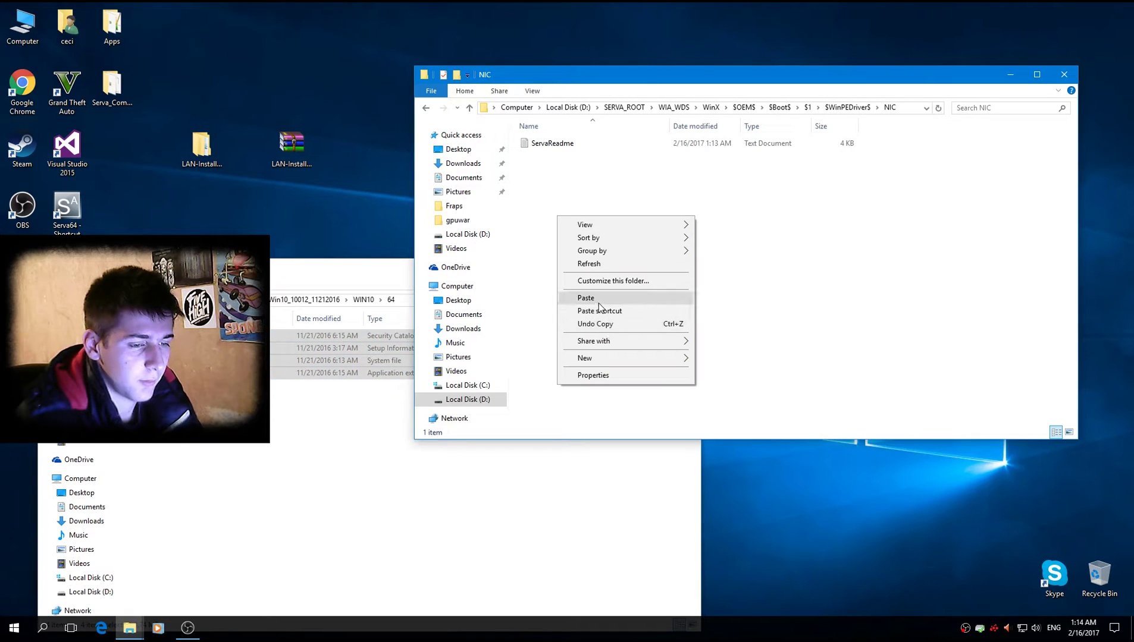
pyautogui.click(599, 303)
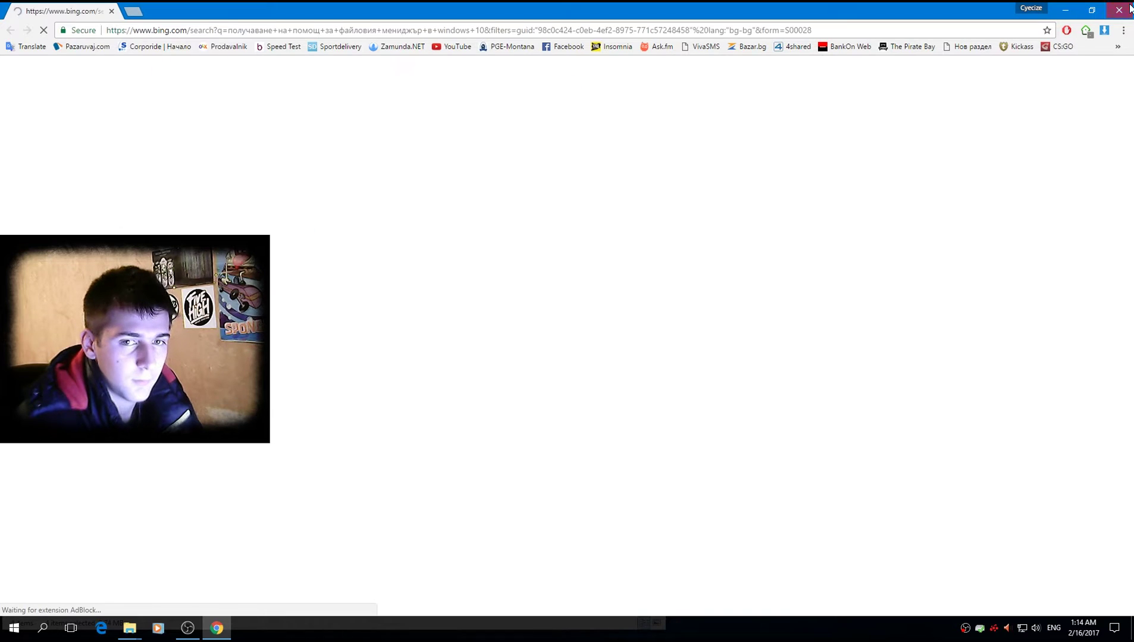
# Close the stray browser and 64 folder windows and relaunch Serva.
pyautogui.click(1118, 10)
pyautogui.click(648, 267)
pyautogui.click(202, 145)
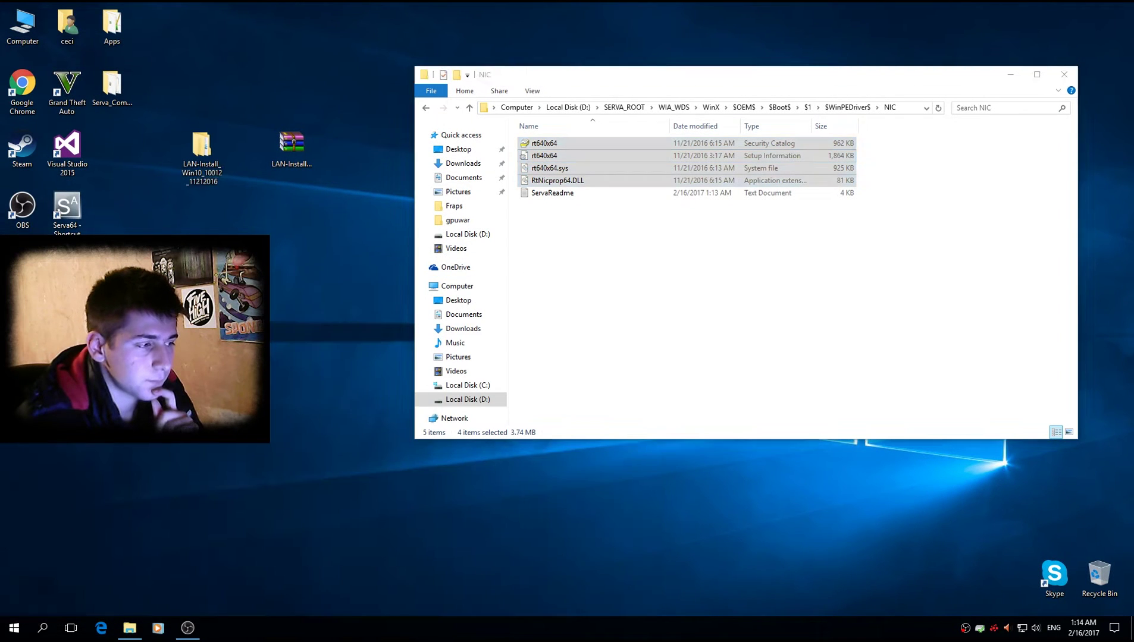
pyautogui.doubleClick(74, 219)
pyautogui.click(604, 337)
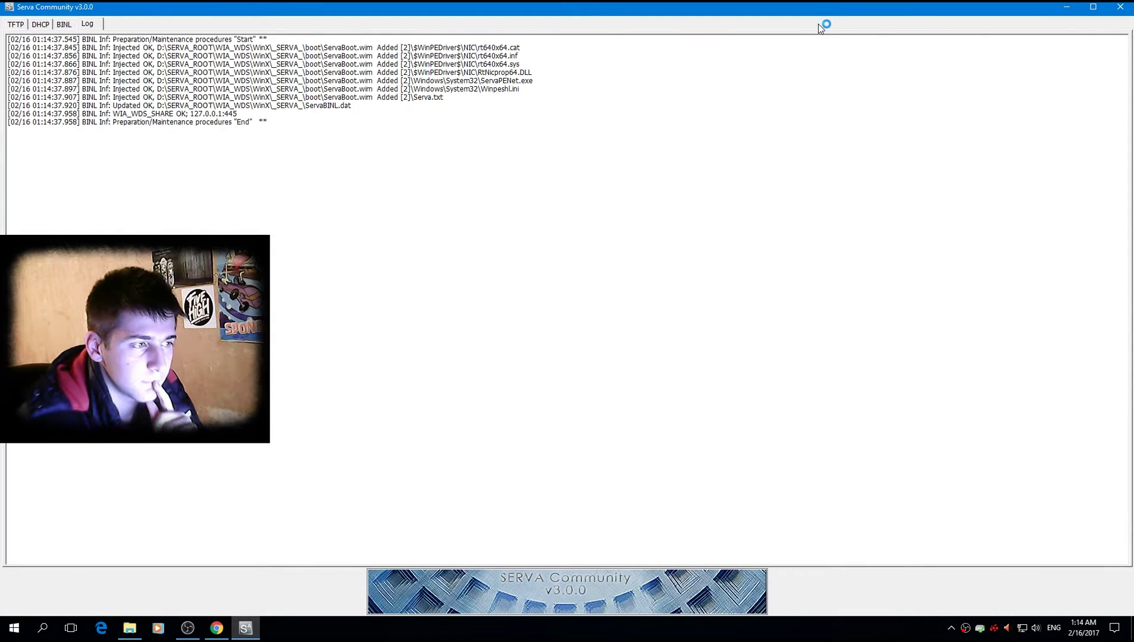
# Inspect the log's injection lines for ServaPENet.exe and rt640x64.cat, then restore the window size.
pyautogui.click(326, 82)
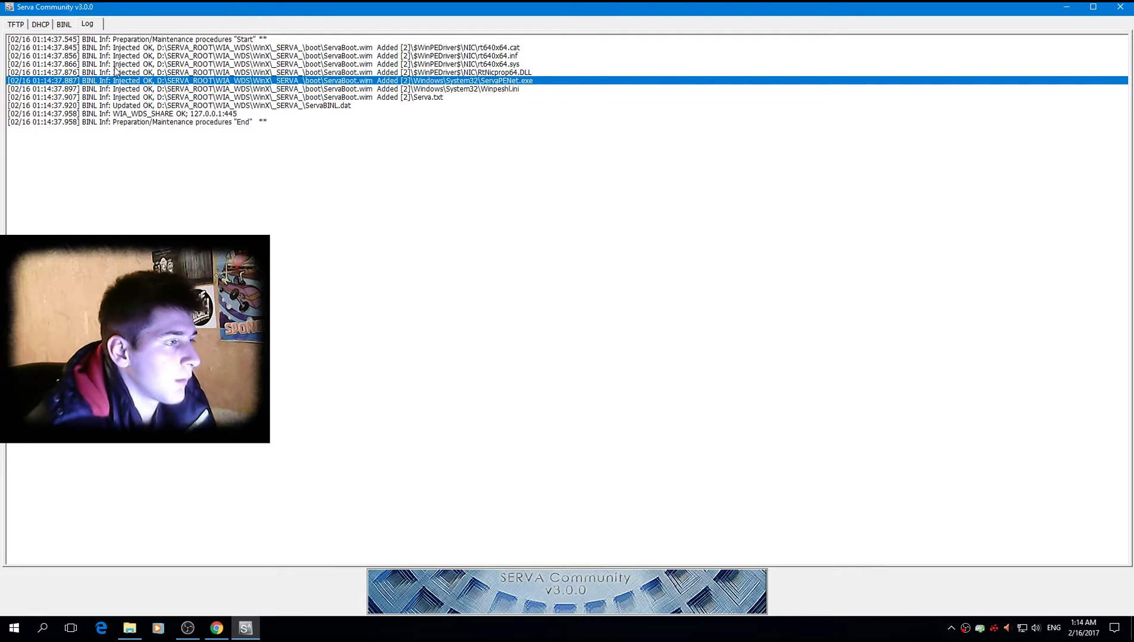
pyautogui.click(123, 57)
pyautogui.click(122, 50)
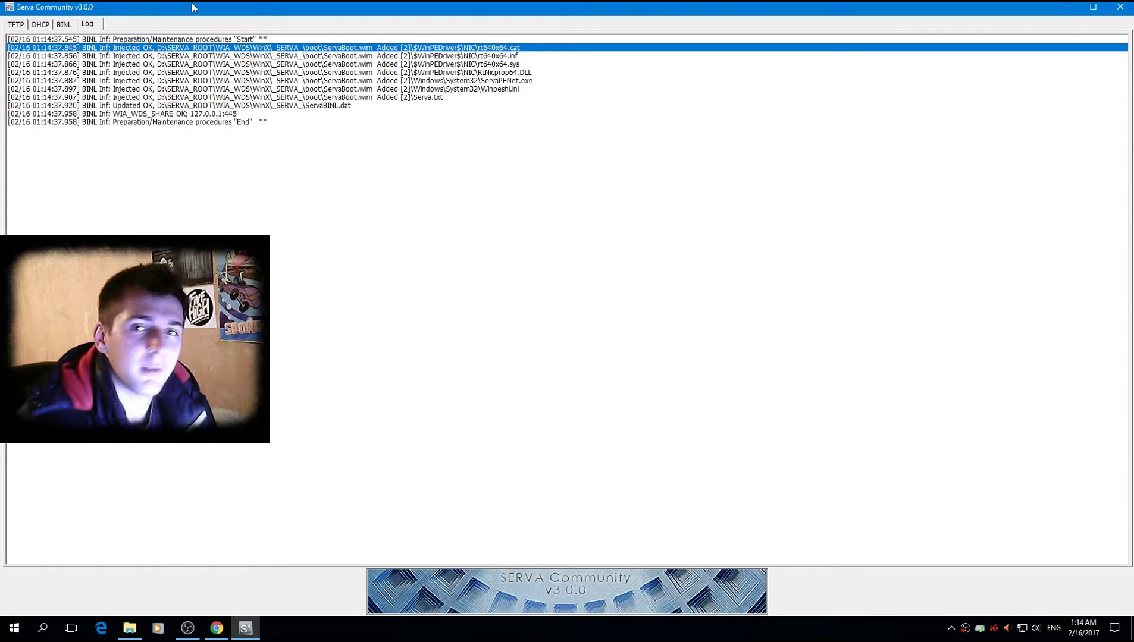
pyautogui.moveTo(913, 7); pyautogui.dragTo(654, 166)
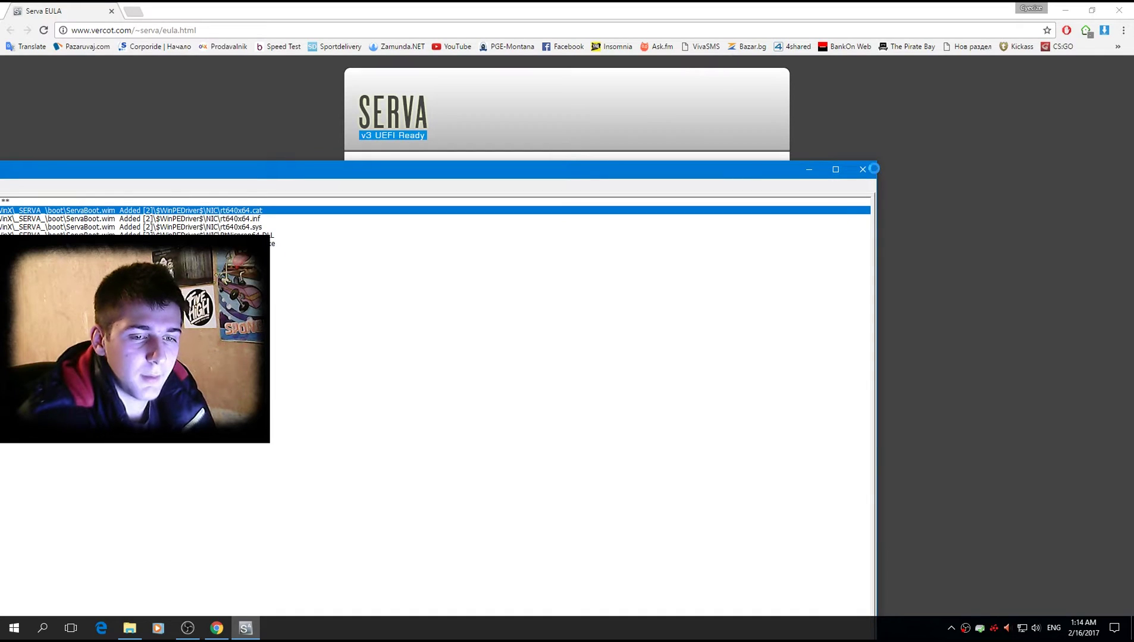
# Close Serva, the browser and the NIC folder window.
pyautogui.click(872, 169)
pyautogui.hotkey('alt', 'F4')
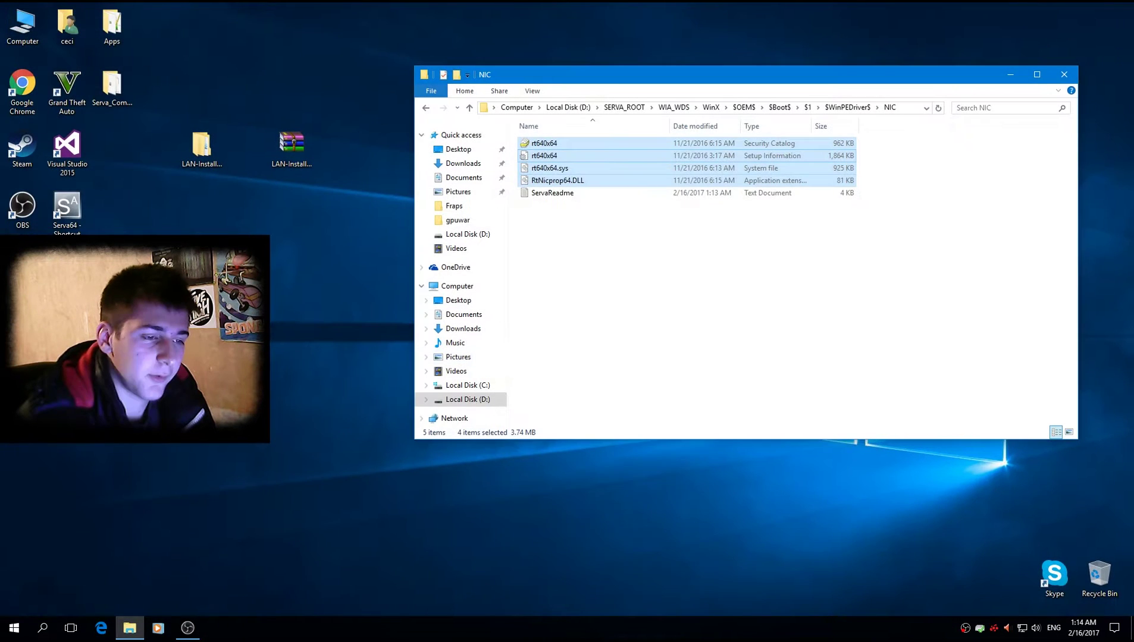
pyautogui.rightClick(180, 359)
pyautogui.press('Escape')
pyautogui.moveTo(872, 78); pyautogui.dragTo(619, 233)
pyautogui.click(809, 230)
# Permanently delete the LAN-Install folder and archive from the desktop.
pyautogui.rightClick(571, 248)
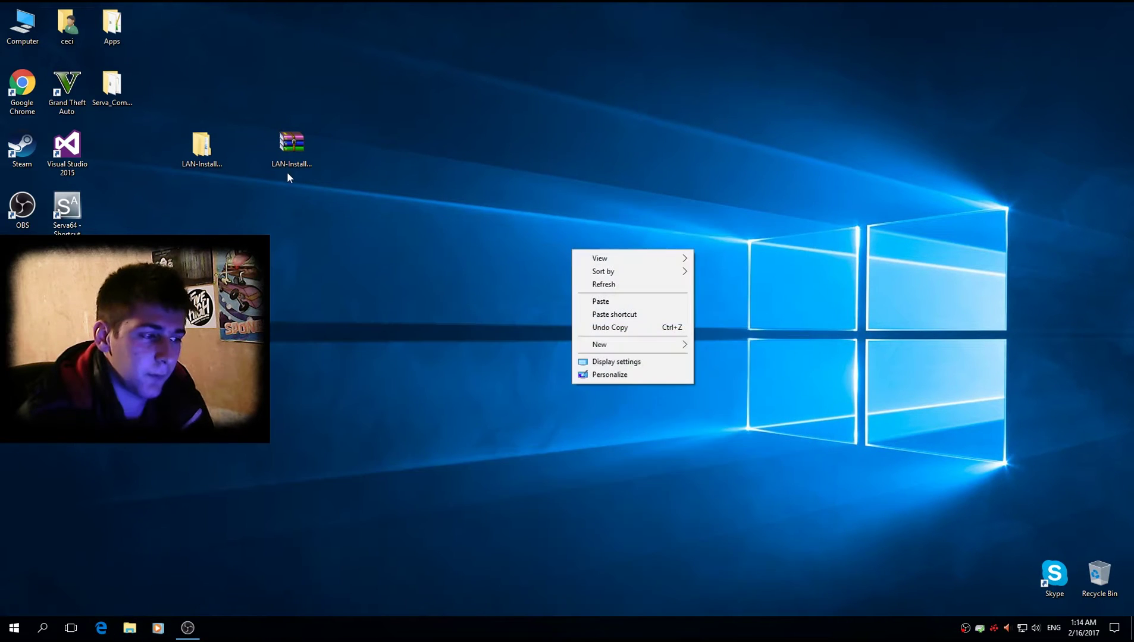
pyautogui.click(201, 146)
pyautogui.hotkey('shift', 'Delete')
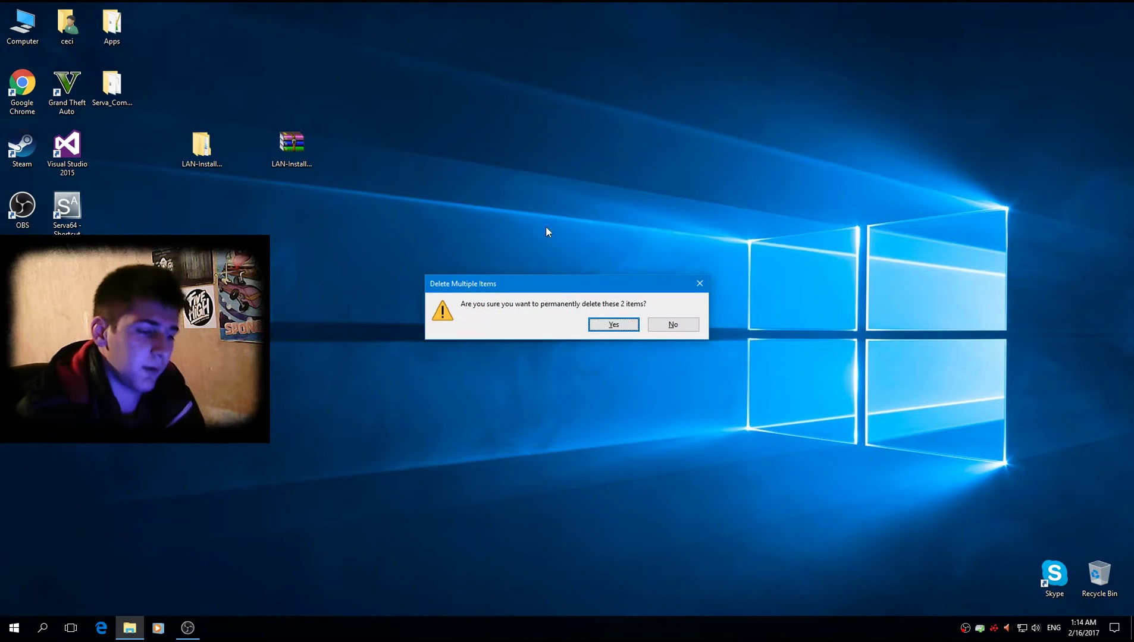
pyautogui.click(613, 324)
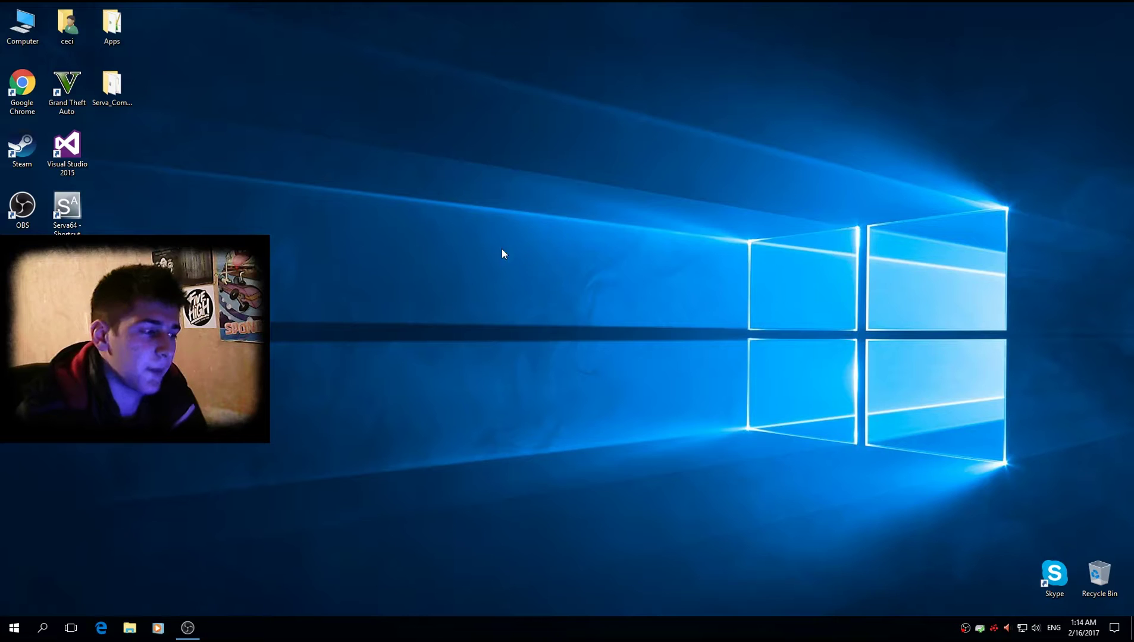
# Open the Network folder from Computer and acknowledge the network discovery warning.
pyautogui.doubleClick(31, 21)
pyautogui.moveTo(465, 236); pyautogui.dragTo(543, 86)
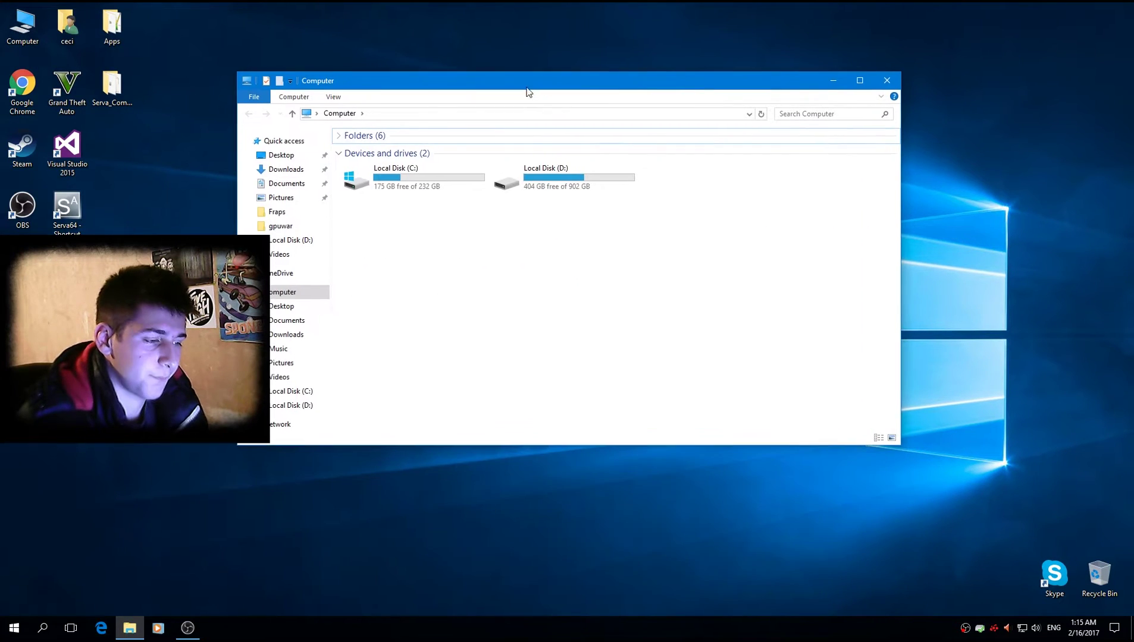
pyautogui.click(284, 422)
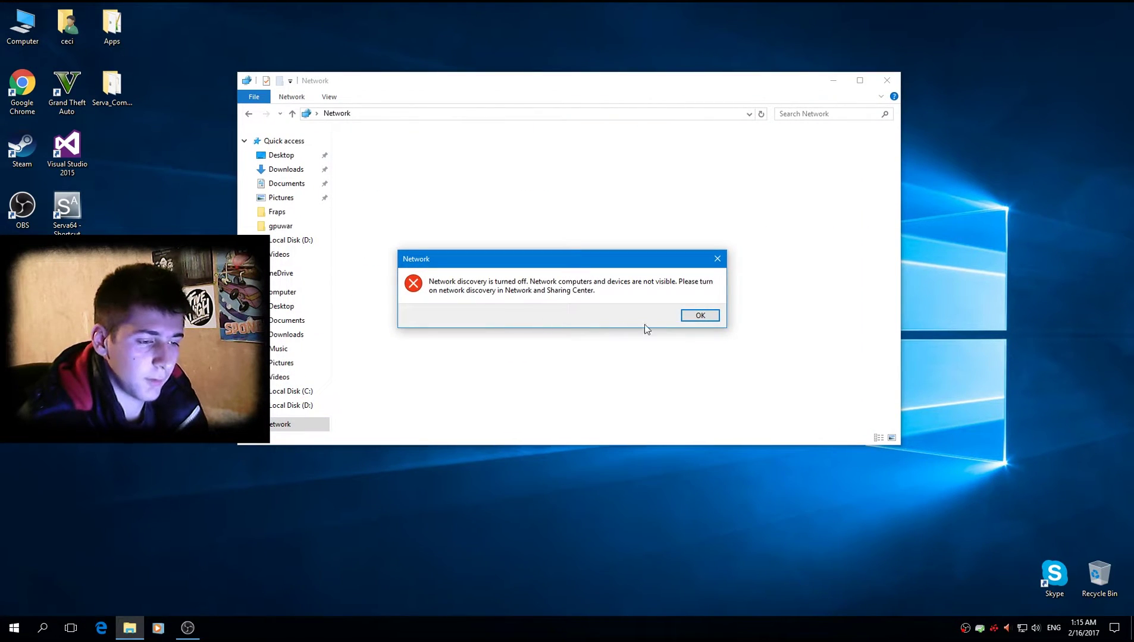
pyautogui.click(698, 318)
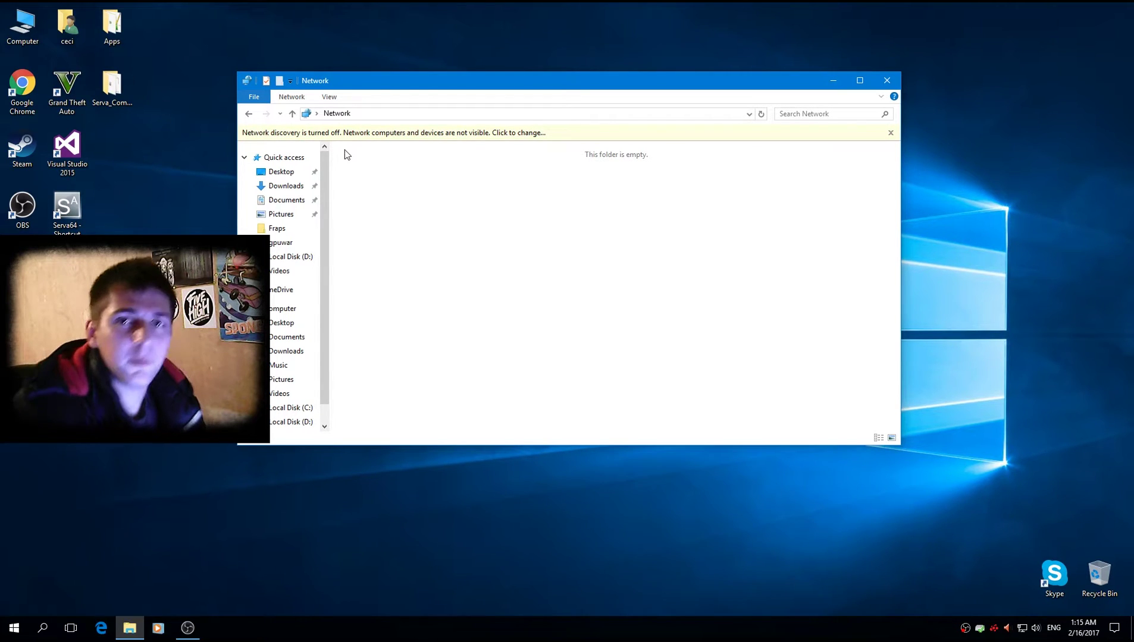
pyautogui.click(425, 134)
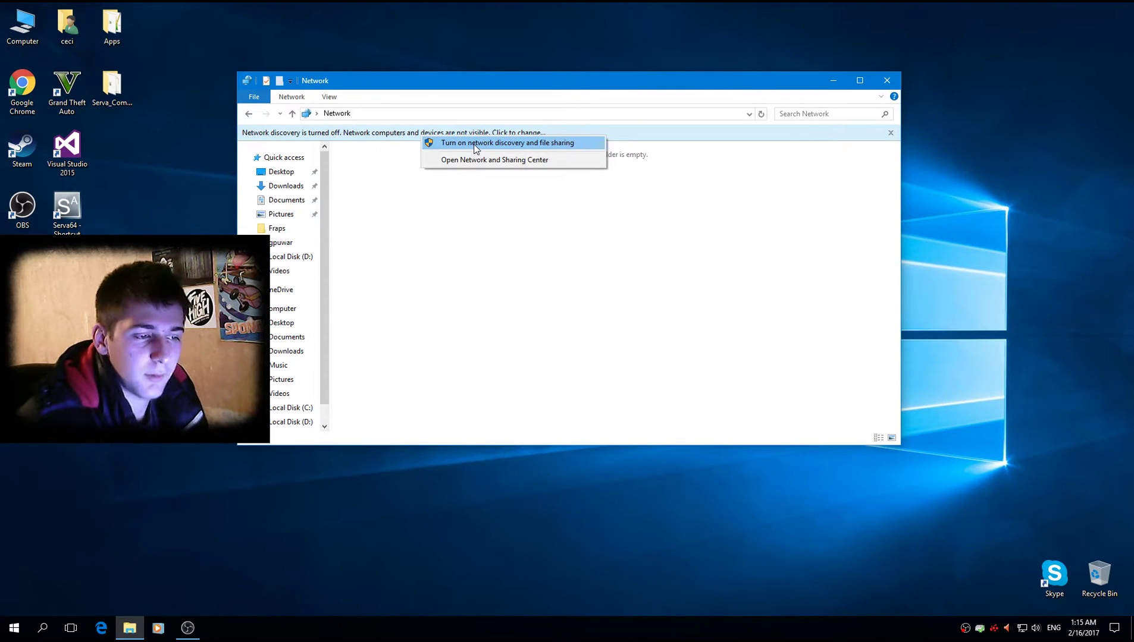
# Launch Control Panel by searching 'co'.
pyautogui.click(7, 631)
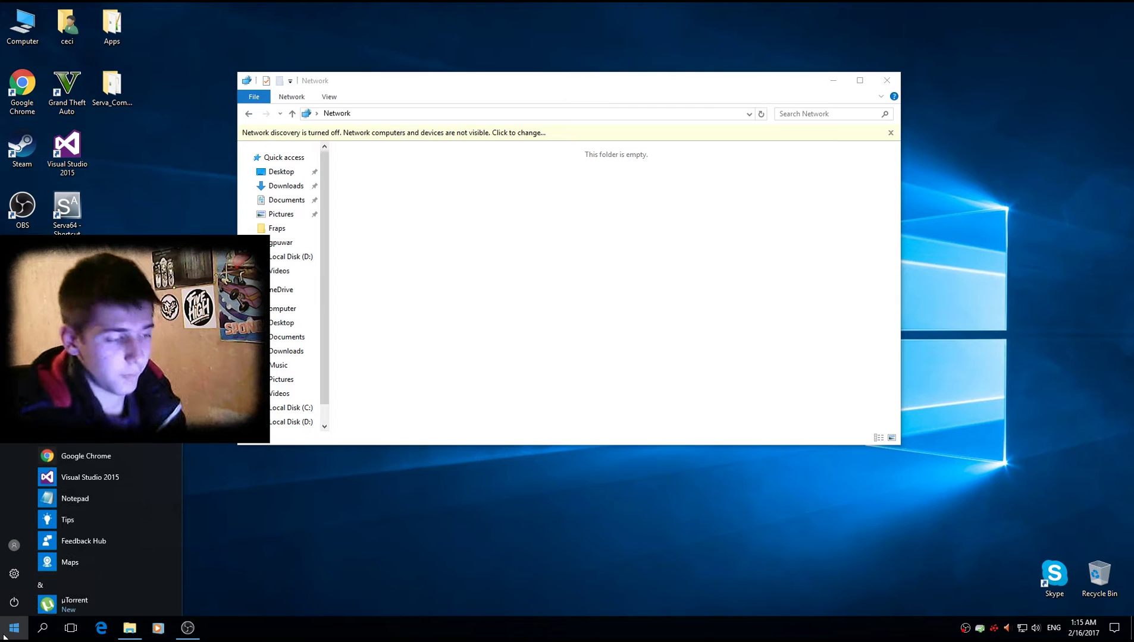
pyautogui.write('control')
pyautogui.press('Return')
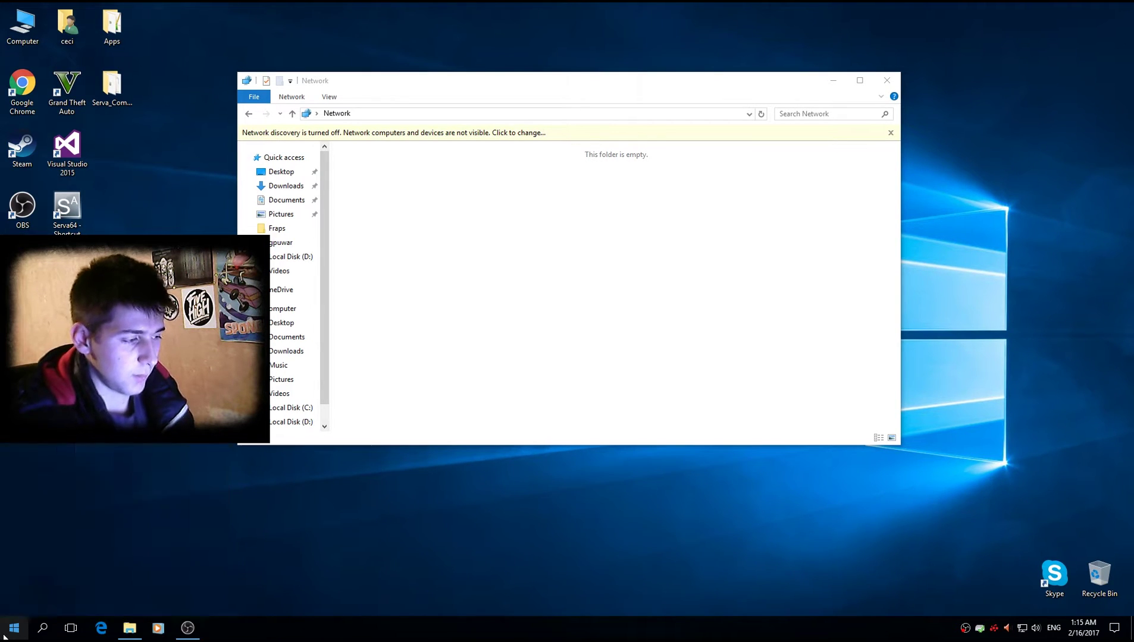
# Turn on network discovery and file and printer sharing in advanced sharing settings and save.
pyautogui.click(406, 327)
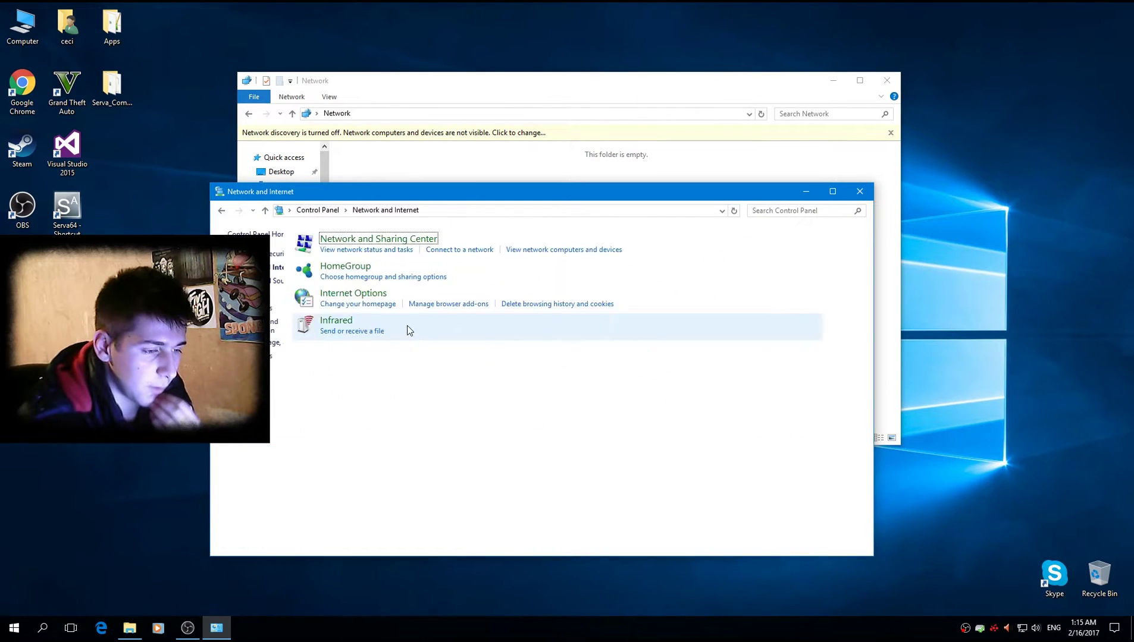
pyautogui.click(432, 243)
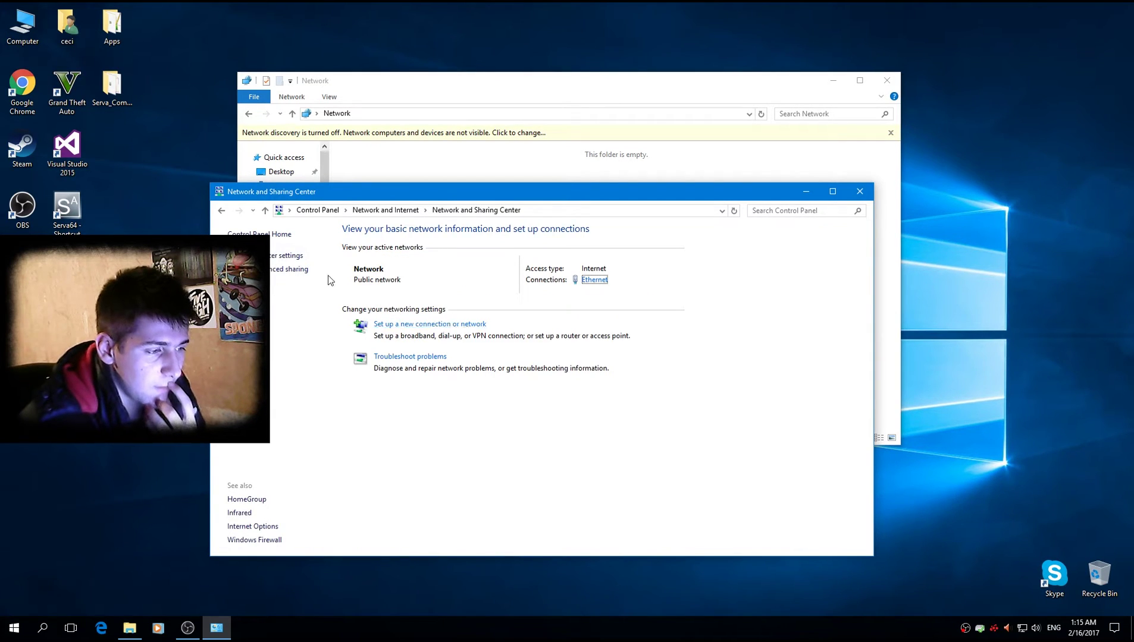
pyautogui.click(300, 271)
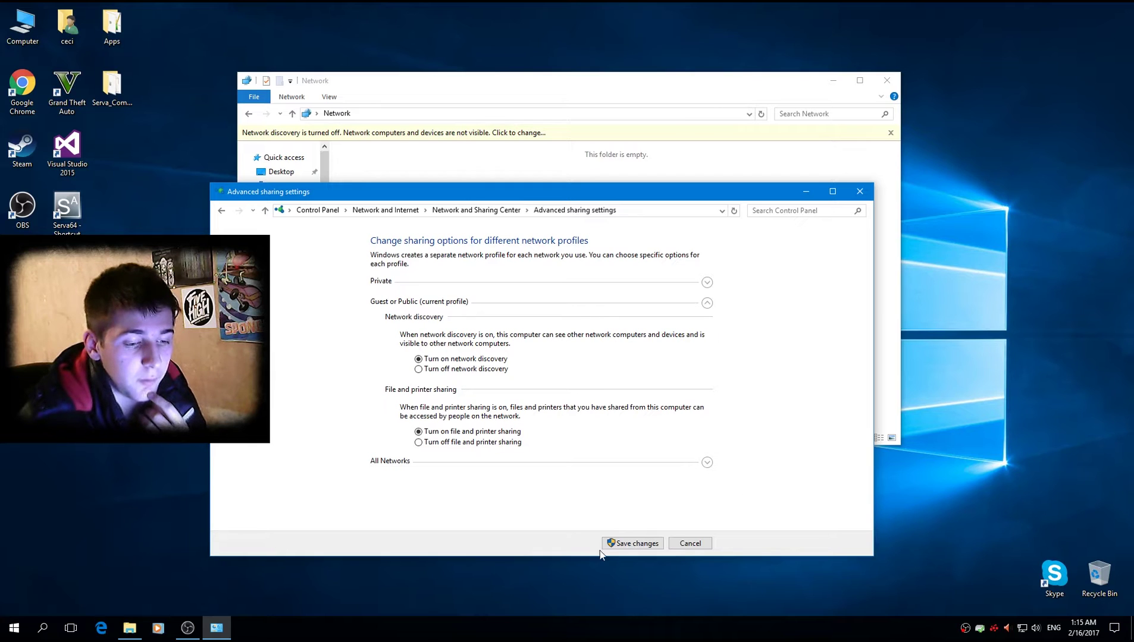
pyautogui.click(619, 545)
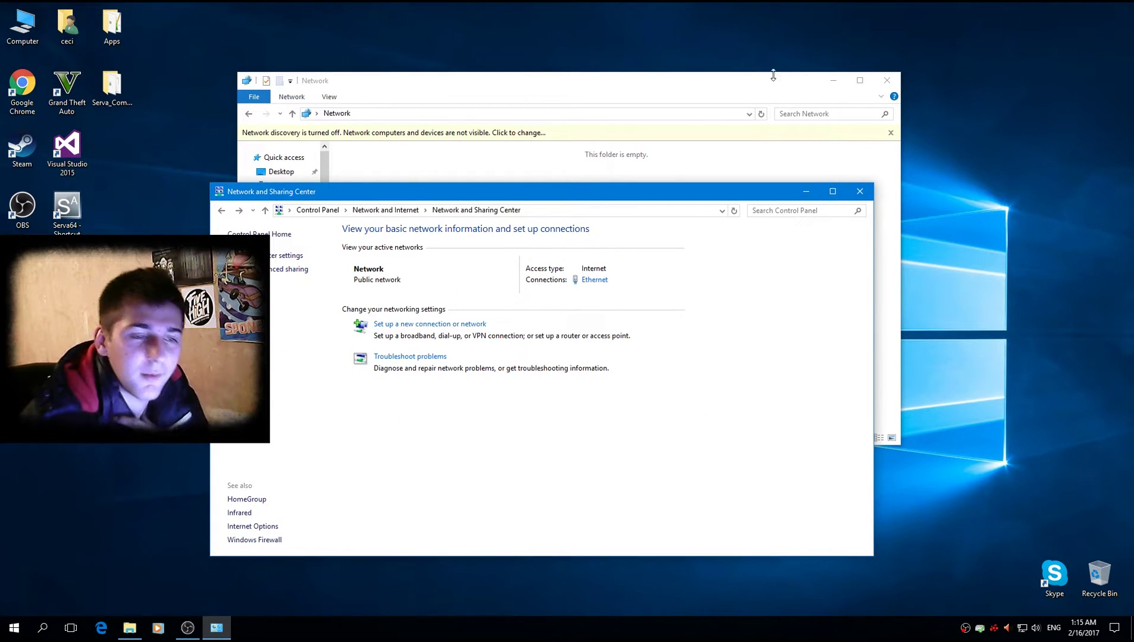
# Close the Network and Sharing Center, then refresh and close the Network window.
pyautogui.moveTo(596, 194); pyautogui.dragTo(537, 191)
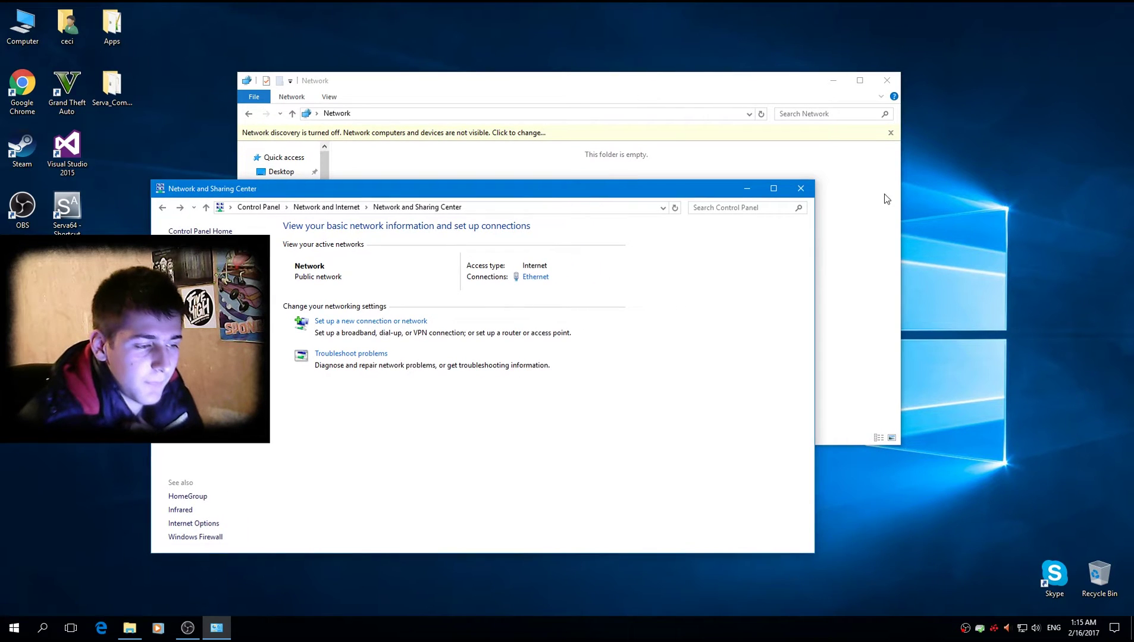
pyautogui.click(811, 188)
pyautogui.rightClick(476, 296)
pyautogui.press('e')
pyautogui.moveTo(589, 81); pyautogui.dragTo(520, 56)
pyautogui.click(826, 57)
# Work through several desktop context menus to leave a clean desktop.
pyautogui.rightClick(545, 214)
pyautogui.click(364, 218)
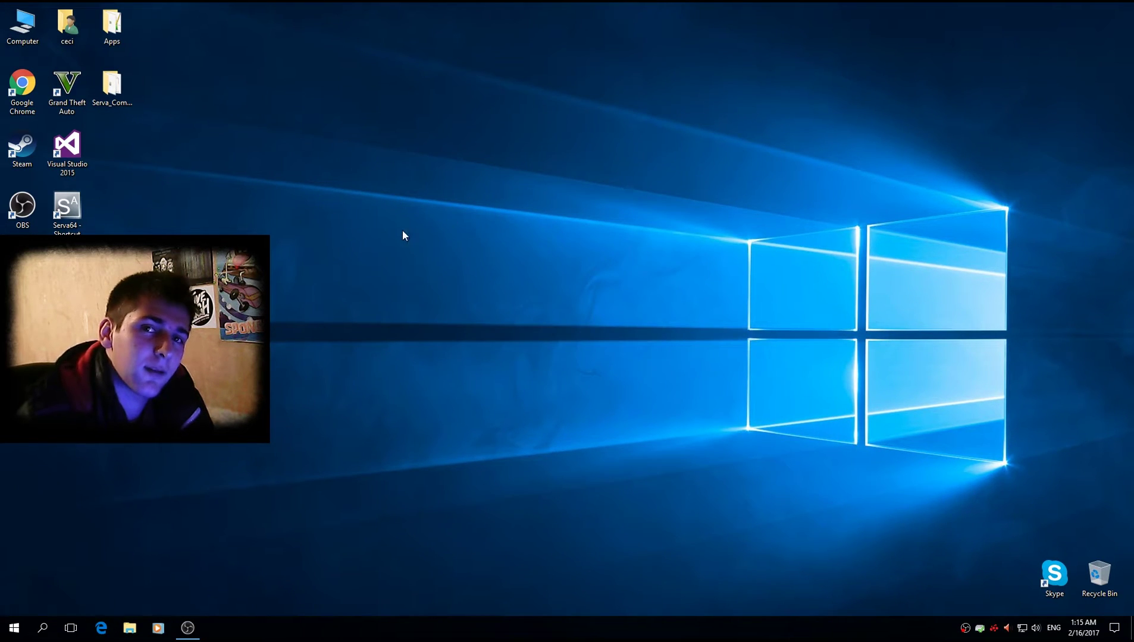
pyautogui.rightClick(493, 262)
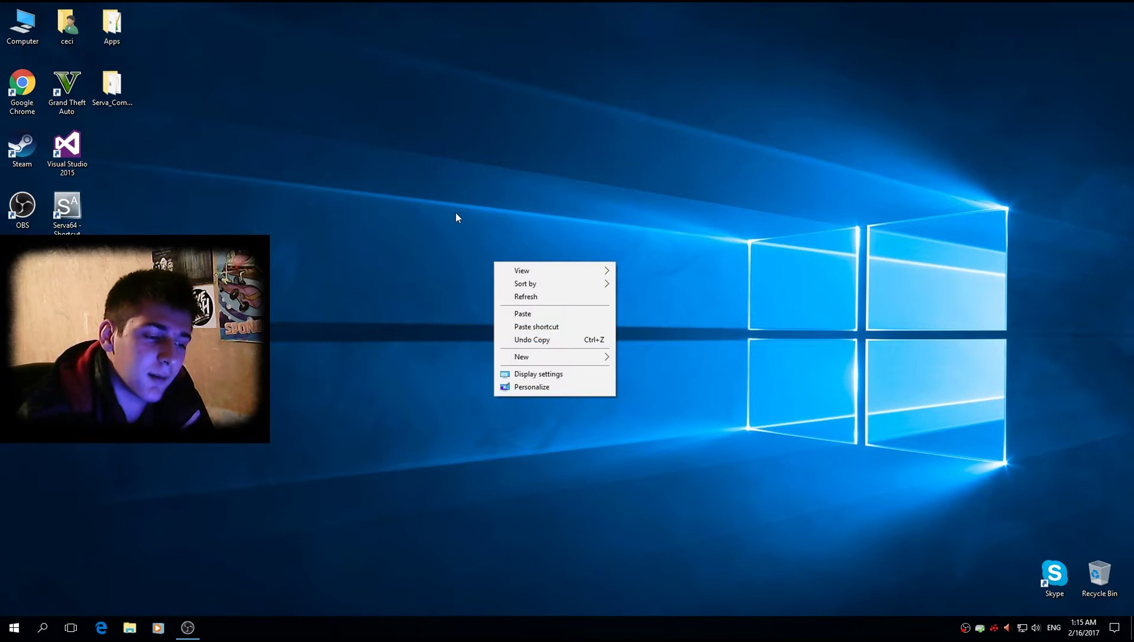
pyautogui.rightClick(443, 155)
pyautogui.click(386, 130)
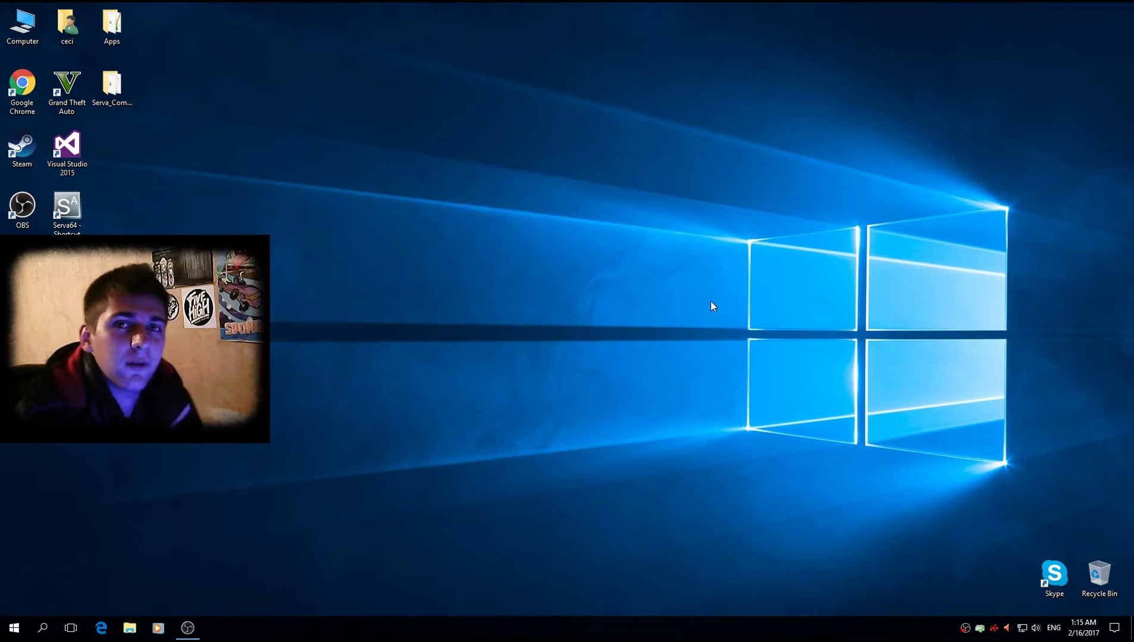
pyautogui.rightClick(220, 107)
pyautogui.click(194, 94)
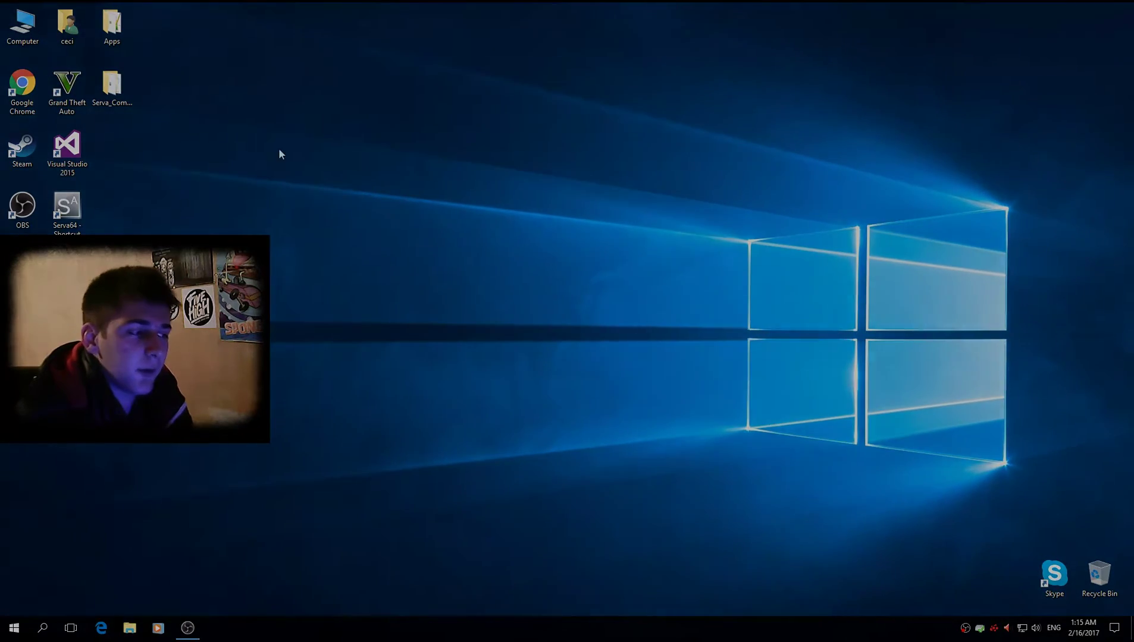
# Enable Boot From Onboard LAN on the UEFI BIOS Boot page.
pyautogui.hotkey('alt', 'Tab')
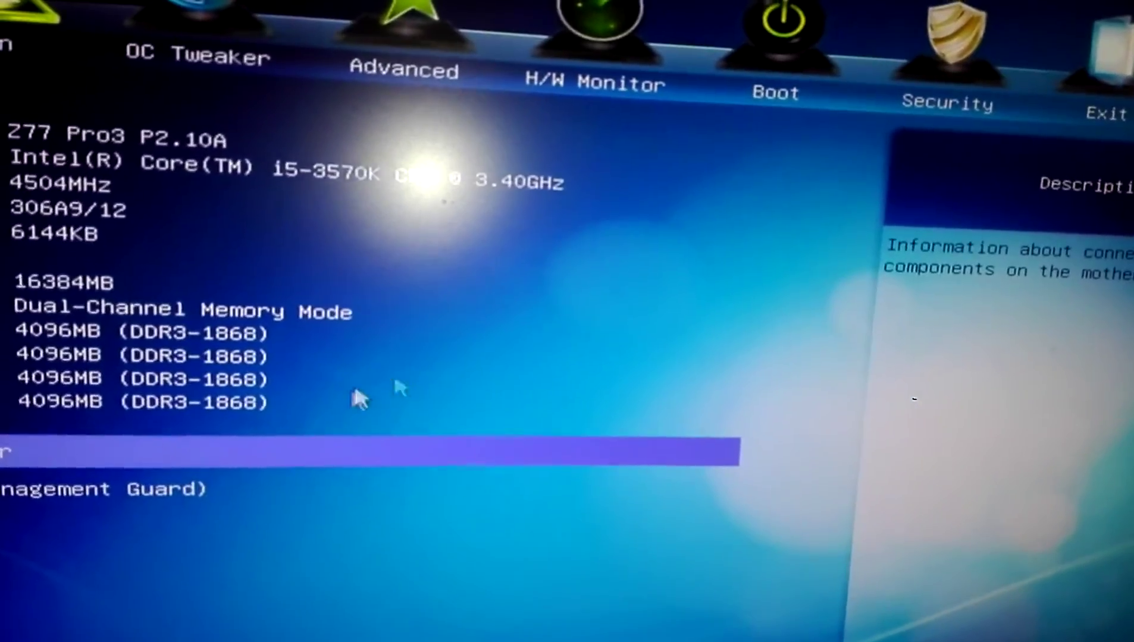
pyautogui.press('Right')
pyautogui.press('Right')
pyautogui.press('Right')
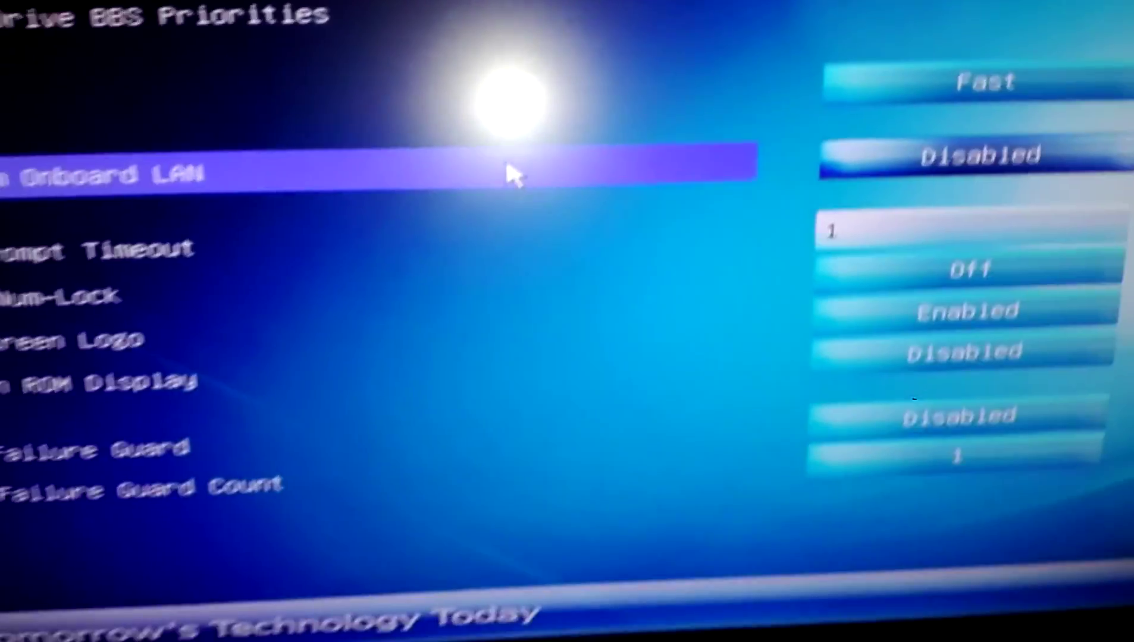
pyautogui.press('Return')
pyautogui.press('Down')
pyautogui.press('Return')
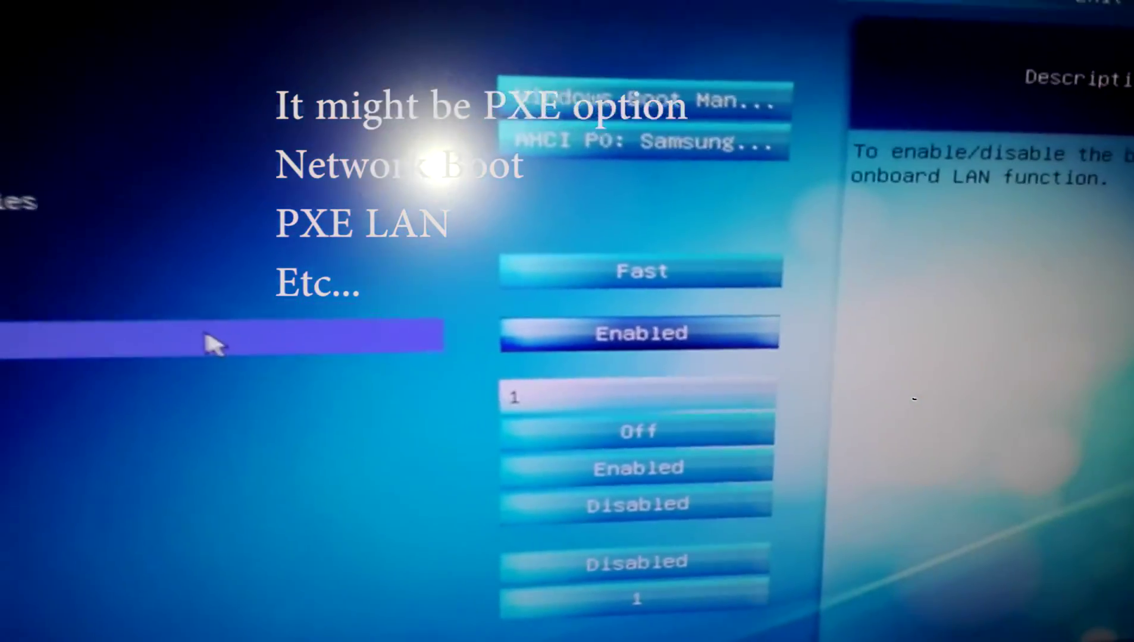
# Save the BIOS changes and exit setup.
pyautogui.press('Right')
pyautogui.press('Right')
pyautogui.press('Left')
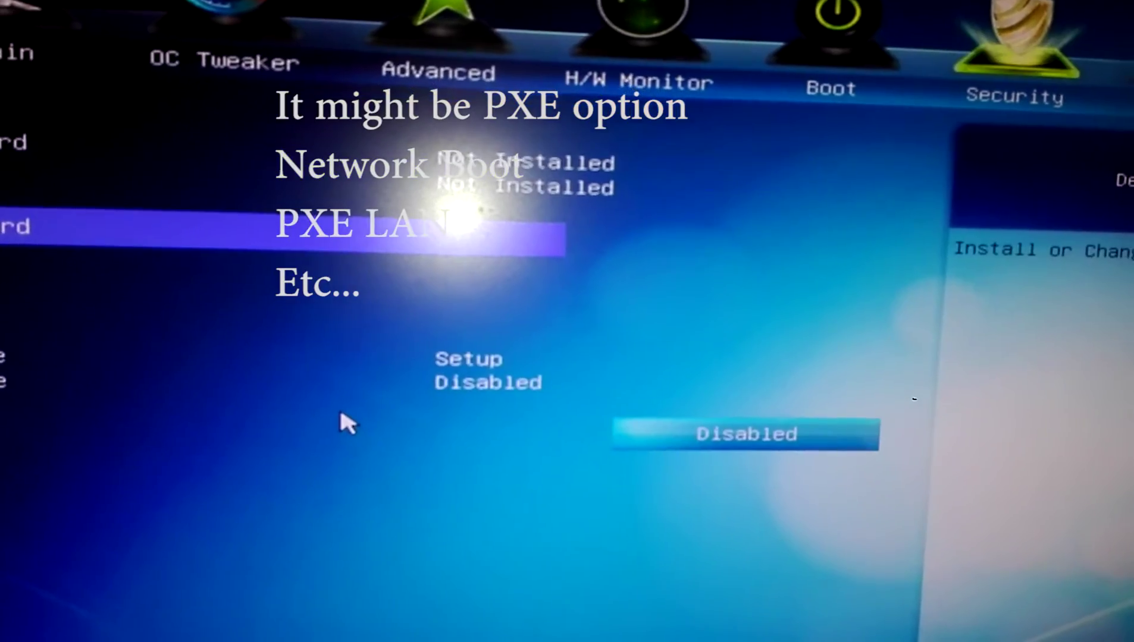
pyautogui.press('Right')
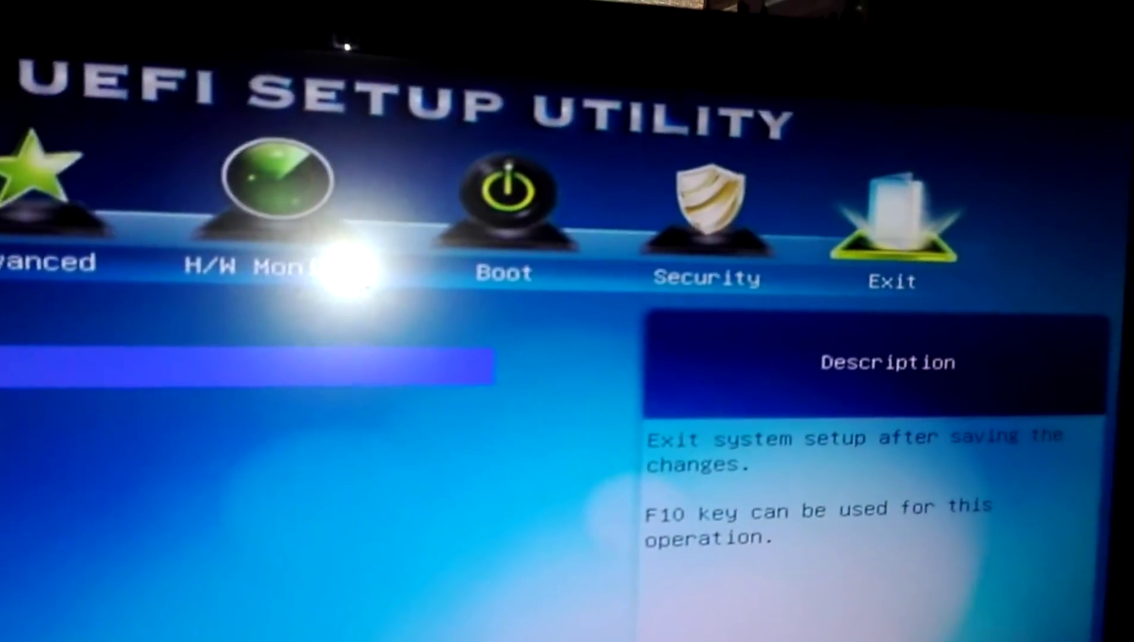
pyautogui.press('Return')
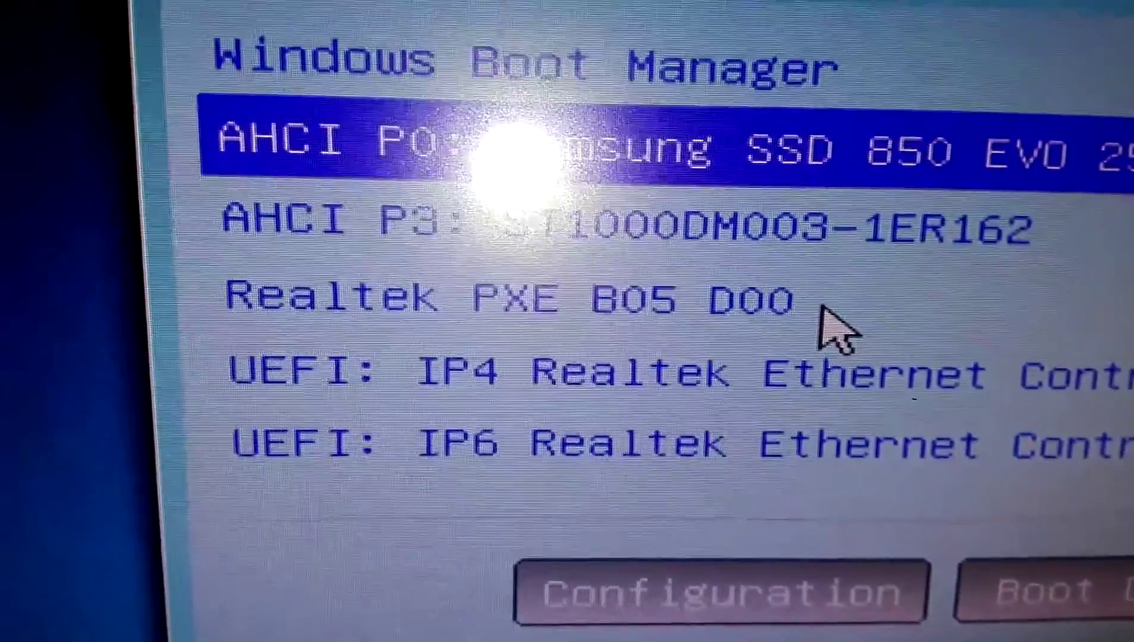
# Choose the Realtek PXE entry, then UEFI: IP4 Realtek Ethernet Controller, as the boot device.
pyautogui.click(745, 195)
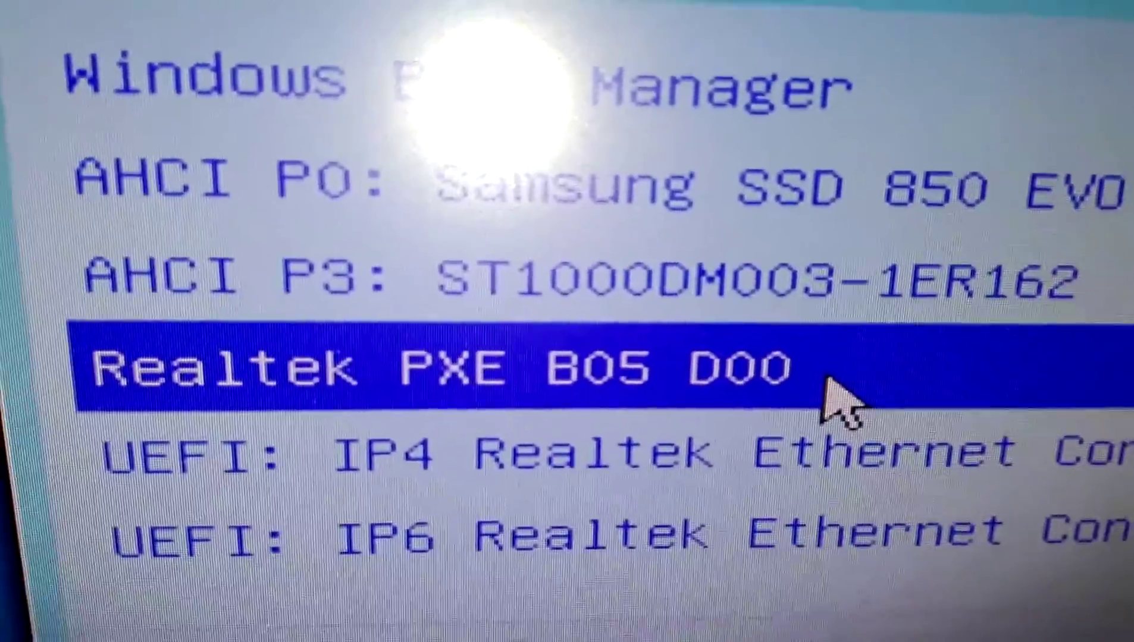
pyautogui.press('Down')
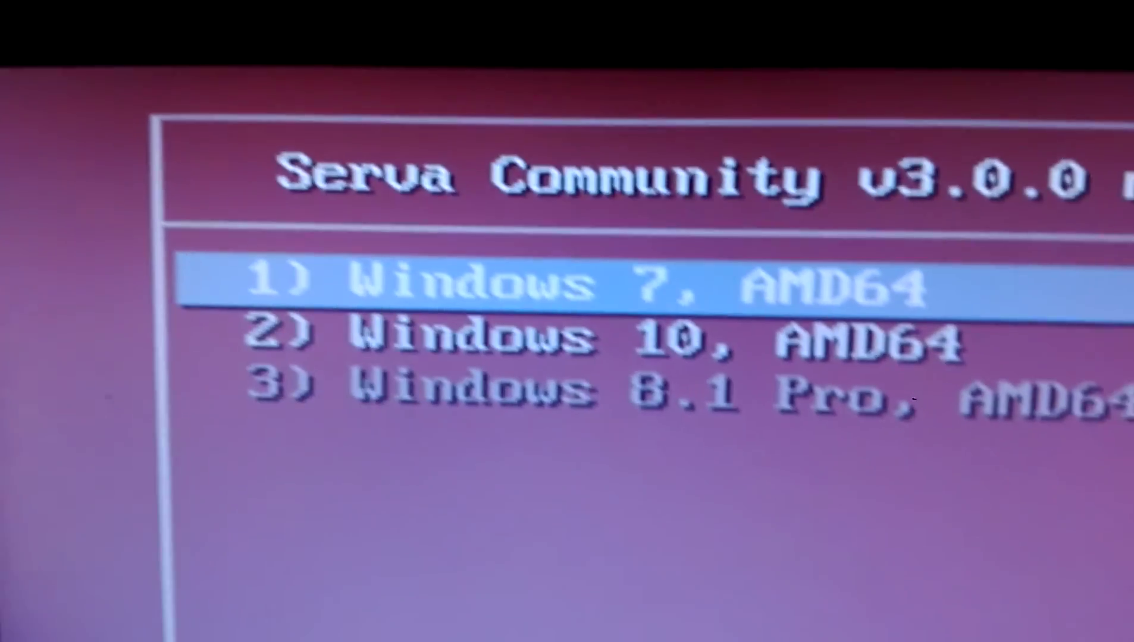
# Move between the Windows 10 and Windows 7 AMD64 entries in the Serva boot menu.
pyautogui.press('Down')
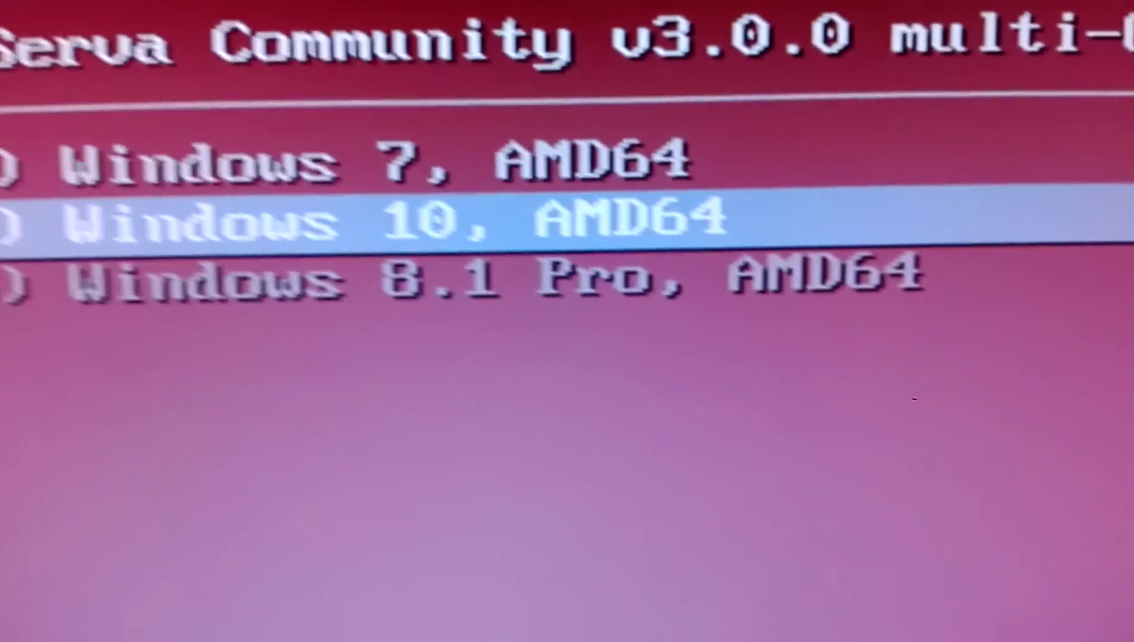
pyautogui.press('Up')
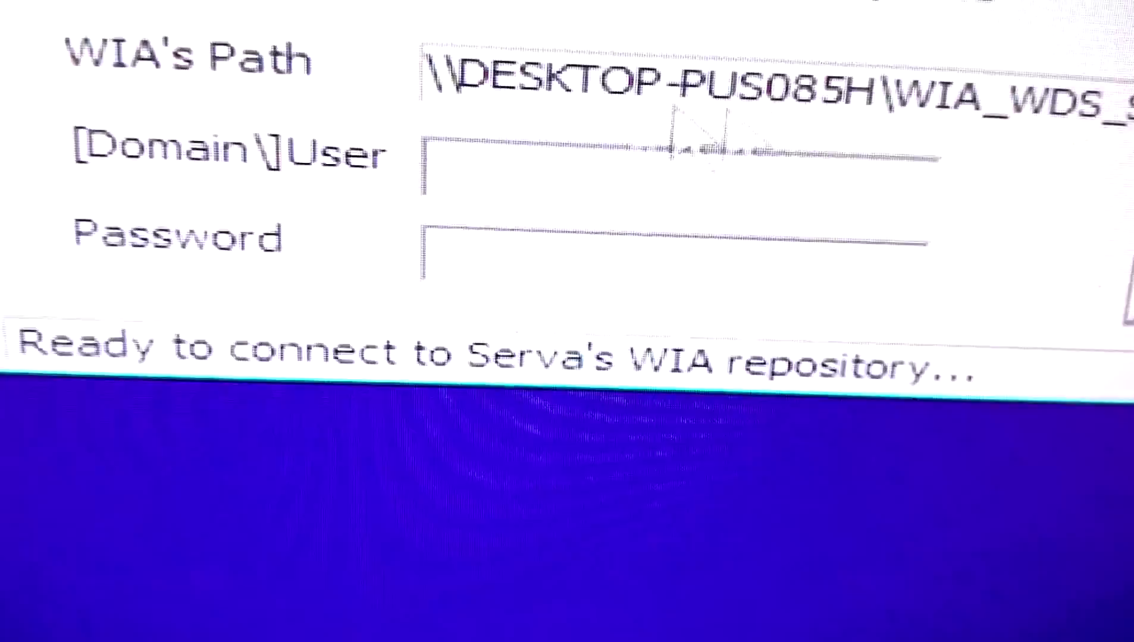
# Enter the account's user name in the ServaPENet [Domain\]User field.
pyautogui.click(684, 166)
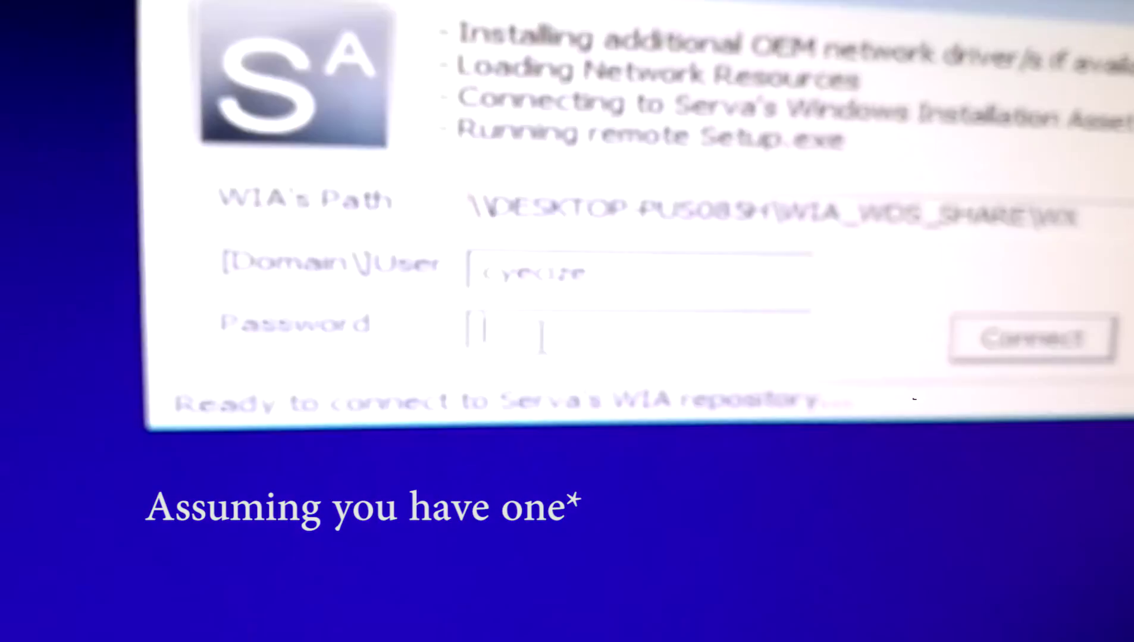
pyautogui.write('********')
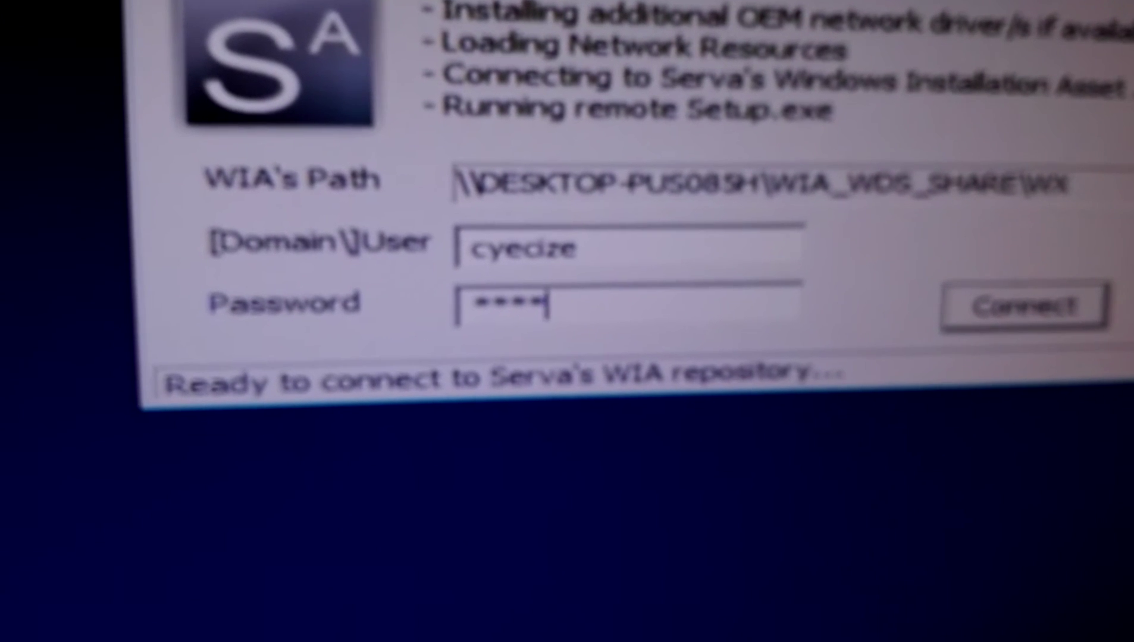
pyautogui.write('*')
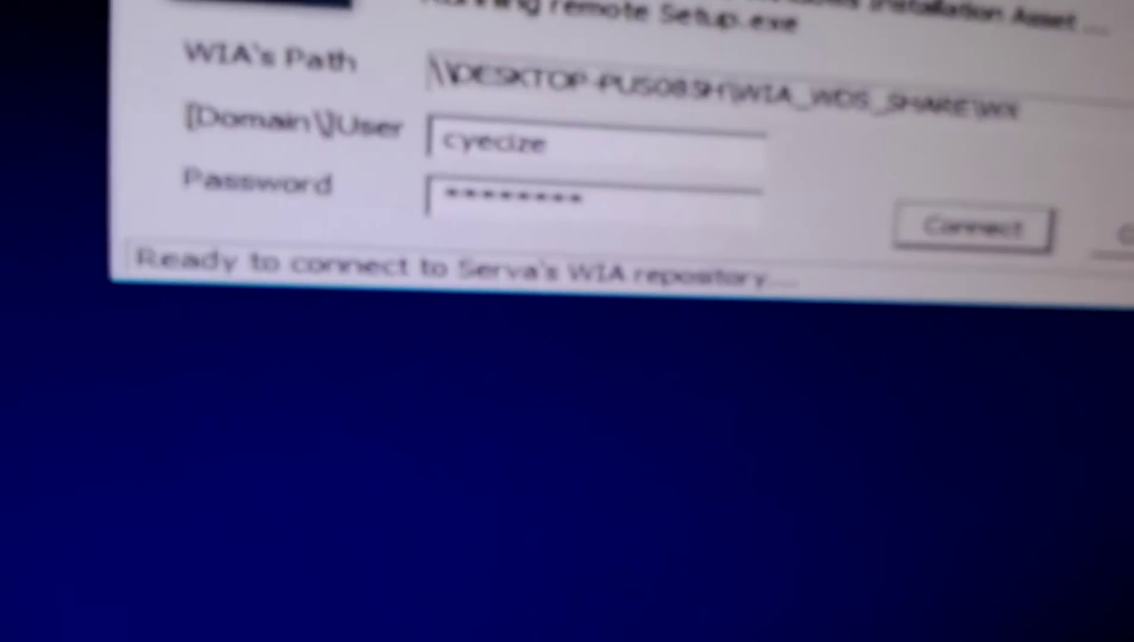